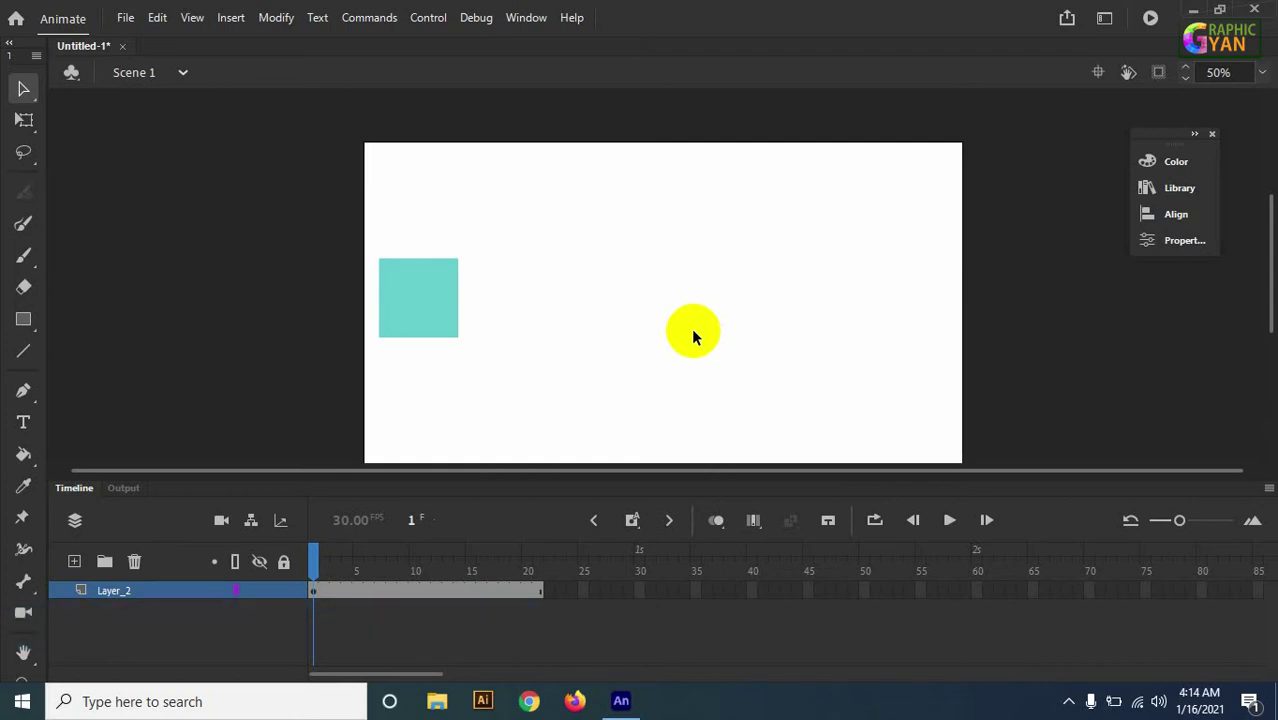
Move the teal square slightly down on the stage at frame 1
{"action": "left_click", "coordinate": [362, 316]}
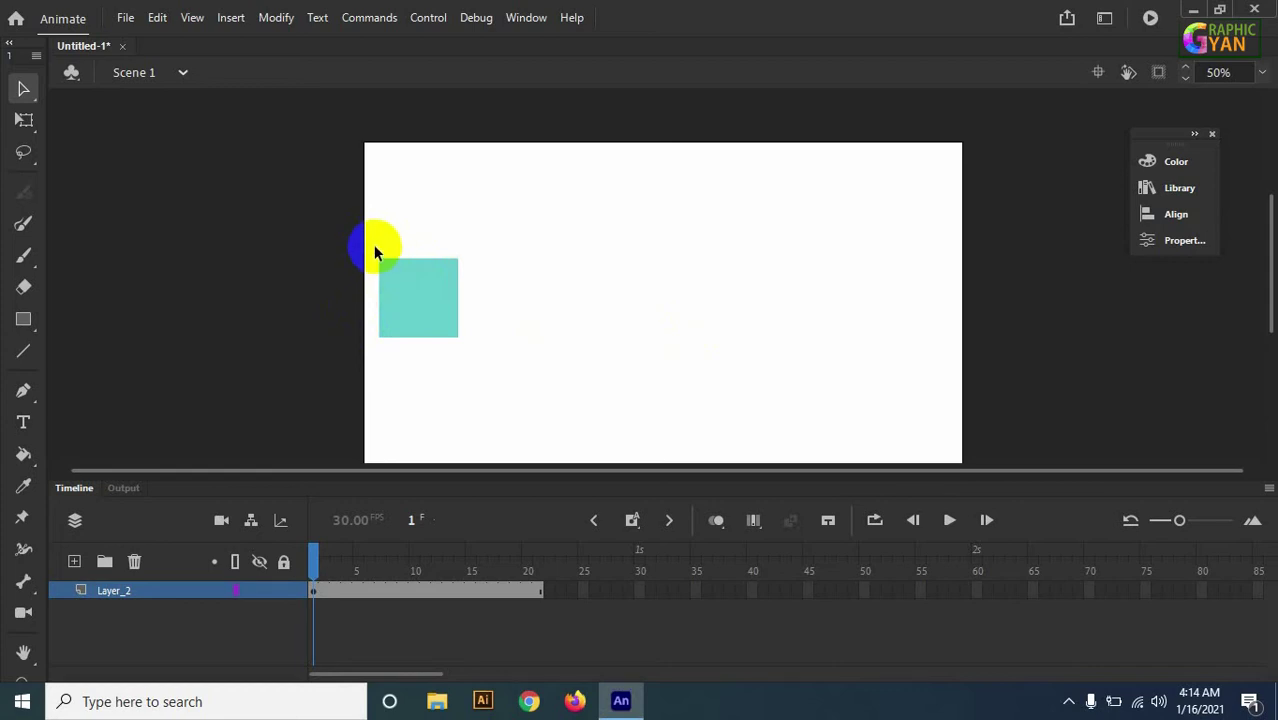
{"action": "left_click", "coordinate": [317, 590]}
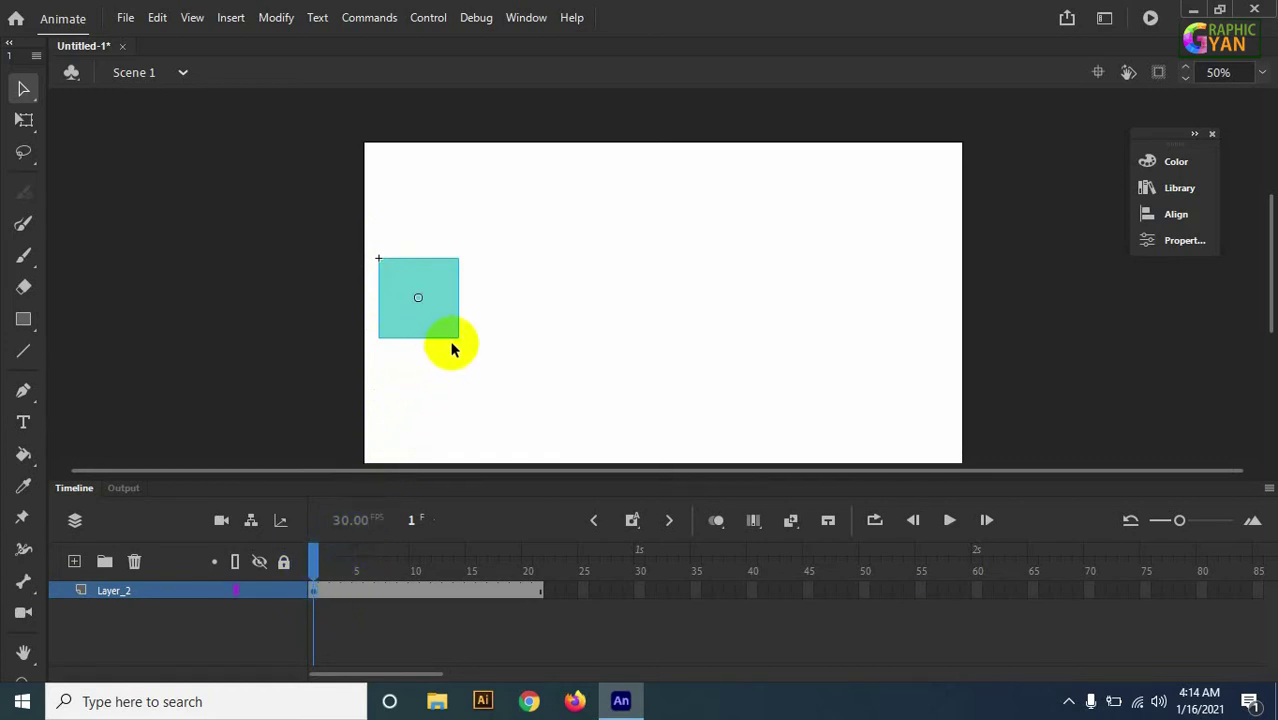
{"action": "left_click_drag", "start_coordinate": [442, 322], "coordinate": [443, 339]}
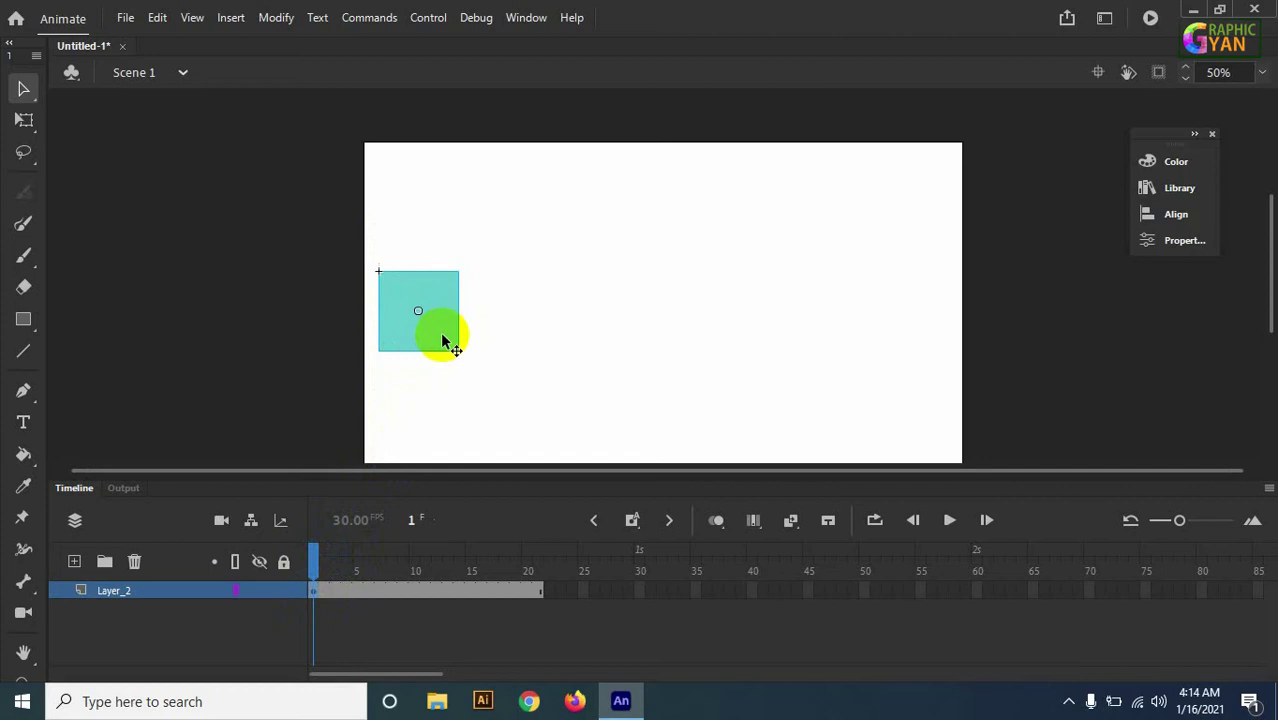
Move the square horizontally to the right side of the stage at frame 21 of Layer_2
{"action": "left_click", "coordinate": [540, 591]}
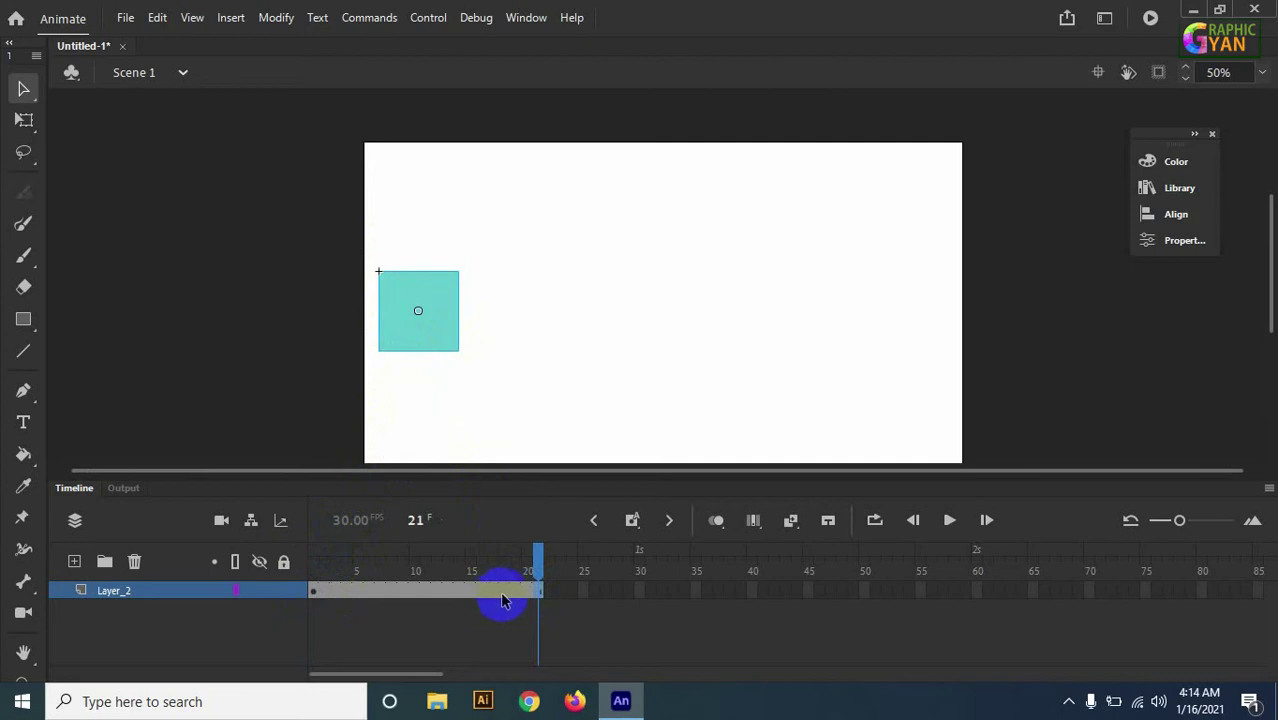
{"action": "left_click_drag", "start_coordinate": [448, 337], "coordinate": [928, 344]}
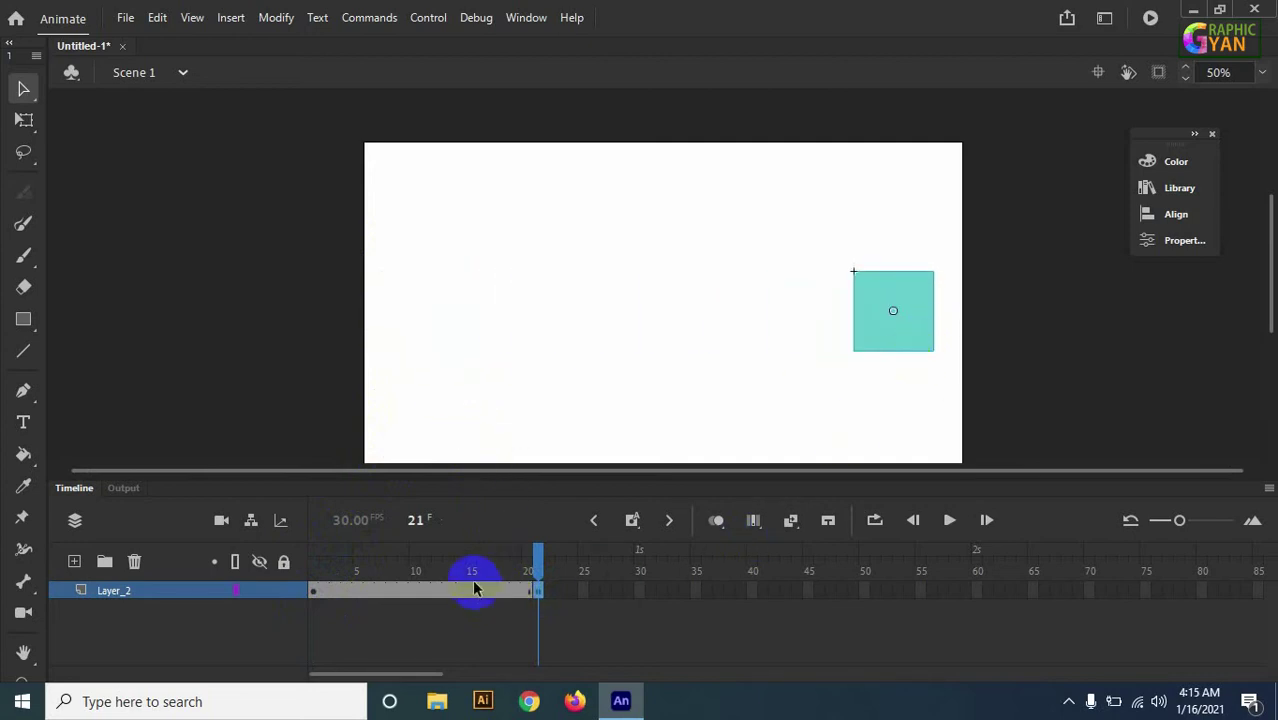
{"action": "left_click_drag", "start_coordinate": [536, 565], "coordinate": [591, 588]}
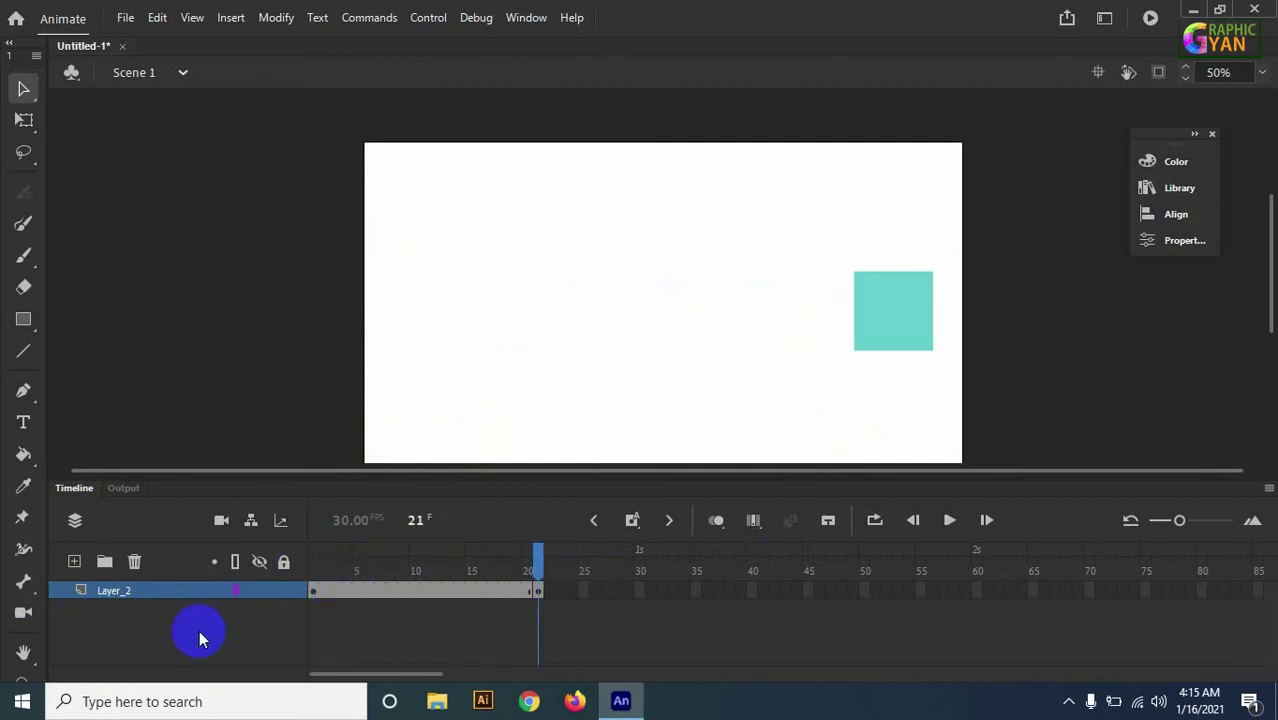
Create a classic tween from the keyframe at frame 1 and scrub through the square's movement
{"action": "left_click", "coordinate": [315, 595]}
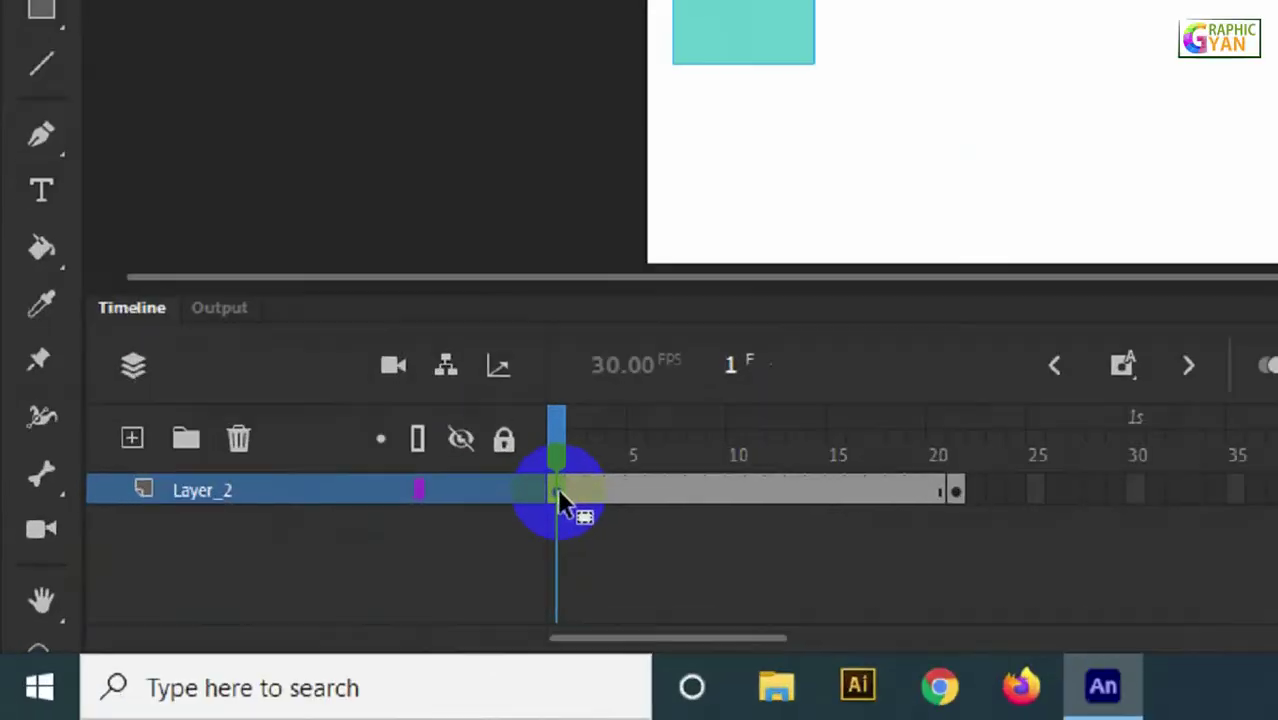
{"action": "left_click_drag", "start_coordinate": [650, 470], "coordinate": [626, 478]}
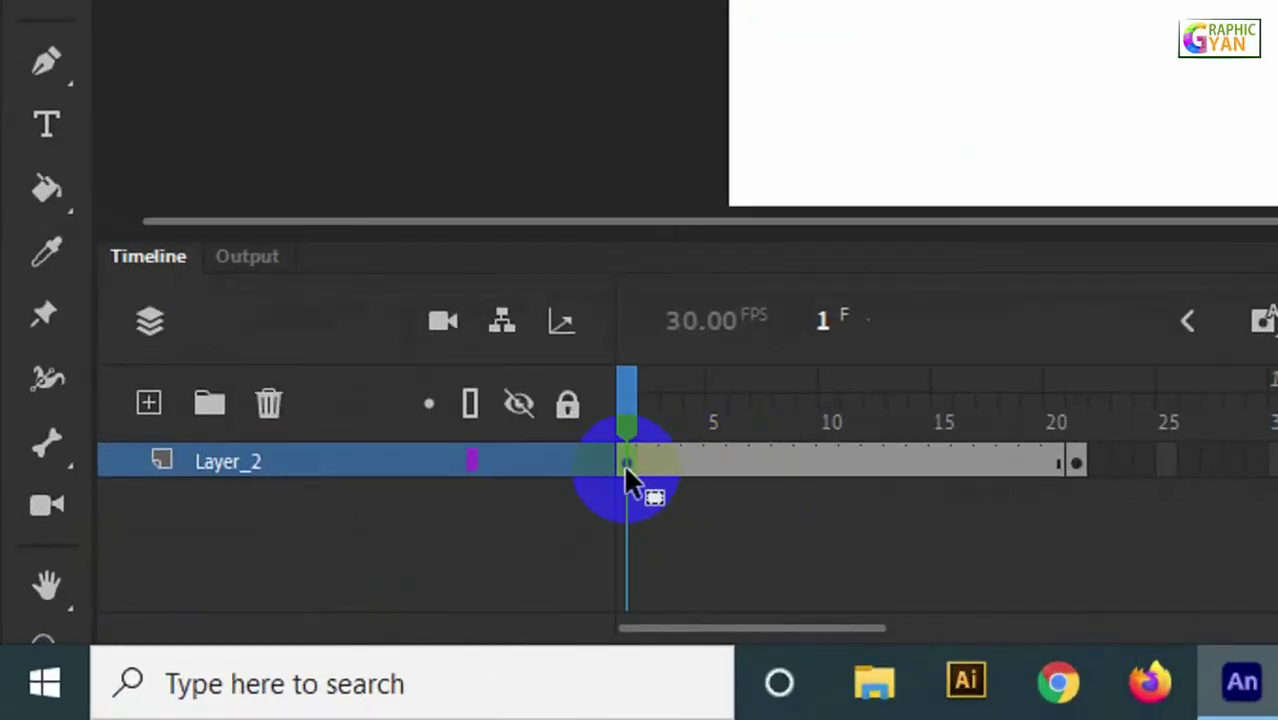
{"action": "right_click", "coordinate": [624, 464]}
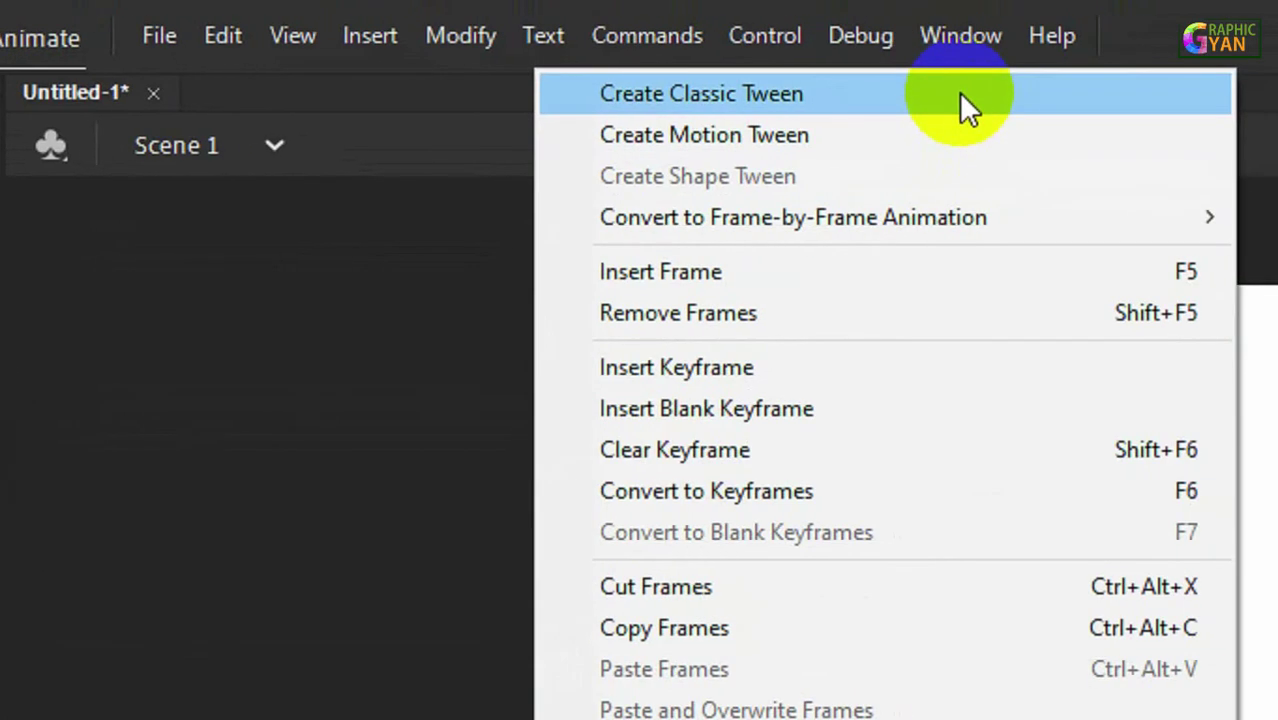
{"action": "left_click", "coordinate": [958, 92]}
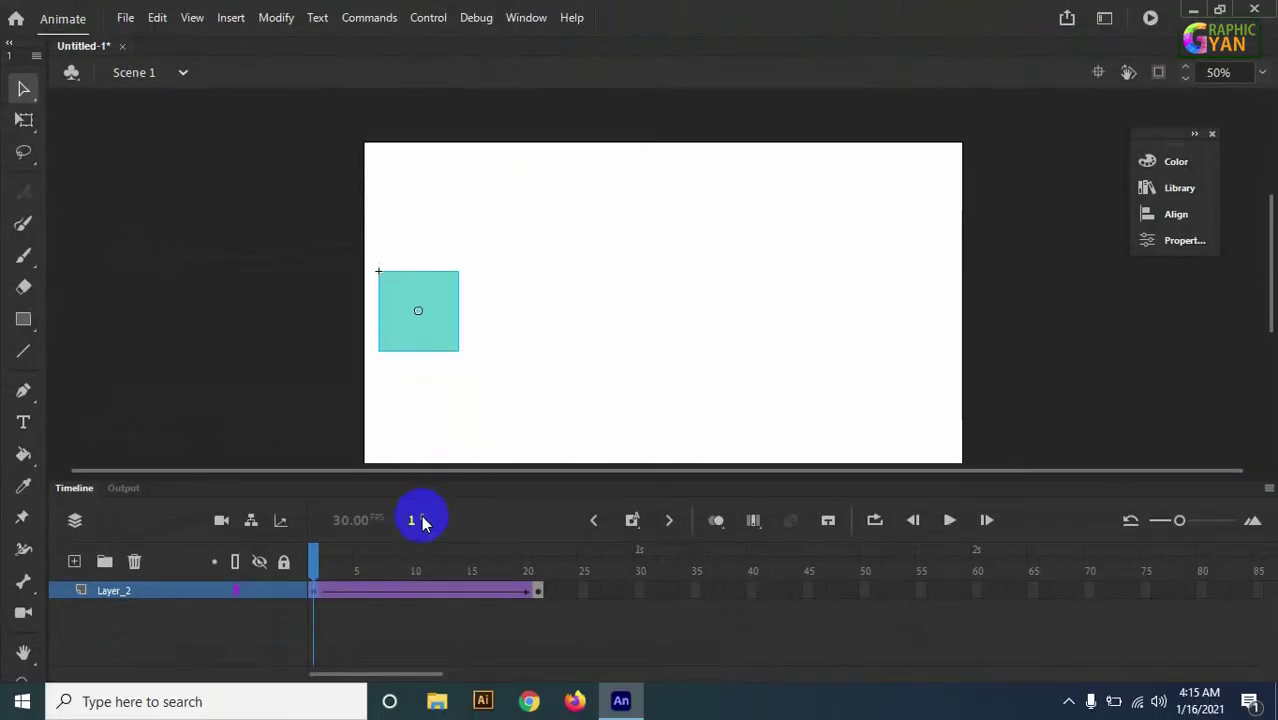
{"action": "left_click_drag", "start_coordinate": [316, 563], "coordinate": [254, 605]}
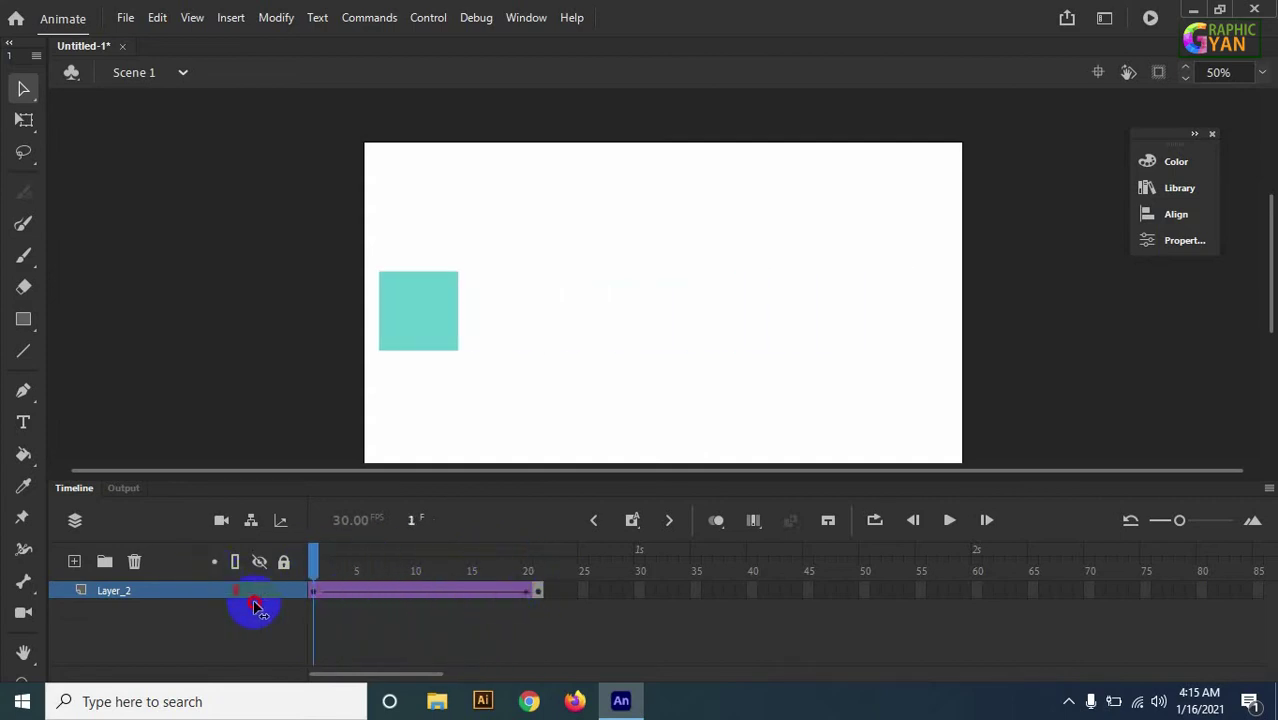
Examine the document settings, then the selected square's object properties and the tween's frame properties
{"action": "left_click", "coordinate": [1175, 245]}
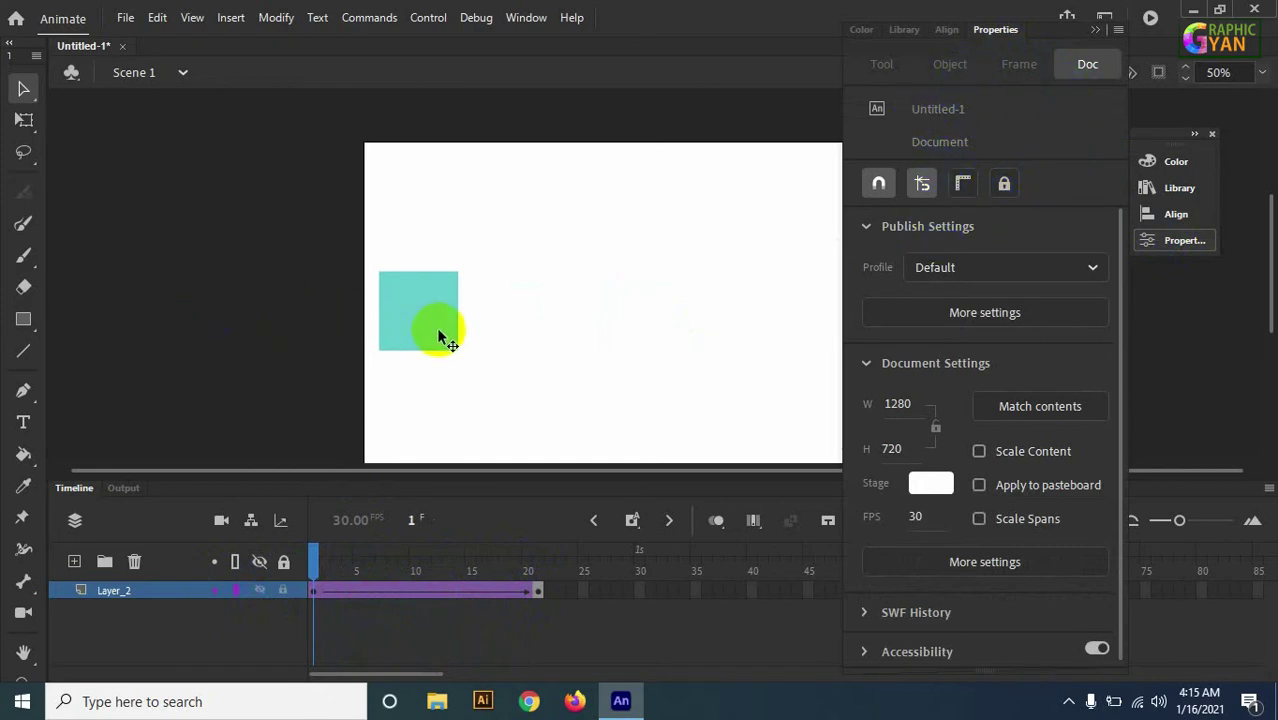
{"action": "left_click", "coordinate": [869, 225]}
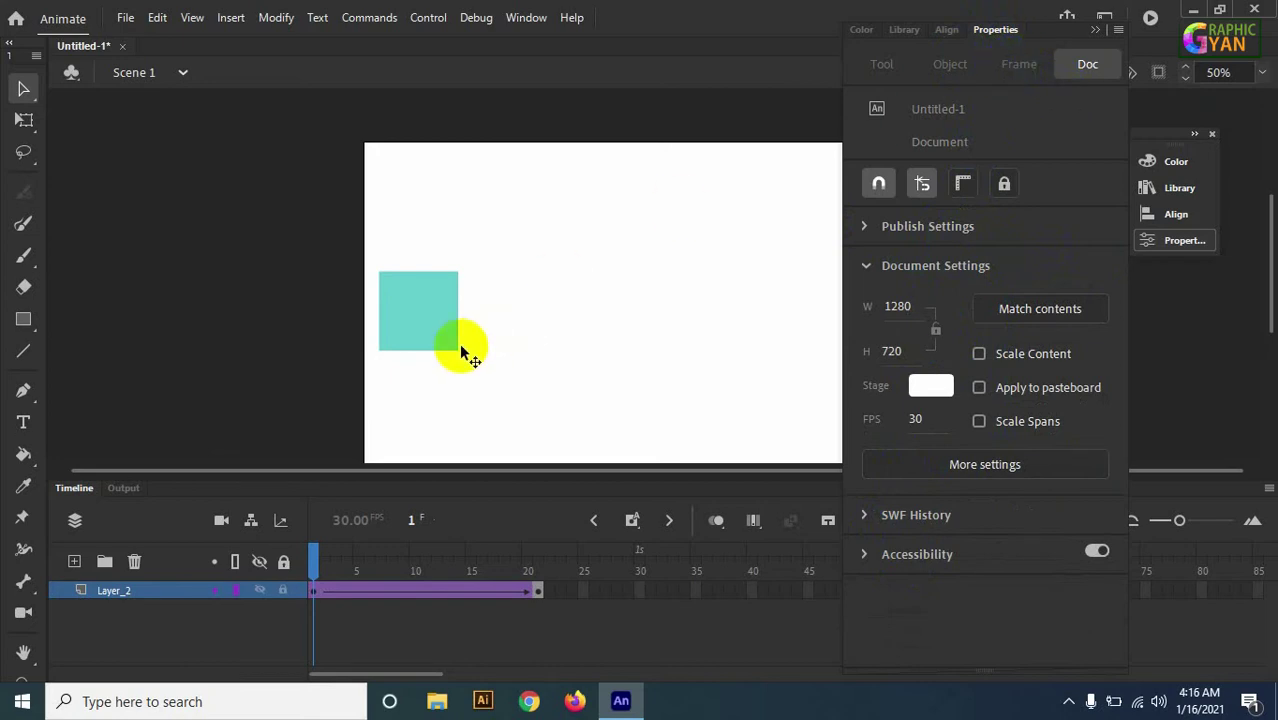
{"action": "left_click", "coordinate": [412, 305]}
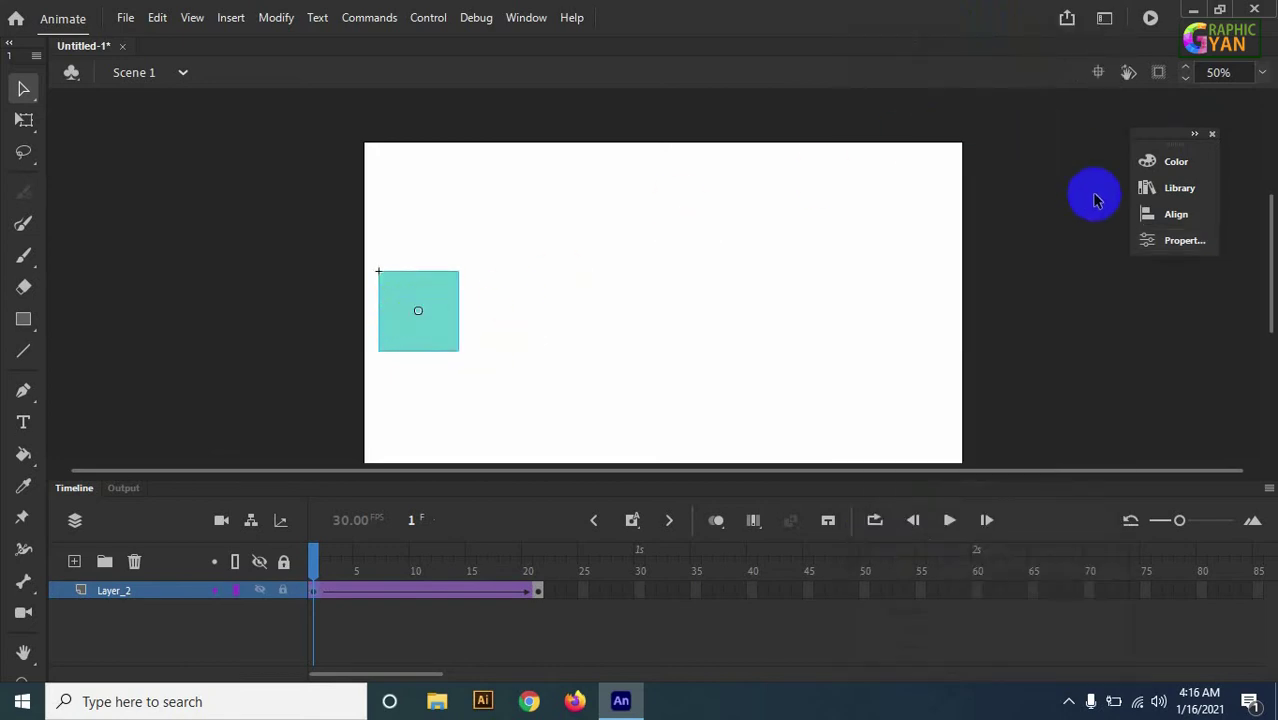
{"action": "left_click", "coordinate": [1184, 242]}
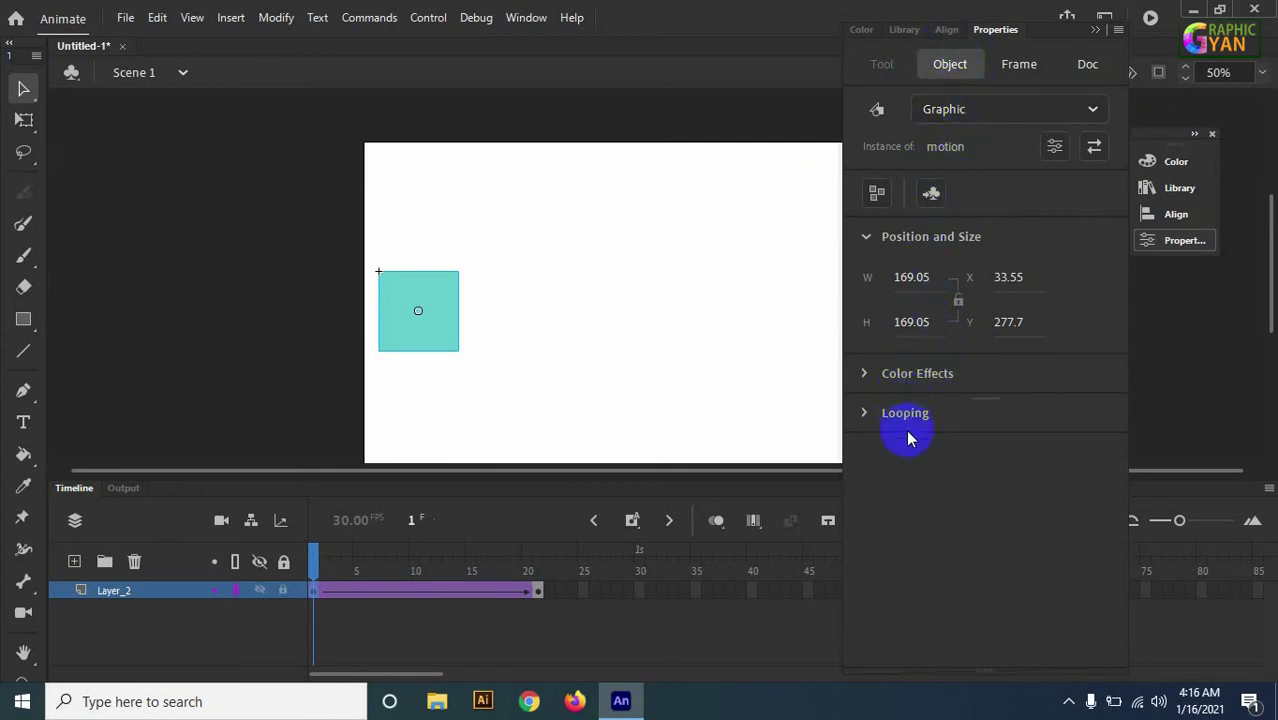
{"action": "left_click", "coordinate": [1021, 68]}
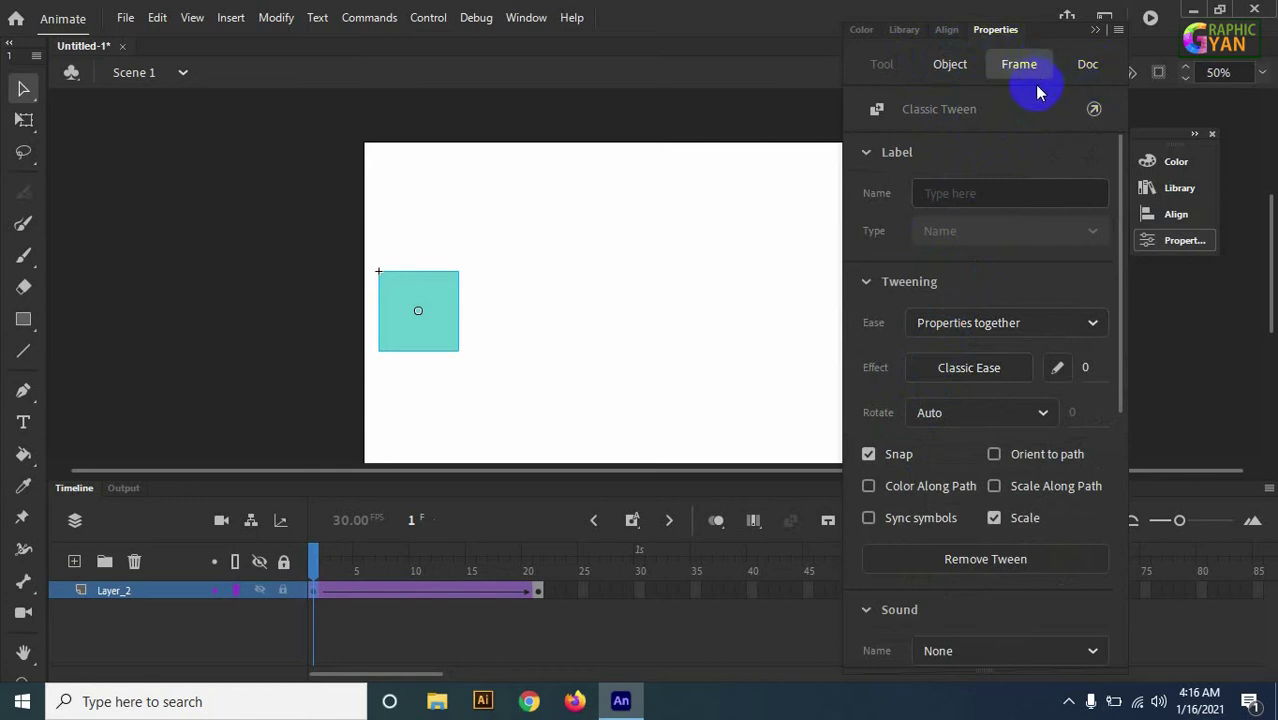
{"action": "left_click", "coordinate": [955, 66]}
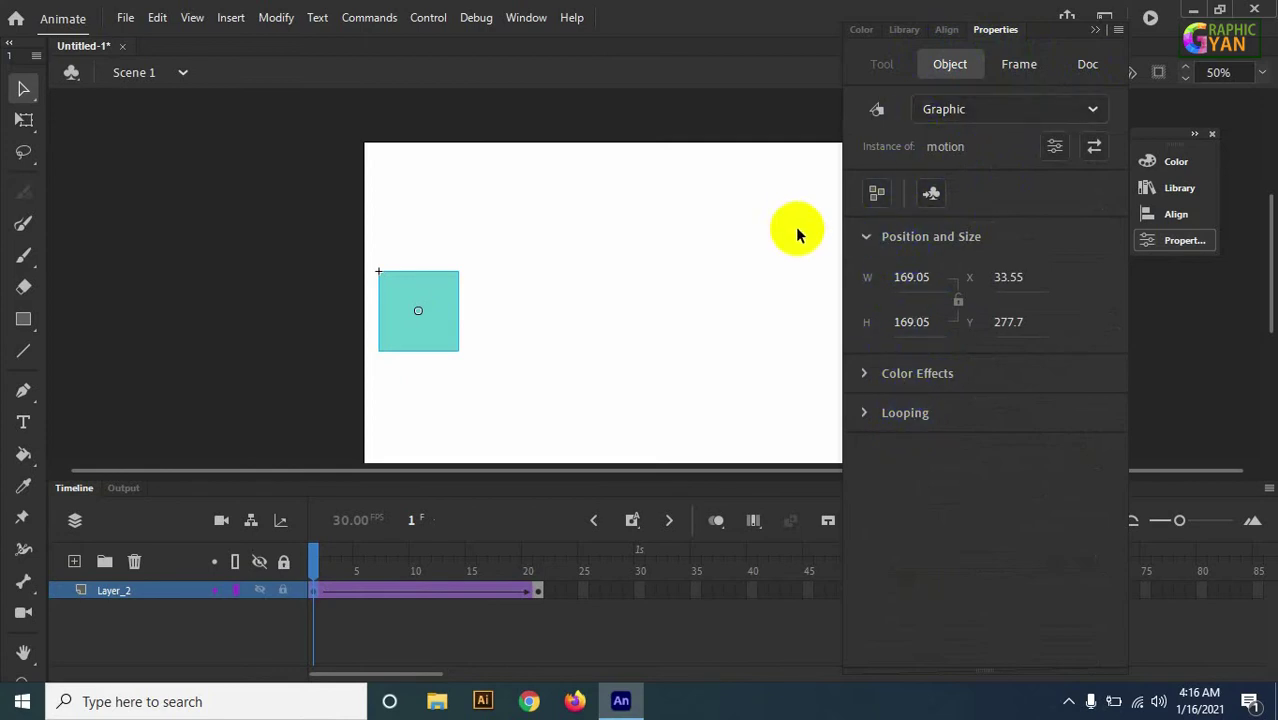
{"action": "left_click", "coordinate": [865, 237]}
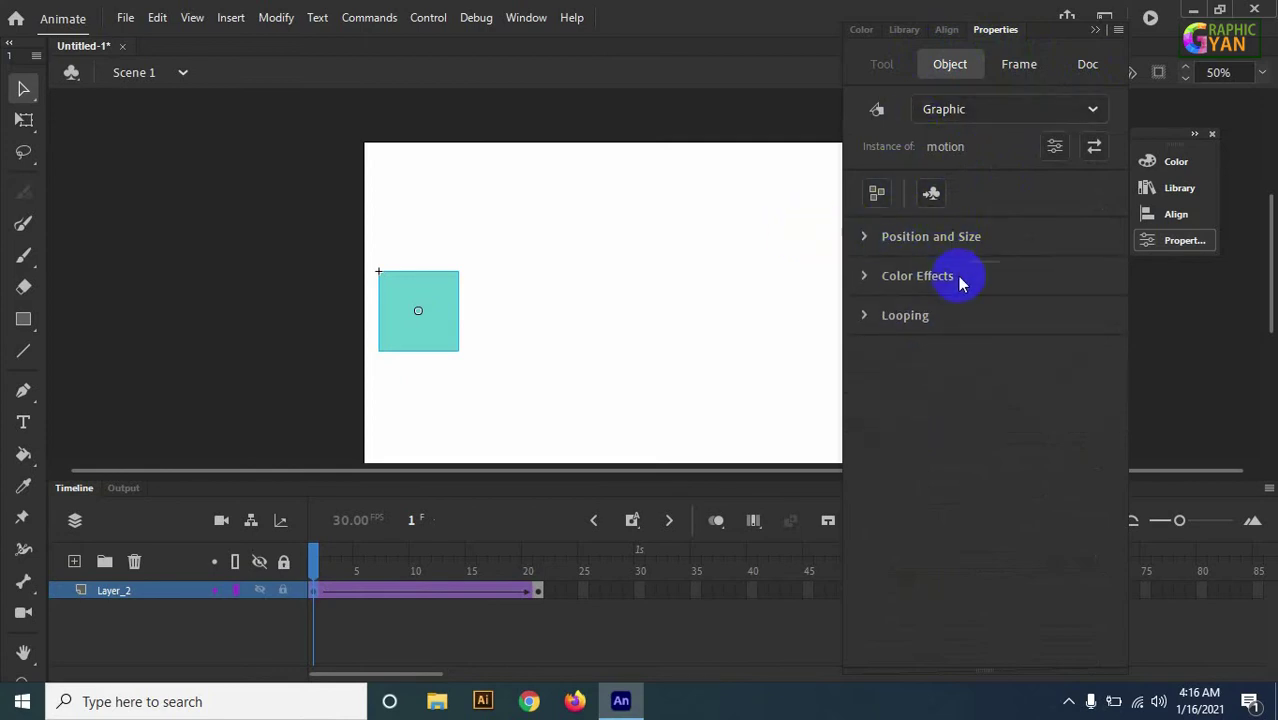
Collapse the Tweening, Sound, Color Effects and Blend sections of the frame properties, leaving Label expanded
{"action": "left_click", "coordinate": [1025, 64]}
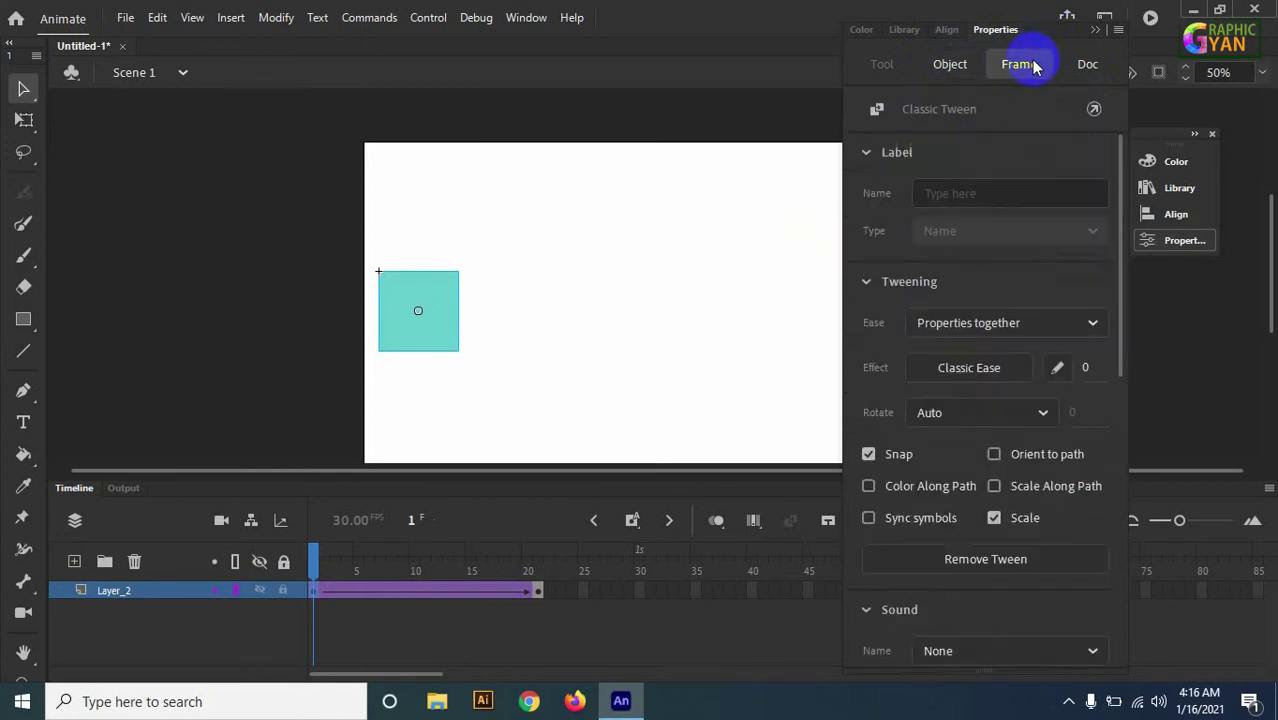
{"action": "left_click", "coordinate": [867, 283]}
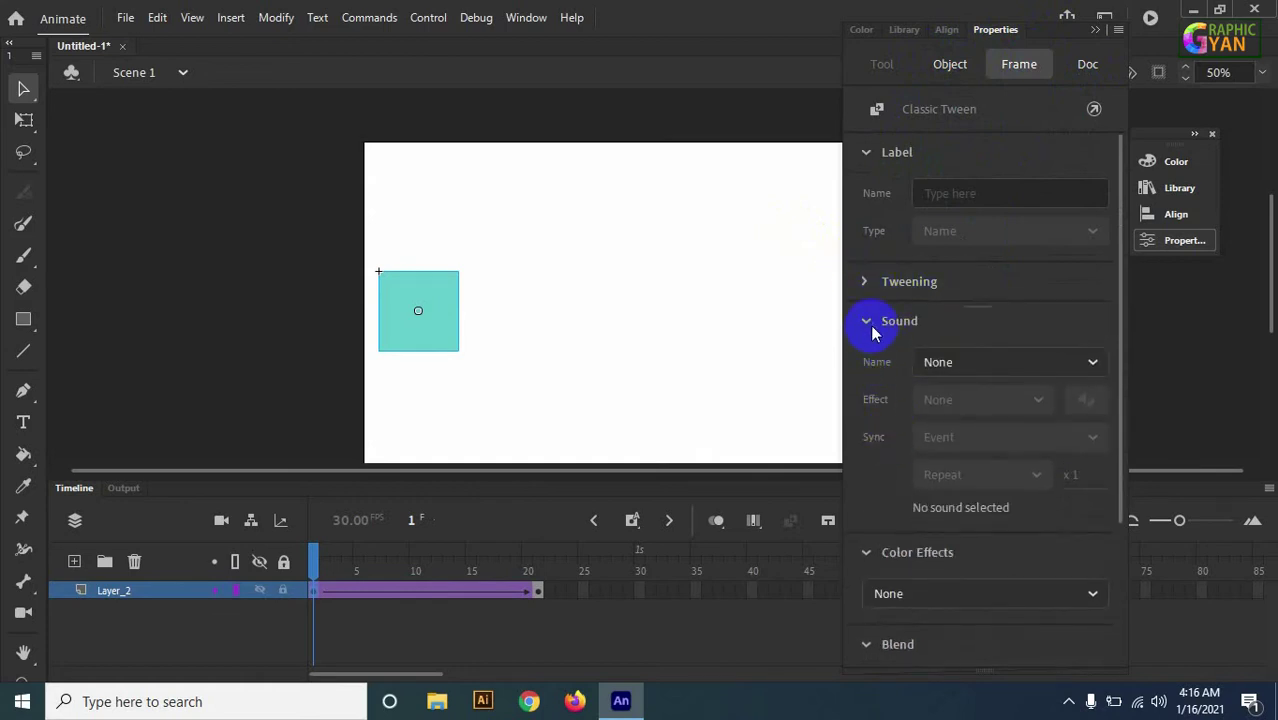
{"action": "left_click", "coordinate": [870, 322]}
{"action": "left_click", "coordinate": [868, 362]}
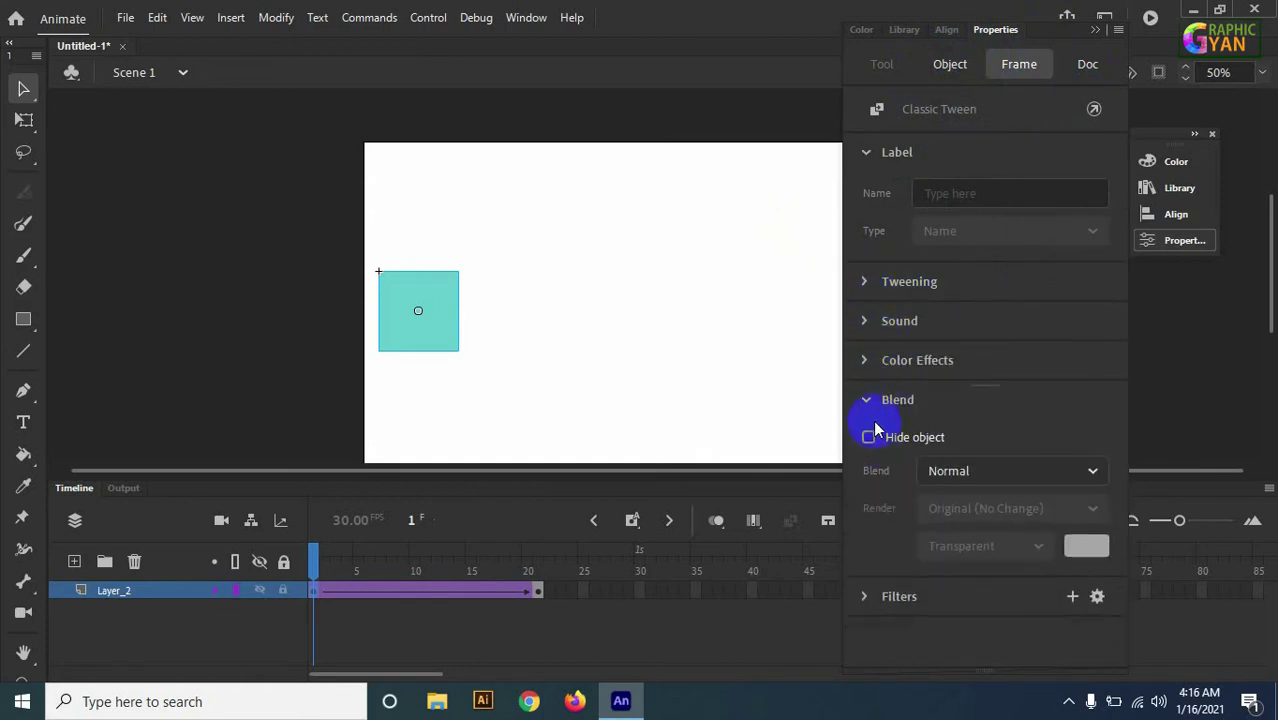
{"action": "left_click", "coordinate": [869, 403]}
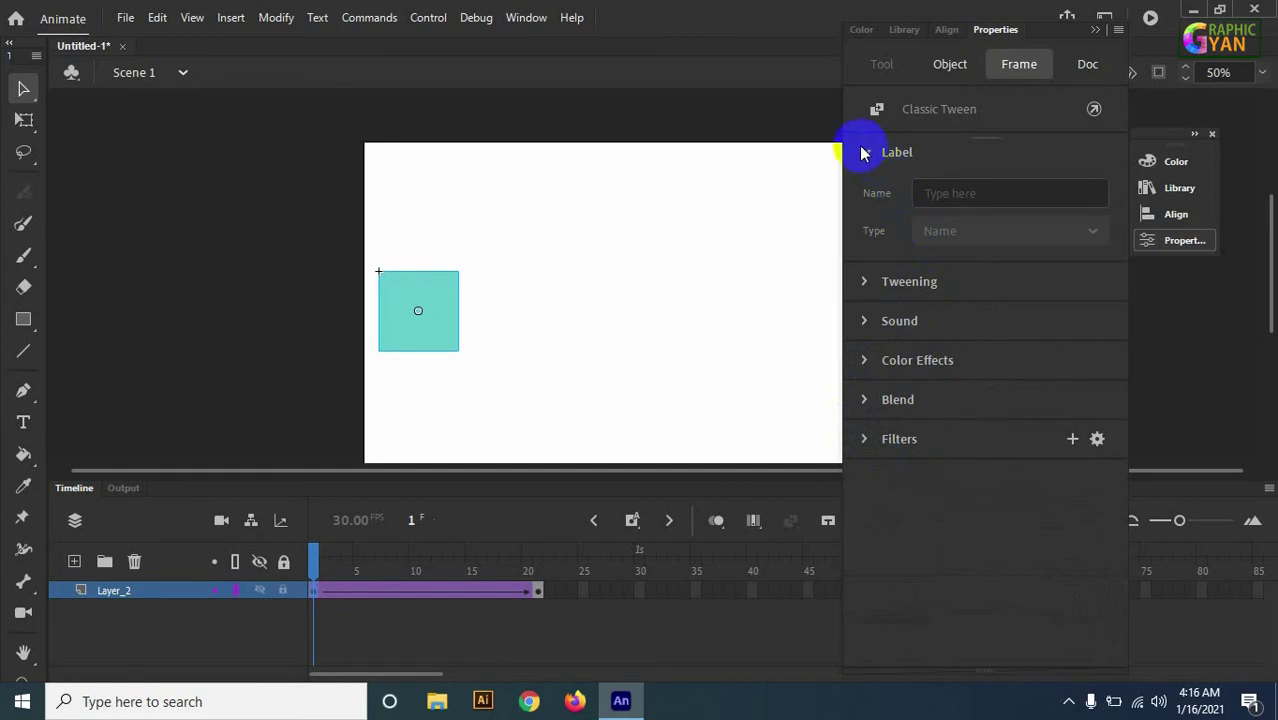
Name the tween's frame label xyz
{"action": "left_click", "coordinate": [926, 192]}
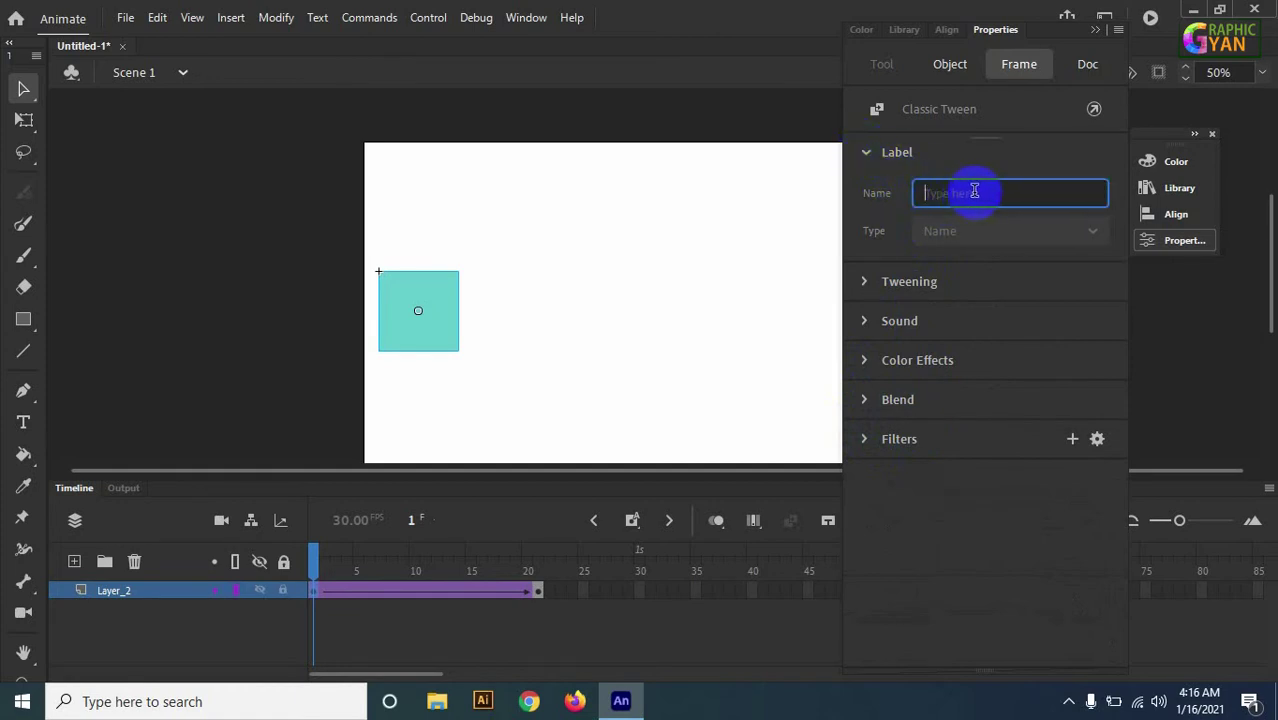
{"action": "type", "text": "xyz"}
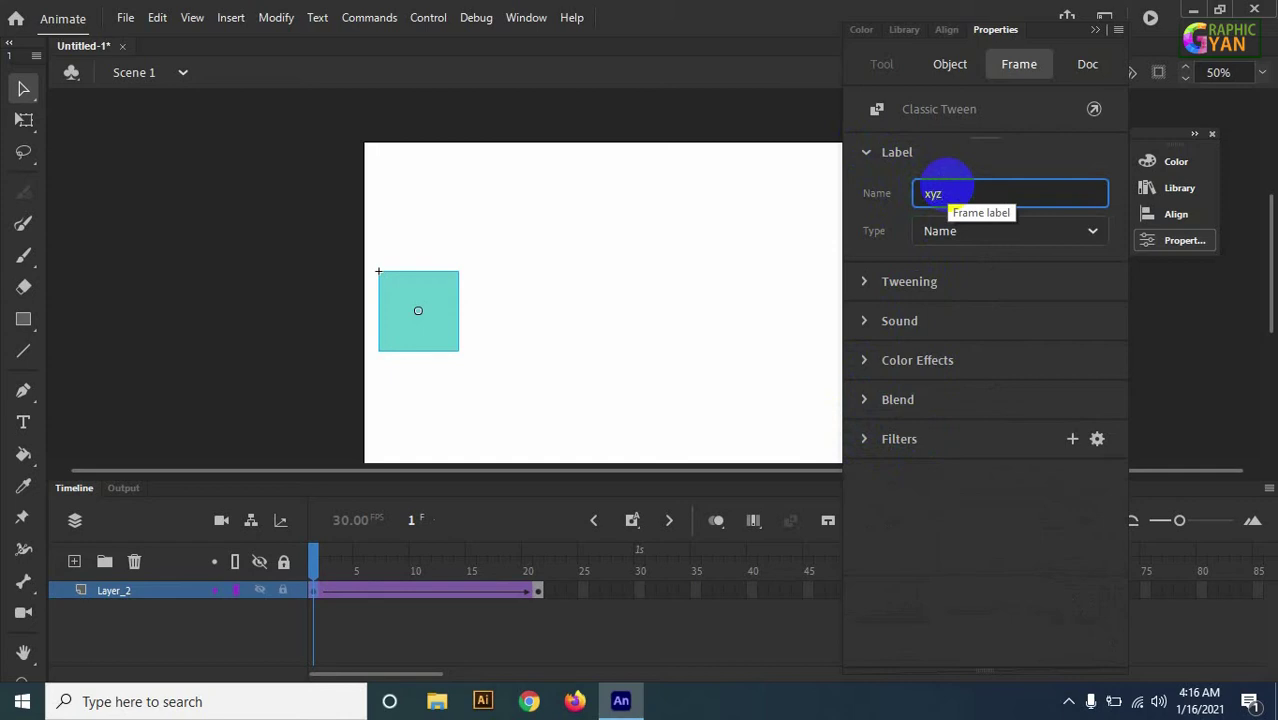
{"action": "key", "text": "Return"}
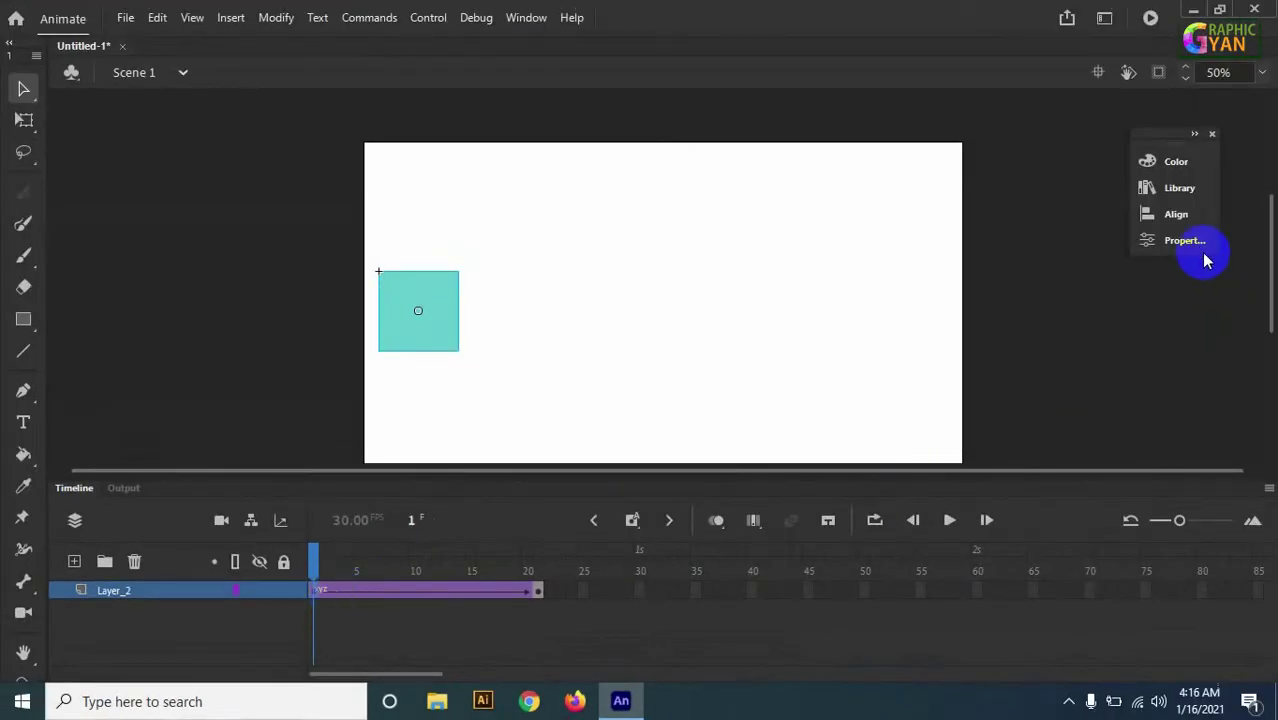
Change the type of the xyz frame label to Comment
{"action": "left_click", "coordinate": [1184, 241]}
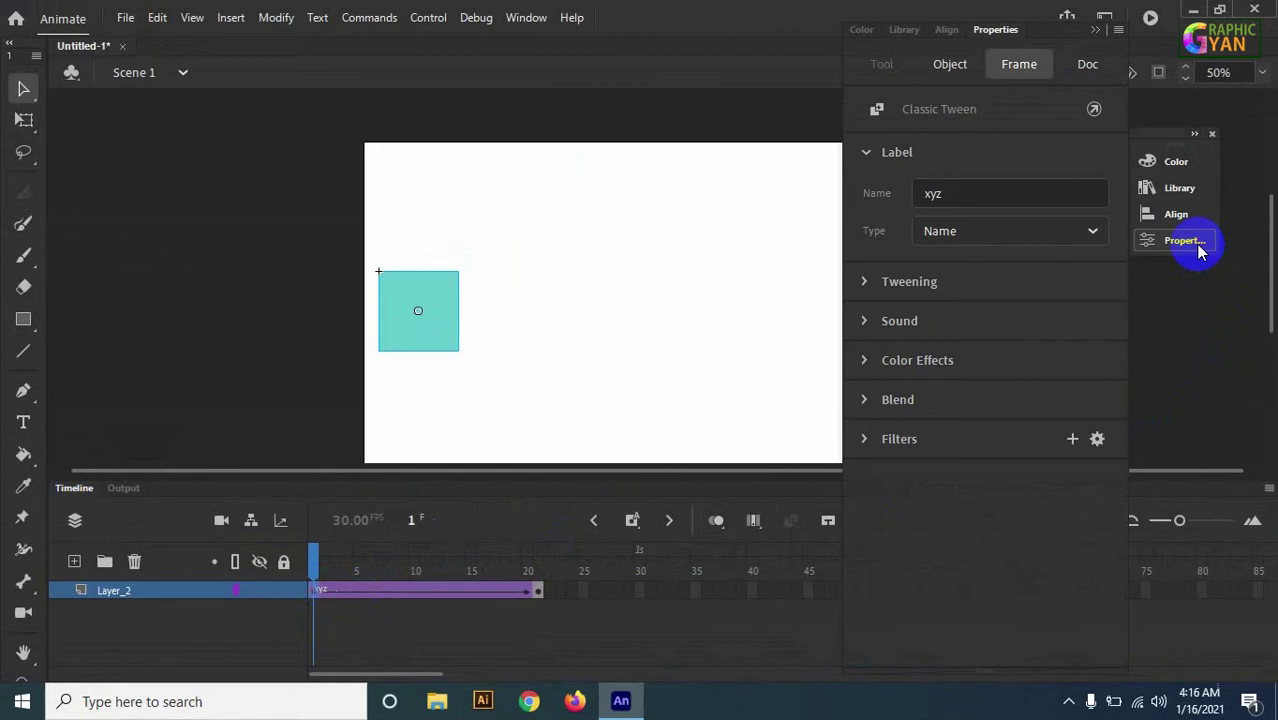
{"action": "double_click", "coordinate": [935, 194]}
{"action": "left_click", "coordinate": [956, 190]}
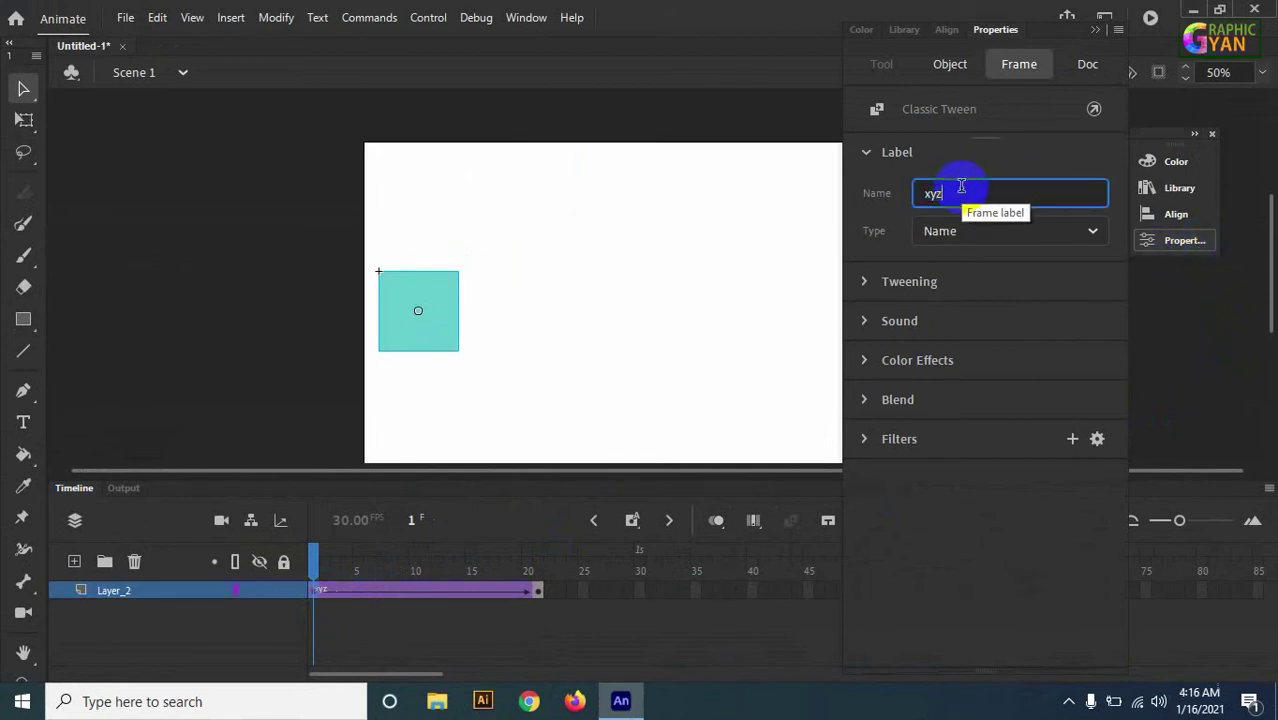
{"action": "double_click", "coordinate": [934, 193]}
{"action": "left_click", "coordinate": [993, 232]}
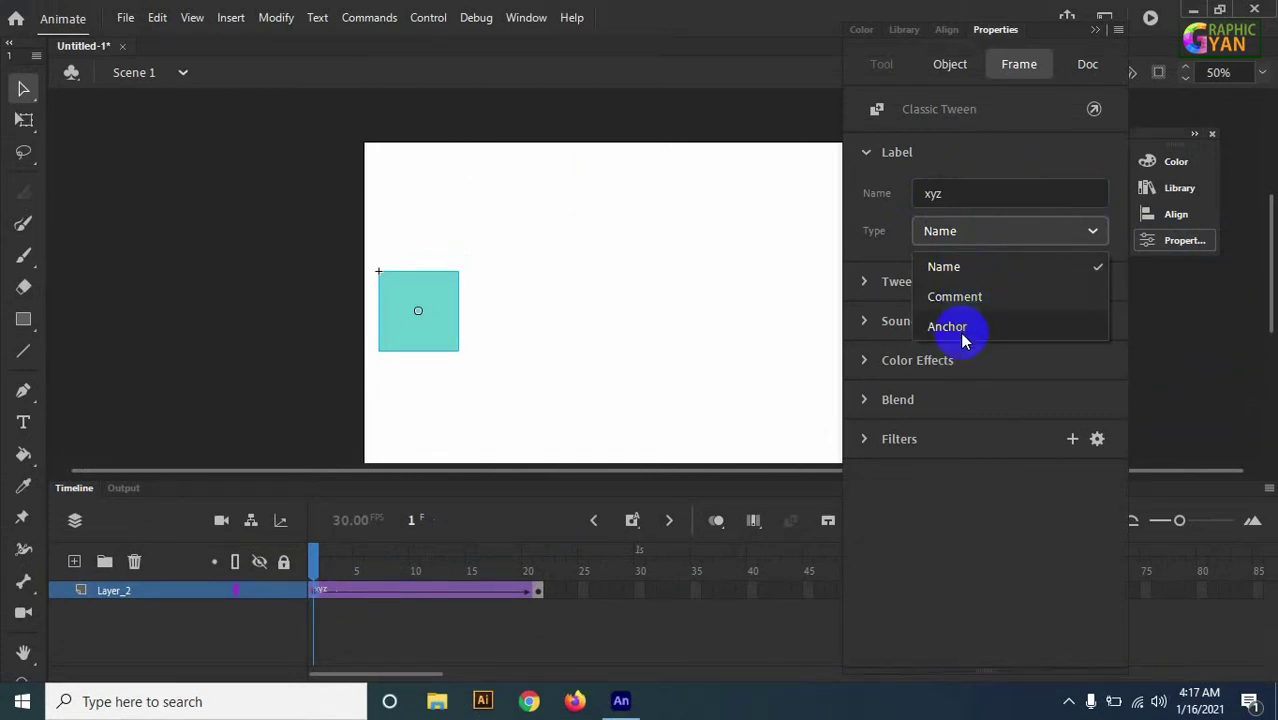
{"action": "left_click", "coordinate": [968, 296]}
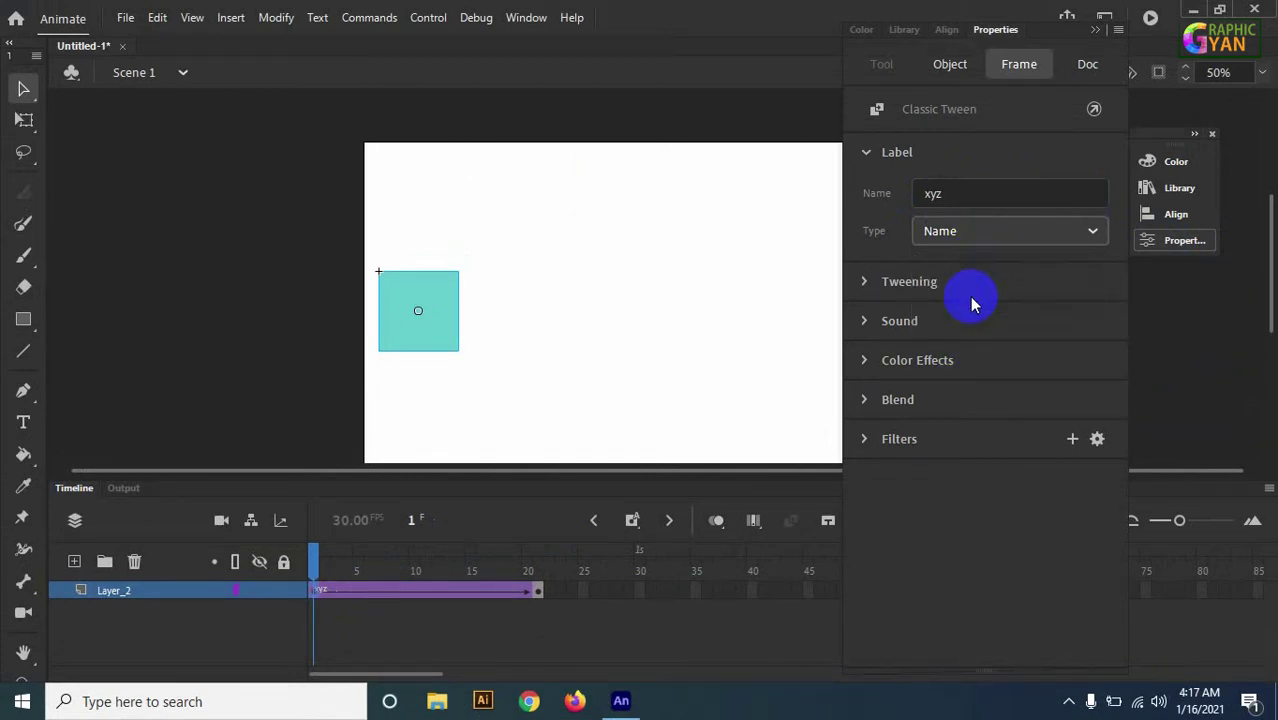
Inspect the comment label at frame 4, switch the label type to Anchor, and set it back to Name
{"action": "left_click", "coordinate": [347, 591]}
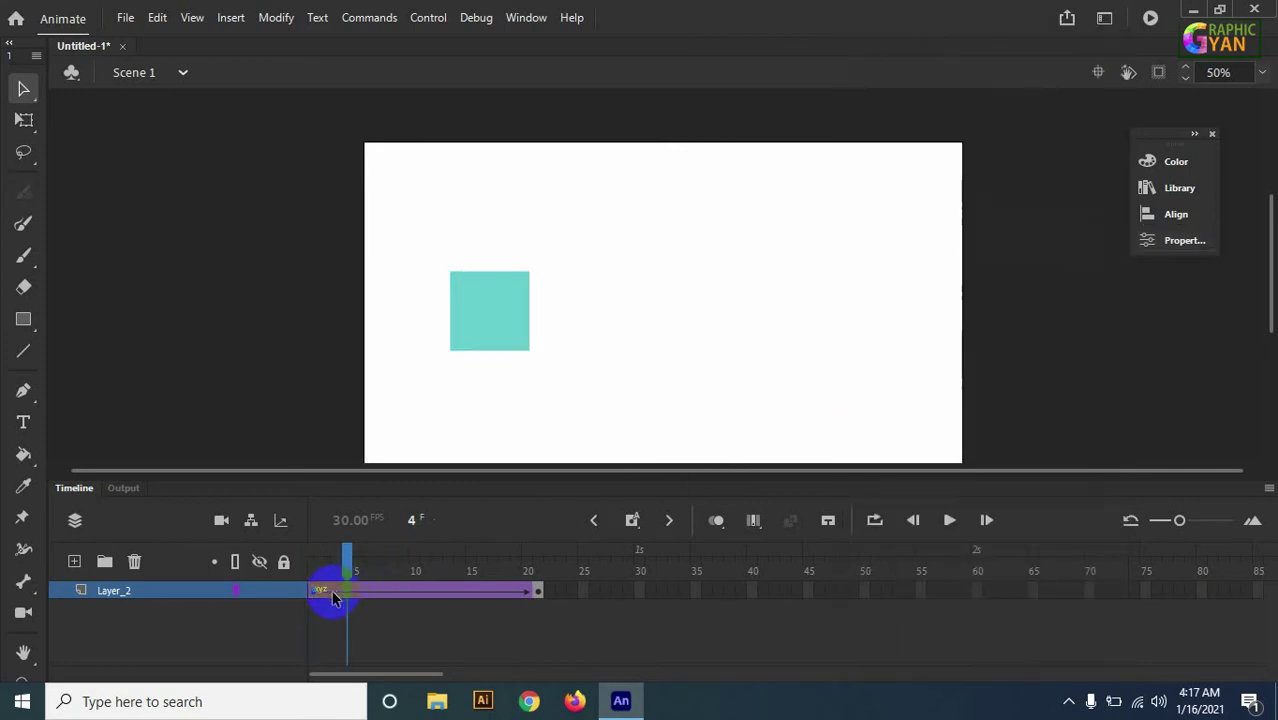
{"action": "left_click", "coordinate": [1175, 245]}
{"action": "left_click", "coordinate": [941, 192]}
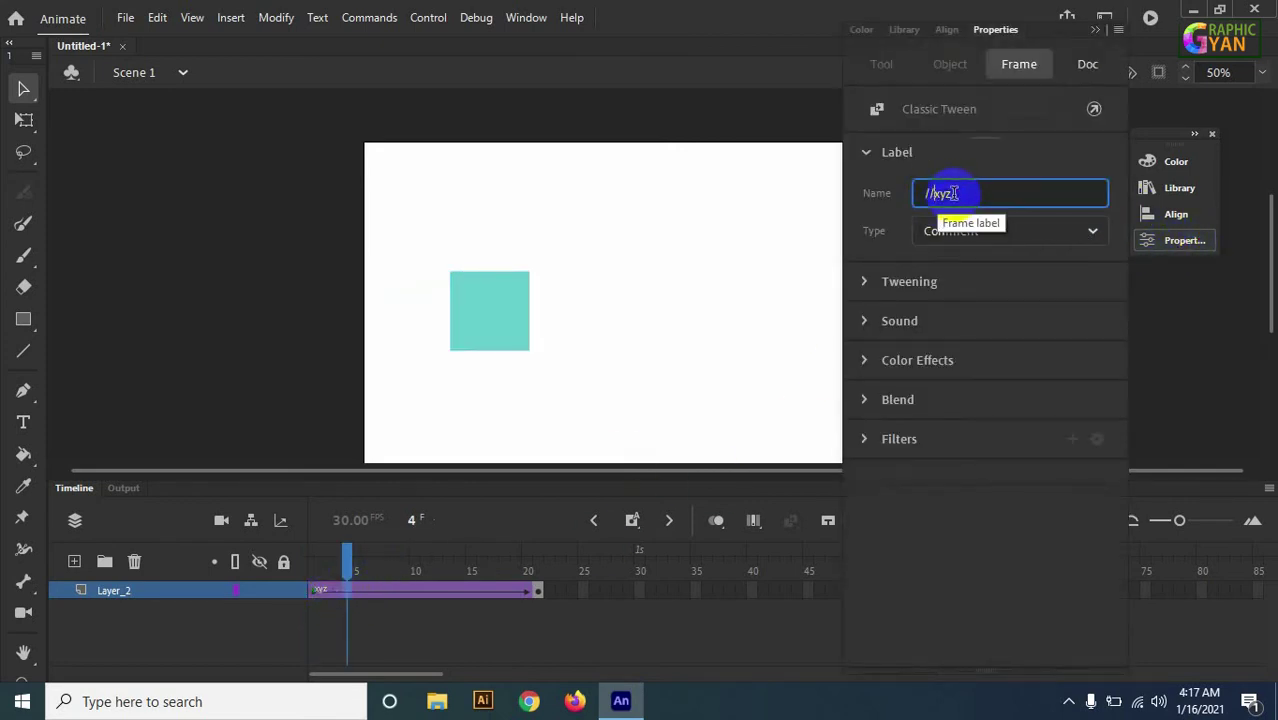
{"action": "left_click_drag", "start_coordinate": [973, 194], "coordinate": [893, 200]}
{"action": "left_click", "coordinate": [1008, 244]}
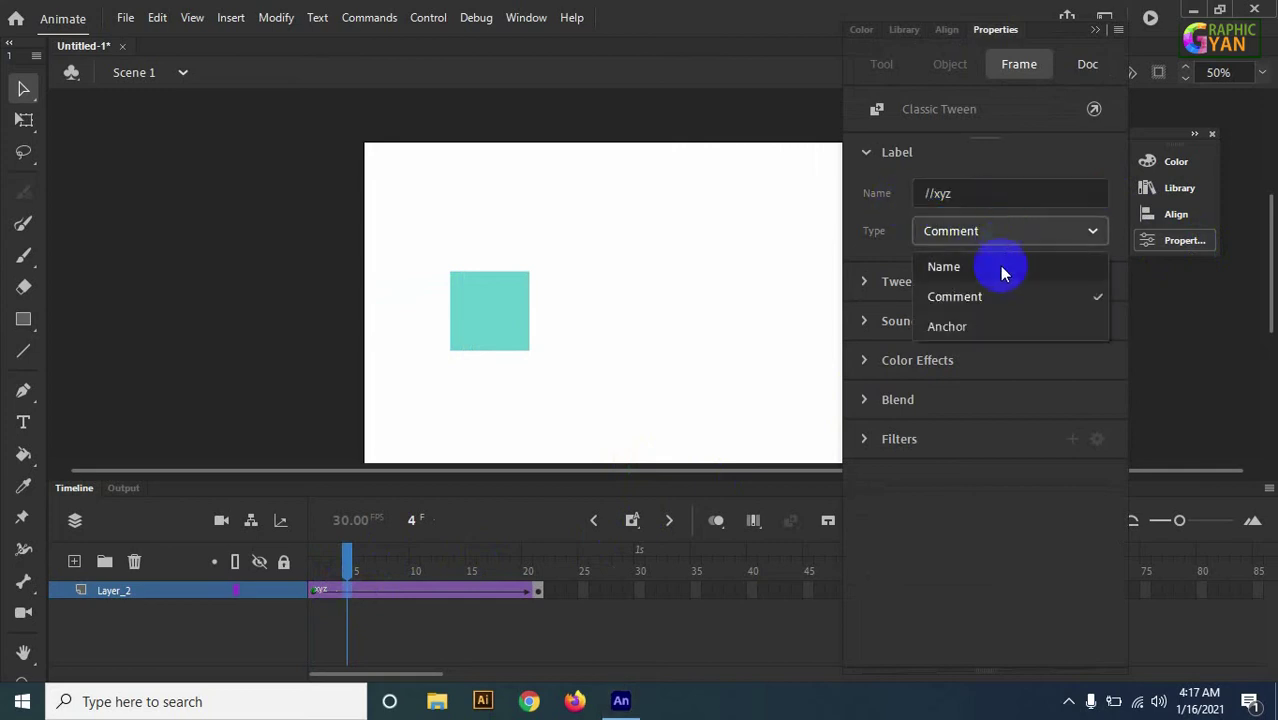
{"action": "left_click", "coordinate": [984, 327]}
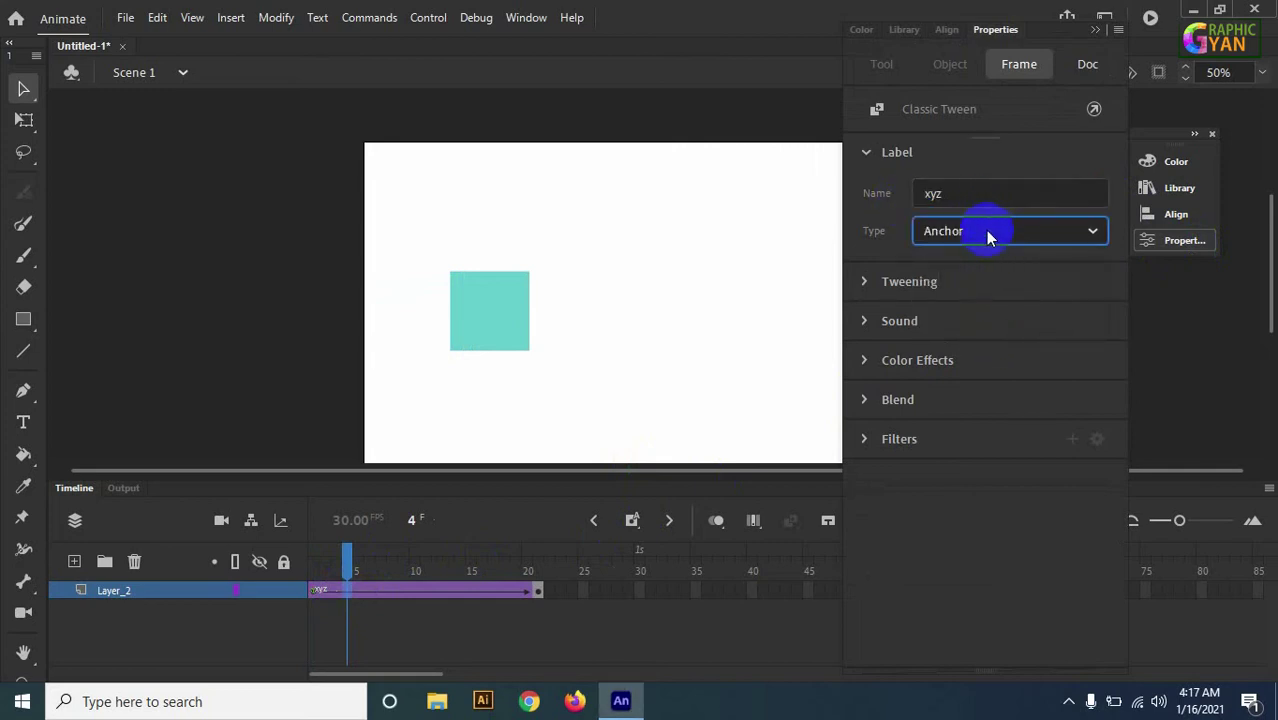
{"action": "left_click", "coordinate": [997, 234]}
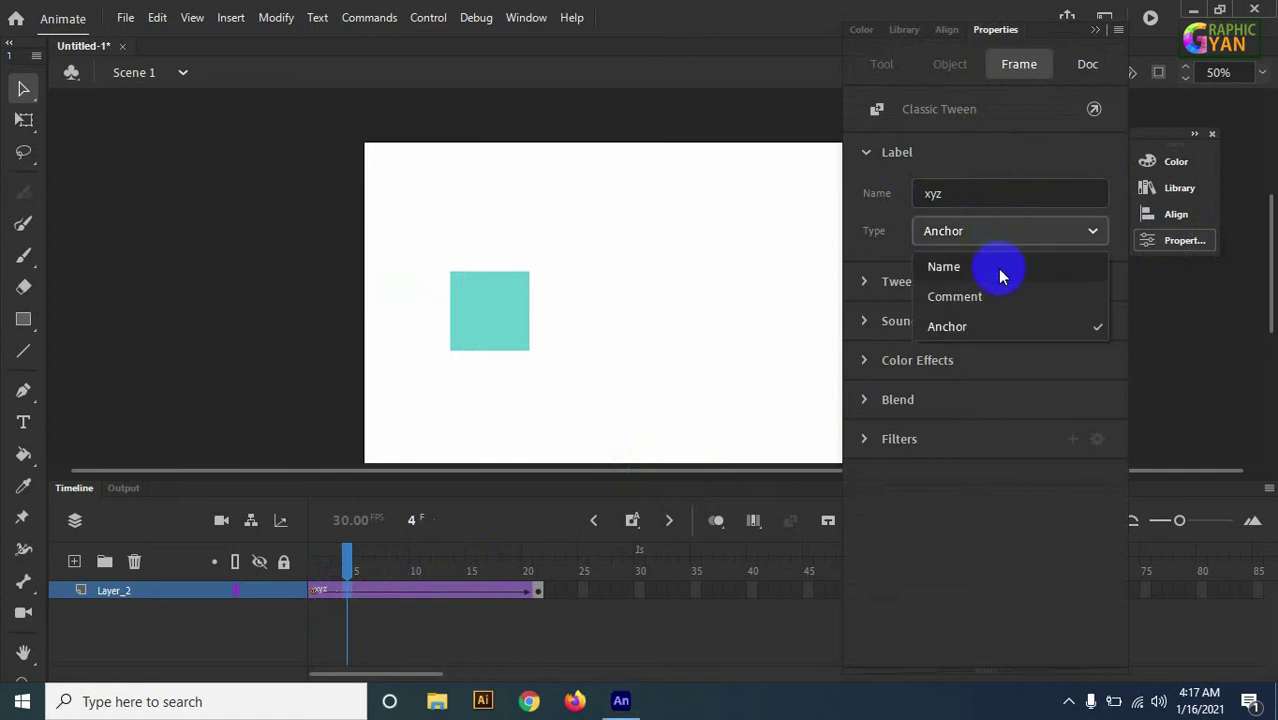
{"action": "left_click", "coordinate": [997, 269]}
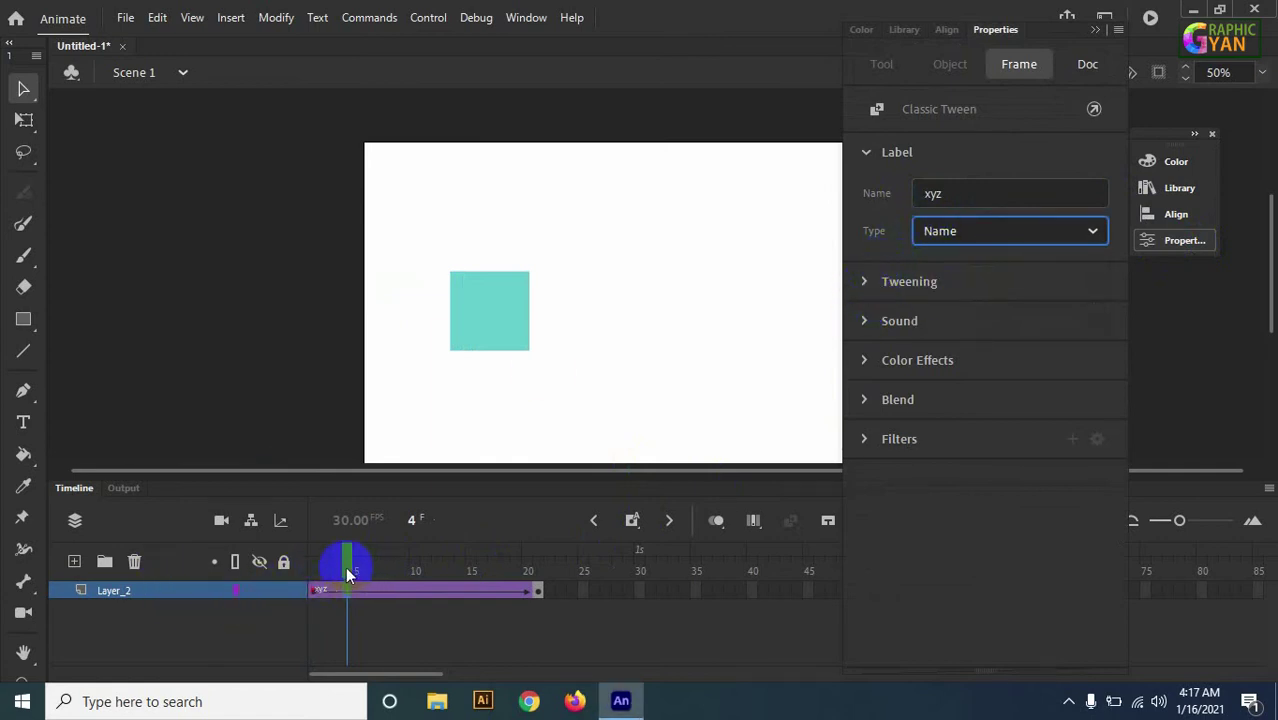
Select the square at frame 1 and show its frame properties with the Tweening section expanded and Label collapsed
{"action": "left_click_drag", "start_coordinate": [350, 574], "coordinate": [314, 565]}
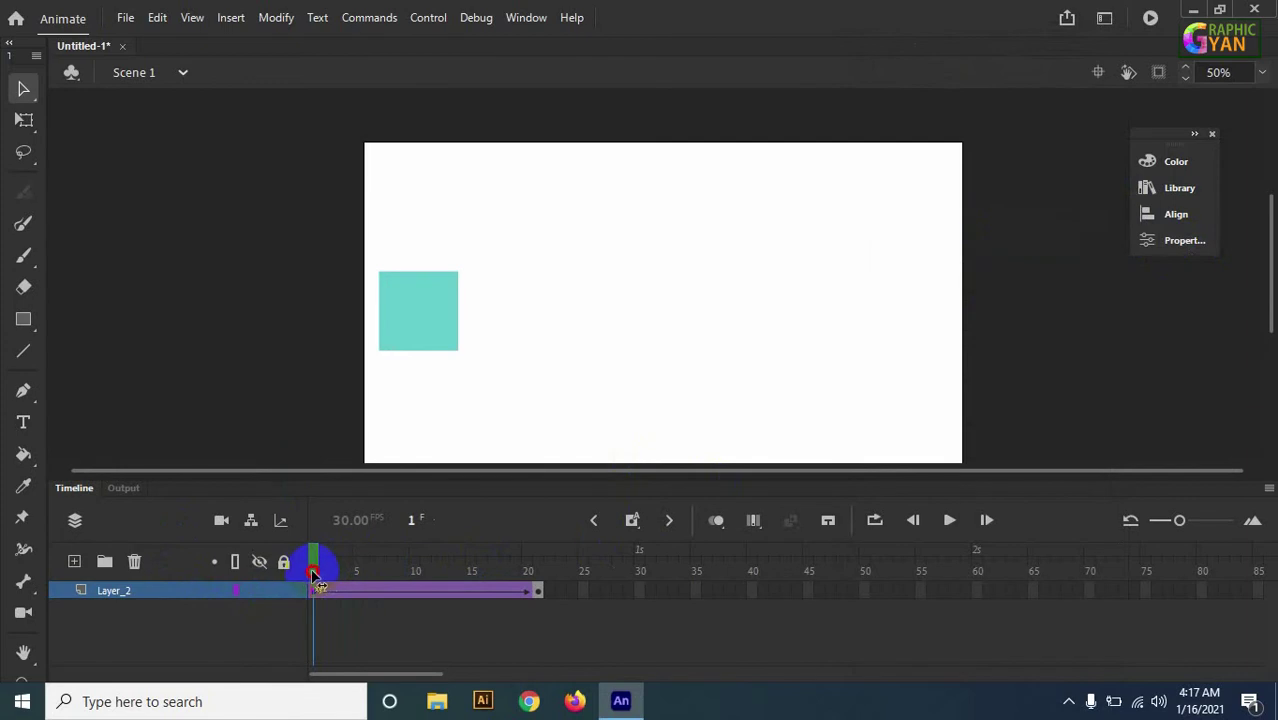
{"action": "left_click", "coordinate": [1176, 242]}
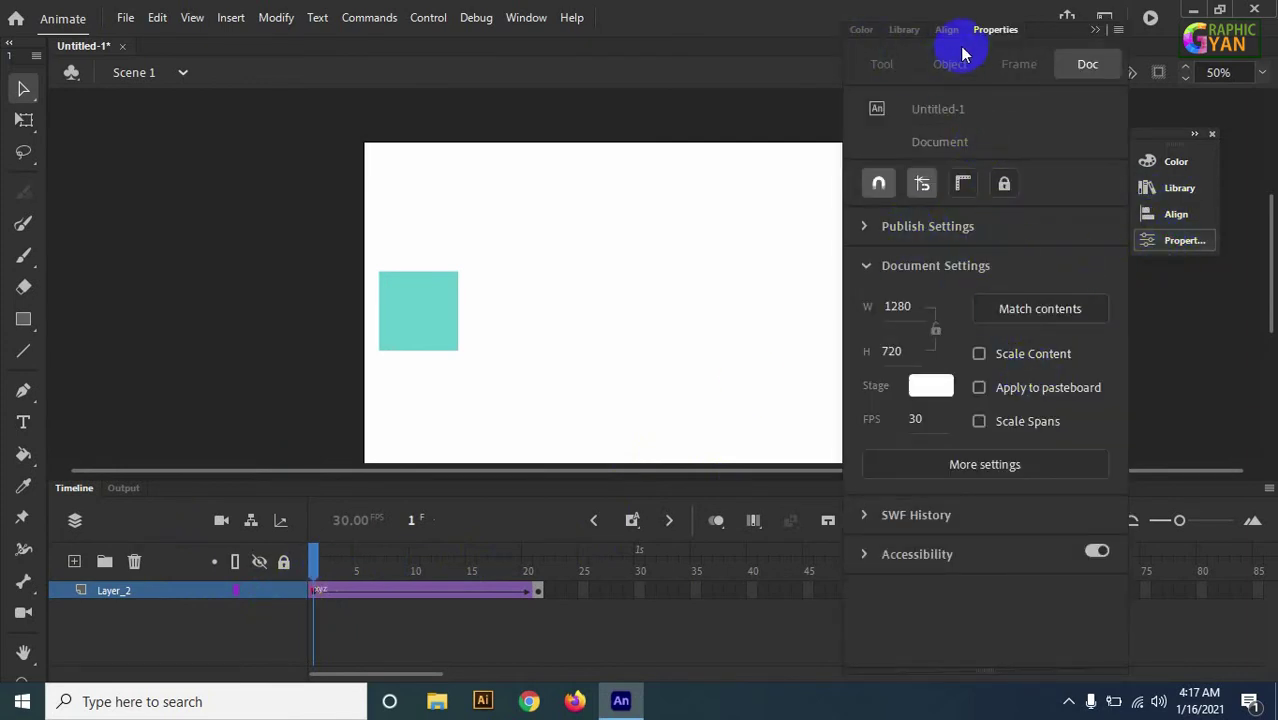
{"action": "left_click", "coordinate": [1018, 66]}
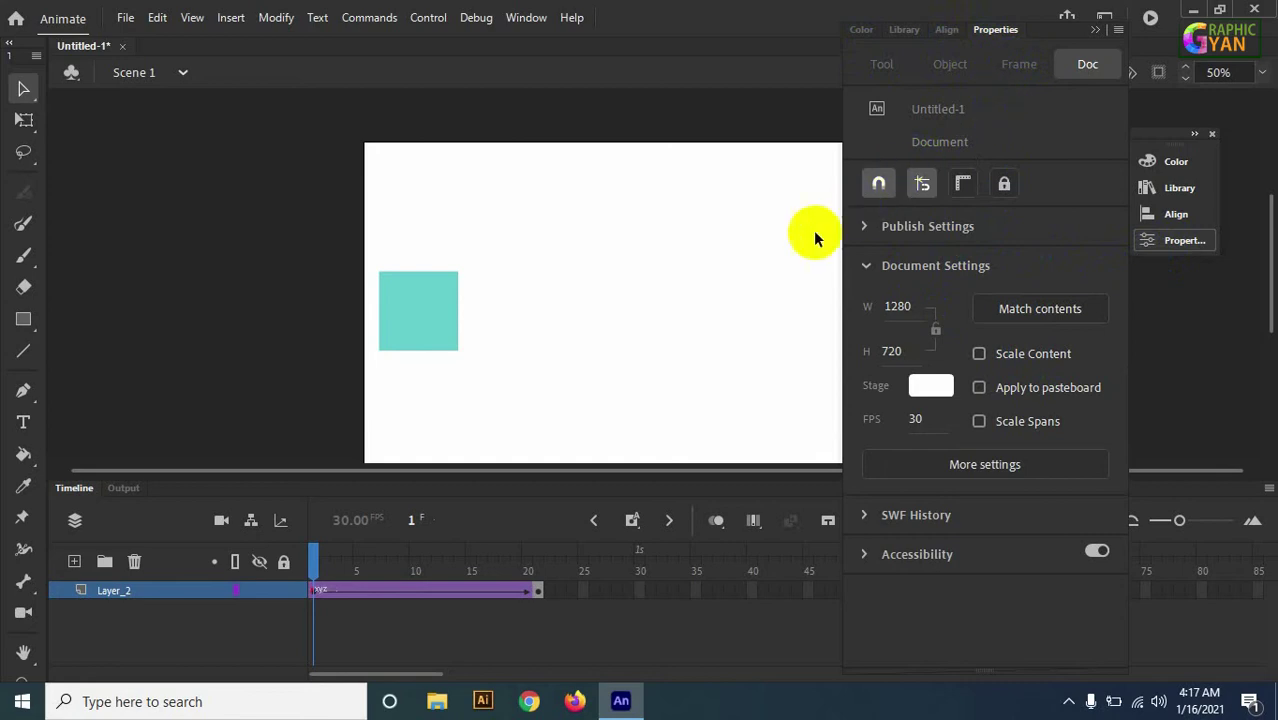
{"action": "left_click", "coordinate": [461, 324]}
{"action": "left_click", "coordinate": [1182, 240]}
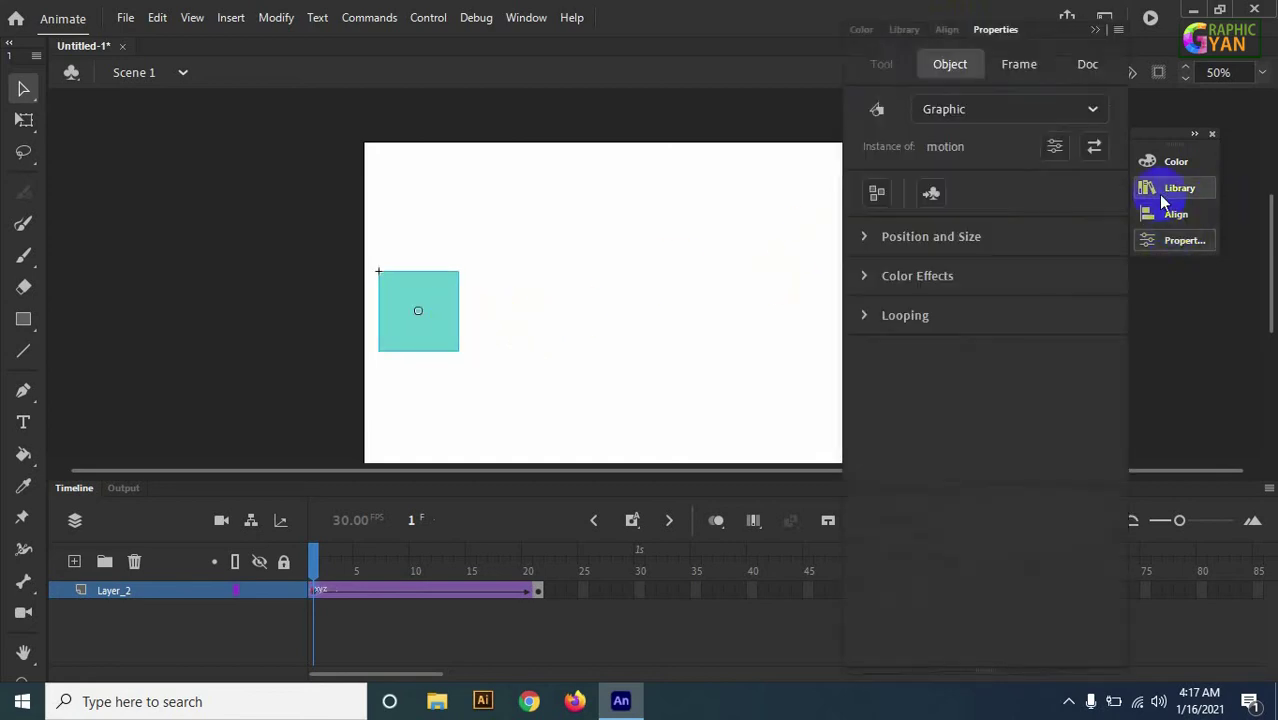
{"action": "left_click", "coordinate": [1018, 68]}
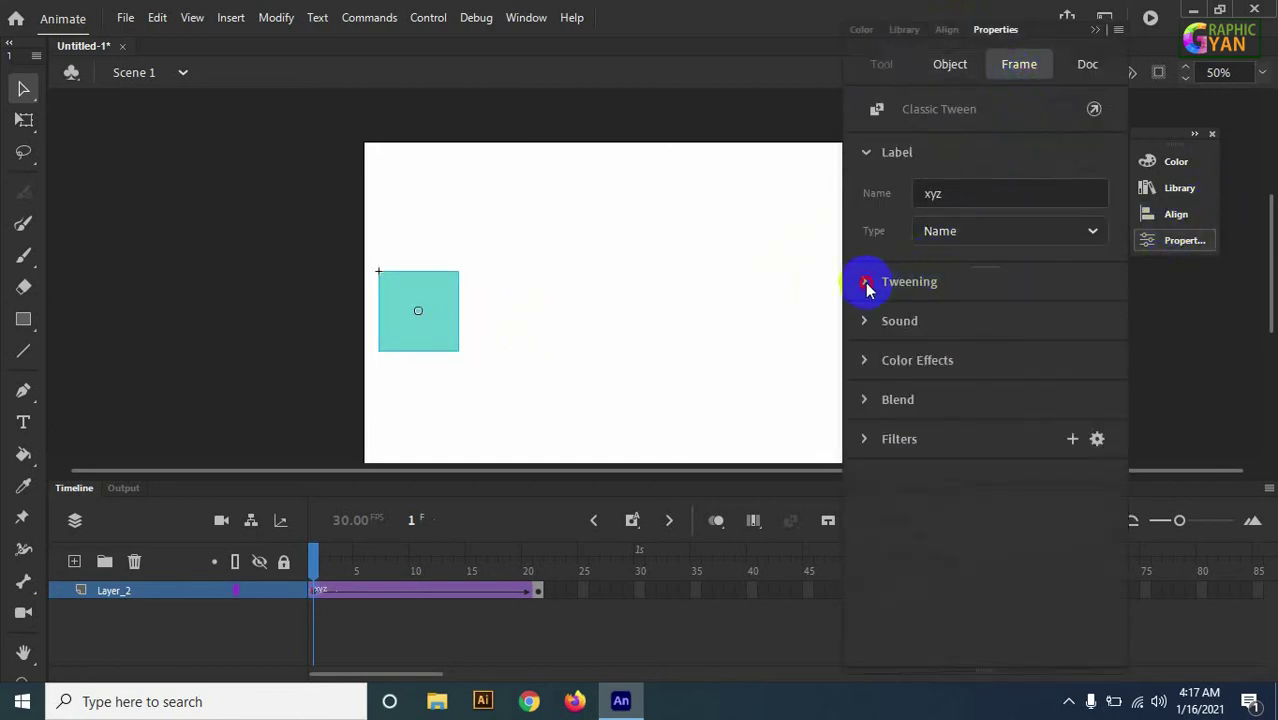
{"action": "left_click", "coordinate": [867, 281]}
{"action": "left_click", "coordinate": [865, 154]}
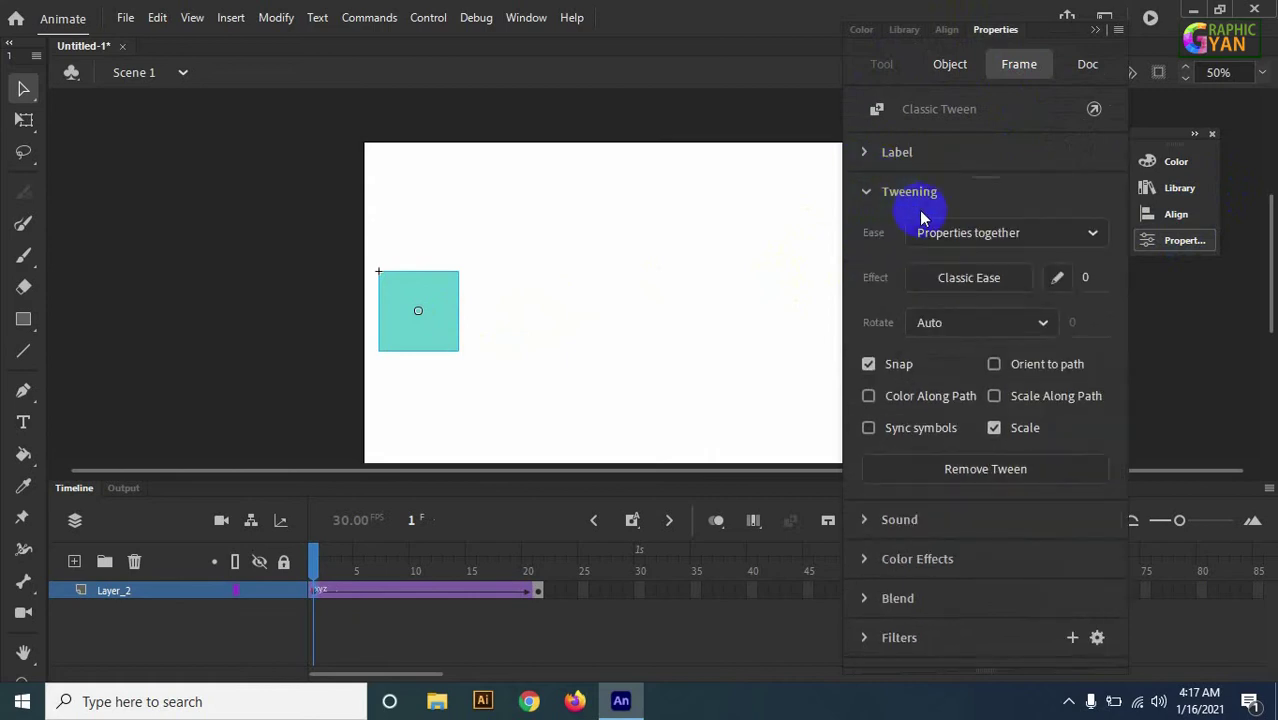
Save and apply a custom ease with curve points at about frame 9.5, 15% and frame 4, 2%, and play the tween from frame 1
{"action": "left_click", "coordinate": [1076, 240]}
{"action": "left_click", "coordinate": [1063, 262]}
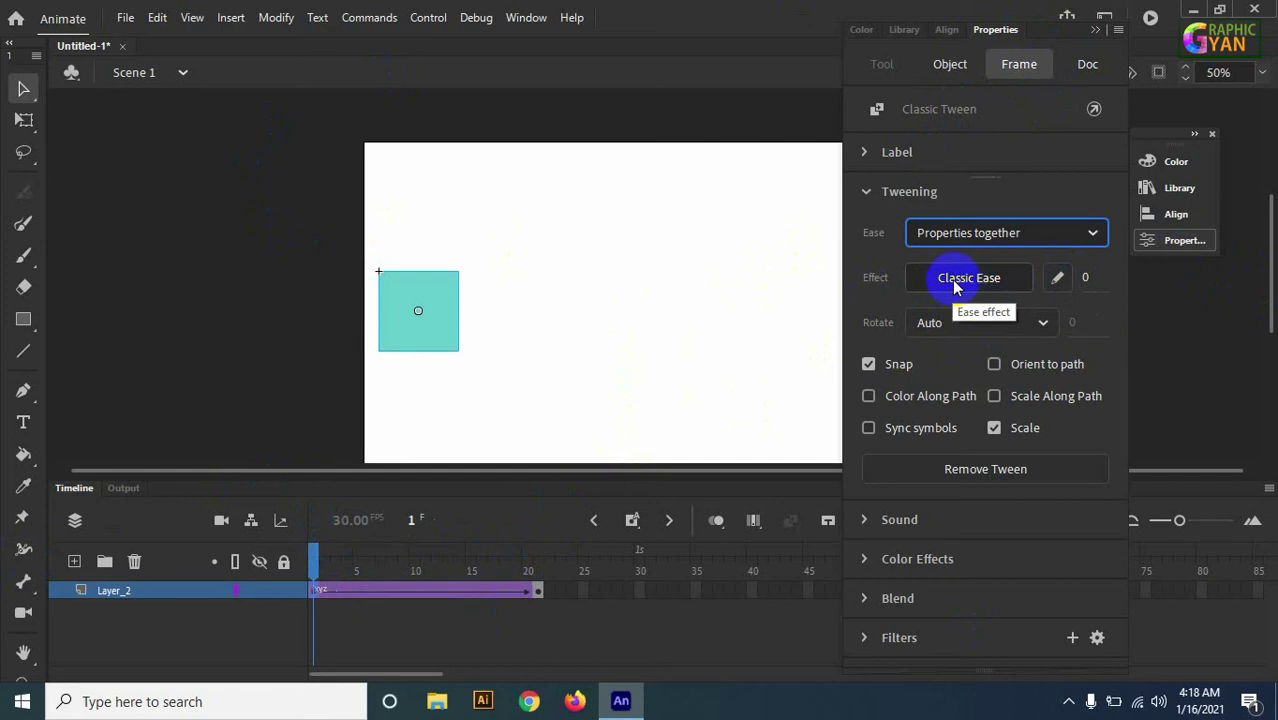
{"action": "left_click", "coordinate": [1060, 278]}
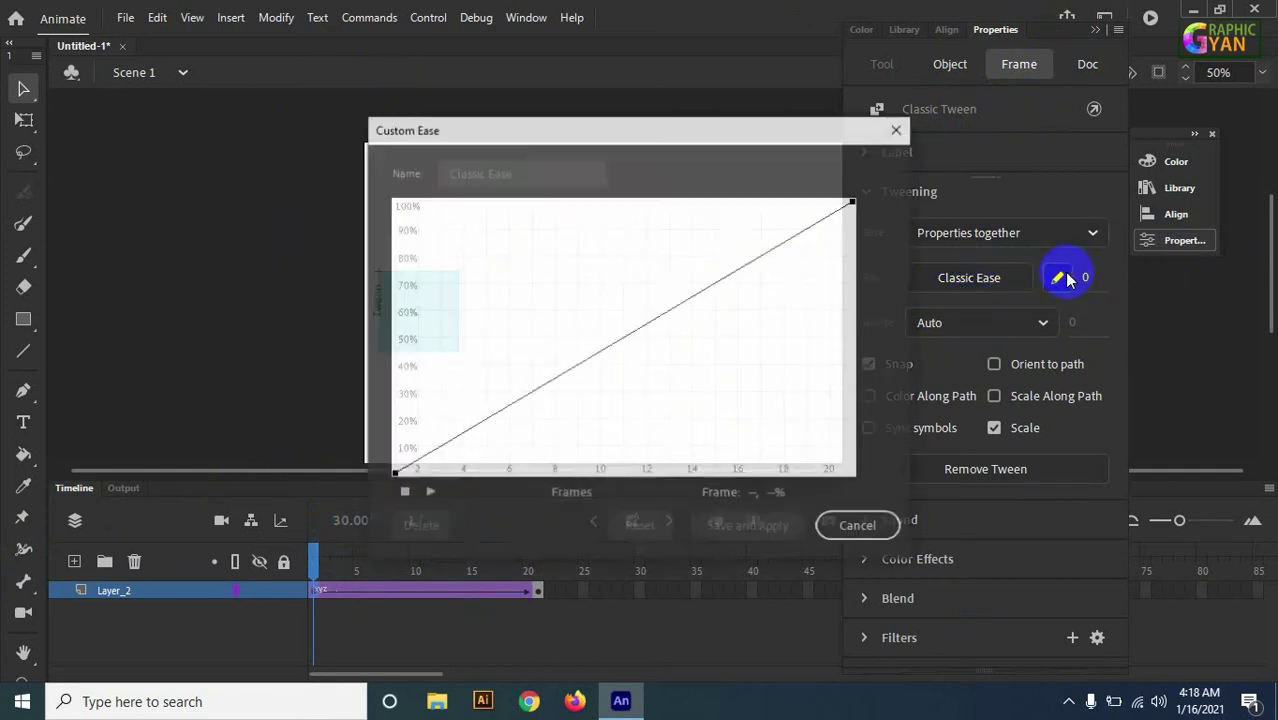
{"action": "left_click_drag", "start_coordinate": [593, 128], "coordinate": [887, 140]}
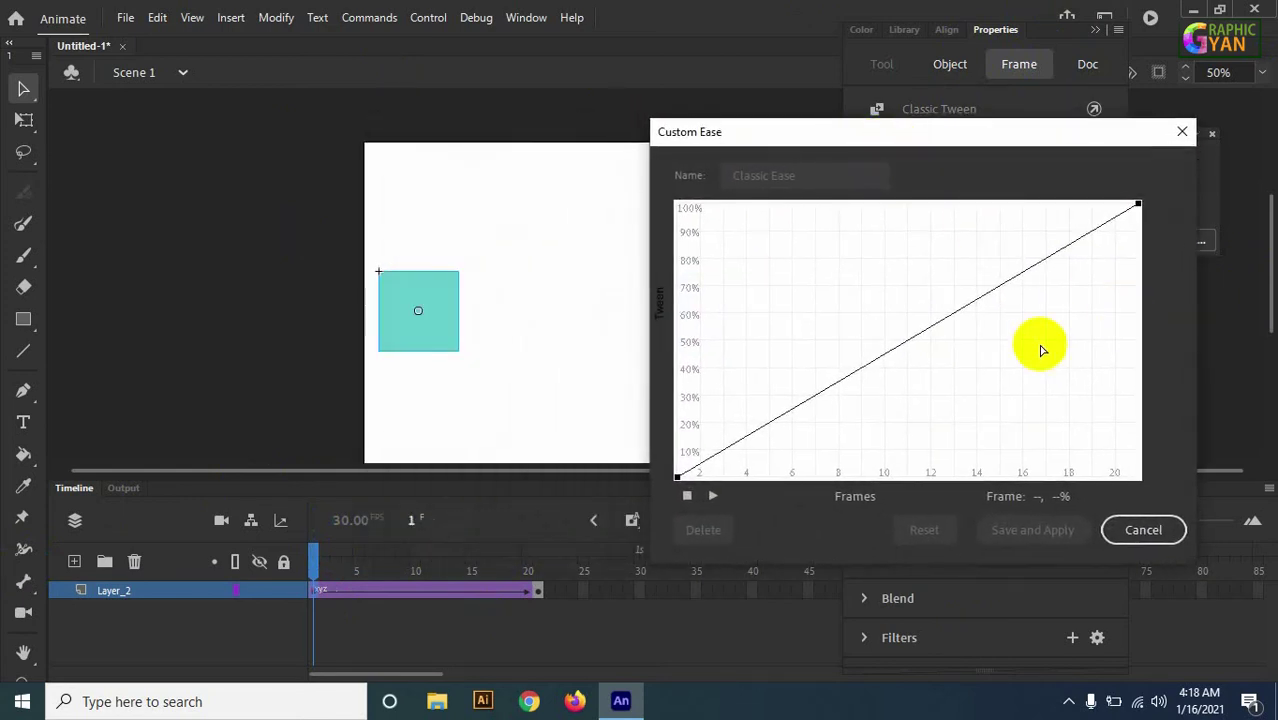
{"action": "left_click_drag", "start_coordinate": [838, 388], "coordinate": [873, 437]}
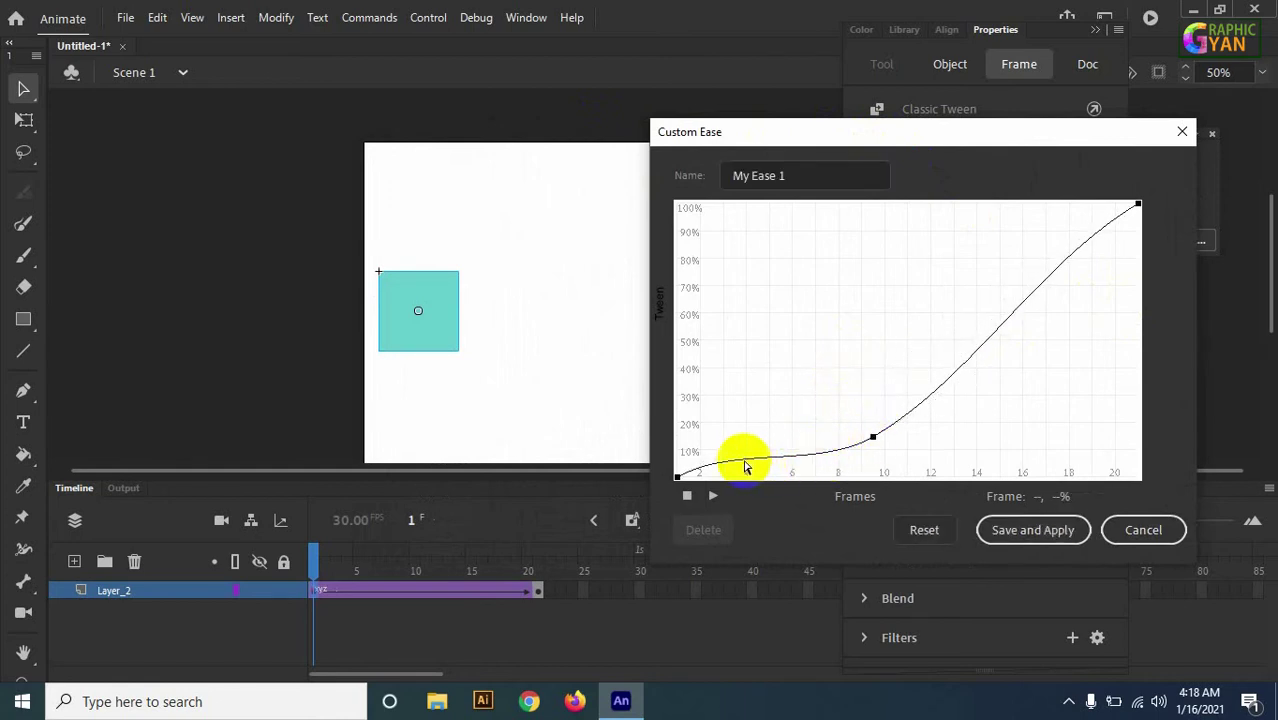
{"action": "left_click_drag", "start_coordinate": [739, 462], "coordinate": [747, 470]}
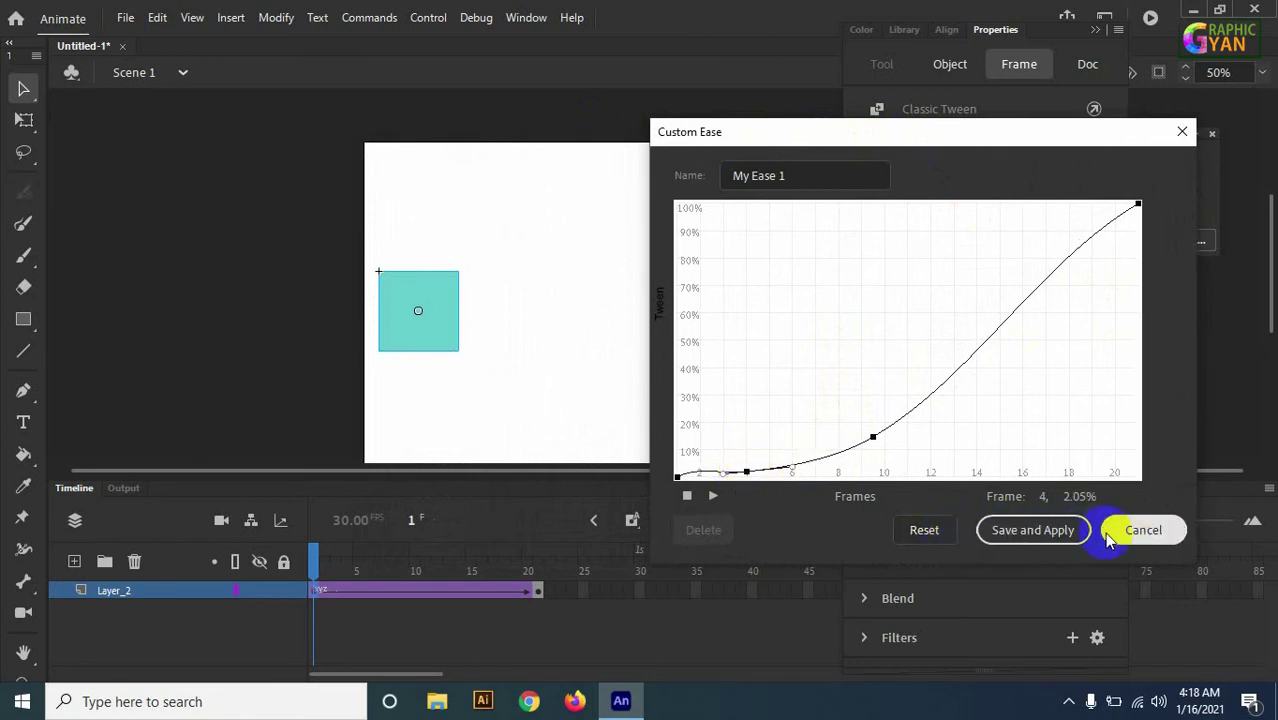
{"action": "left_click", "coordinate": [1055, 530]}
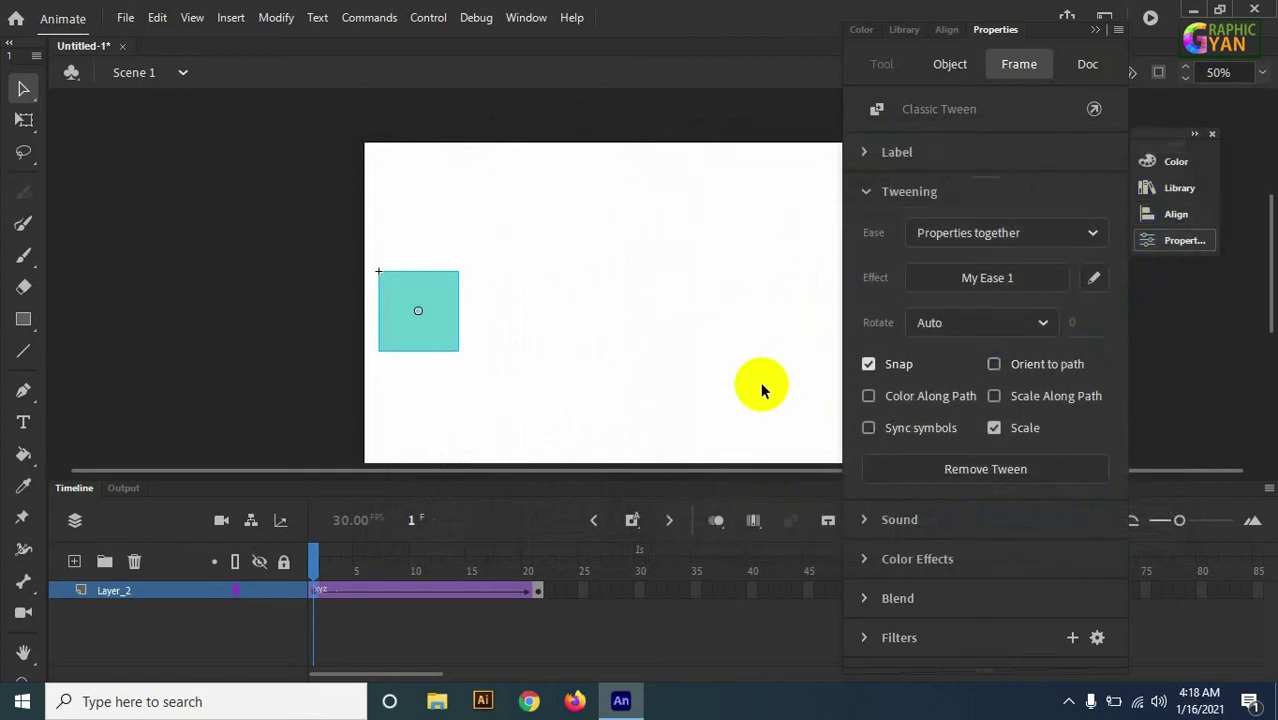
{"action": "left_click_drag", "start_coordinate": [323, 556], "coordinate": [305, 585]}
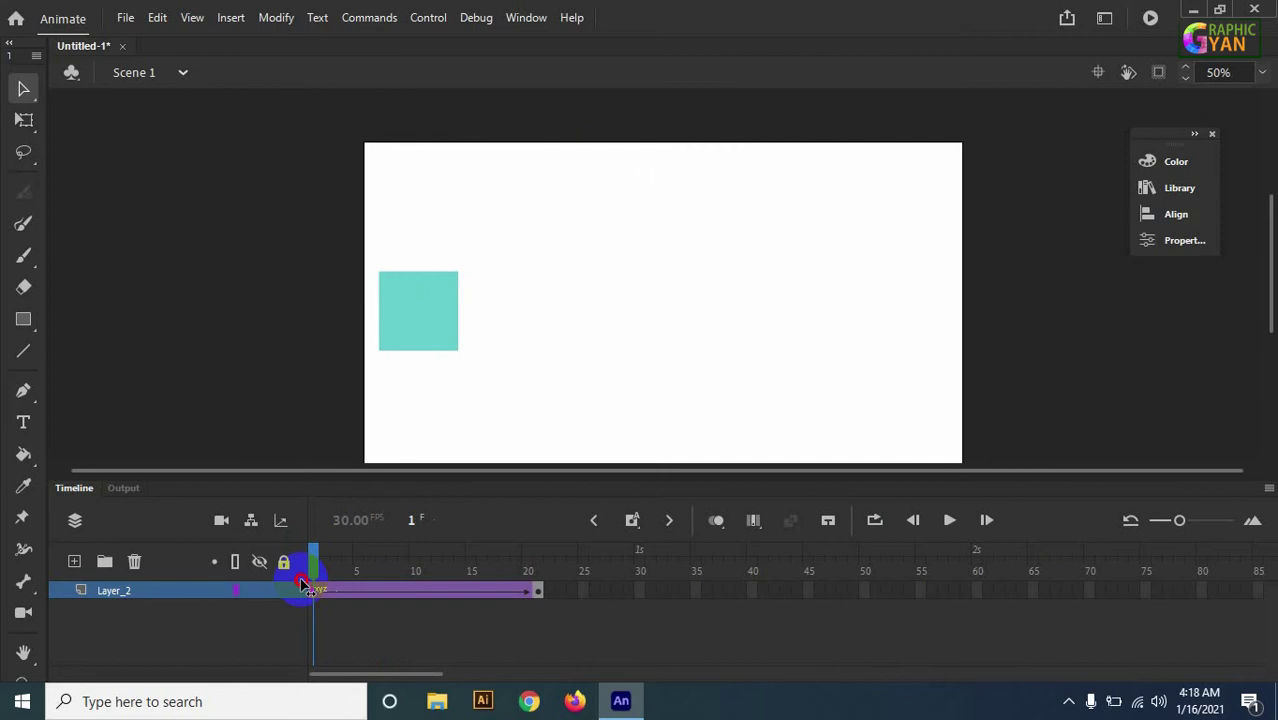
{"action": "left_click", "coordinate": [949, 520]}
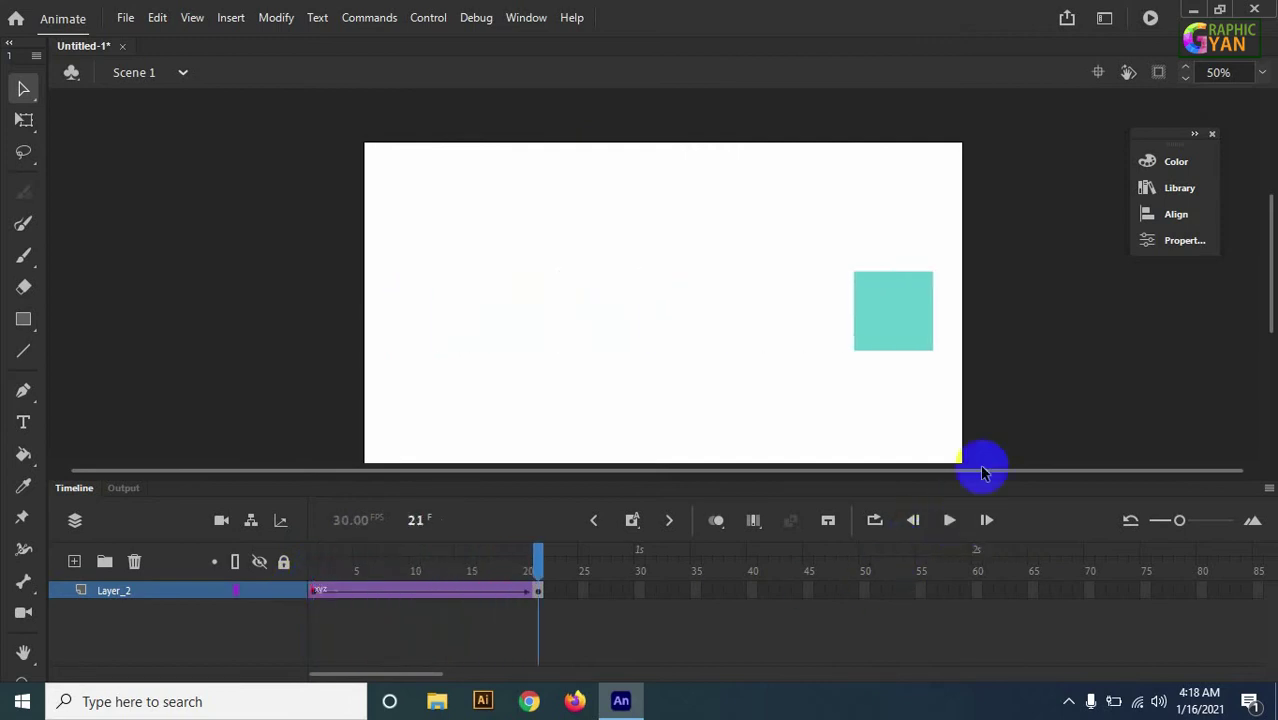
Show the frame properties of the frame 21 keyframe and collapse their Label, Sound, Color Effects and Blend sections, keeping the panel clear of the square
{"action": "left_click", "coordinate": [1198, 243]}
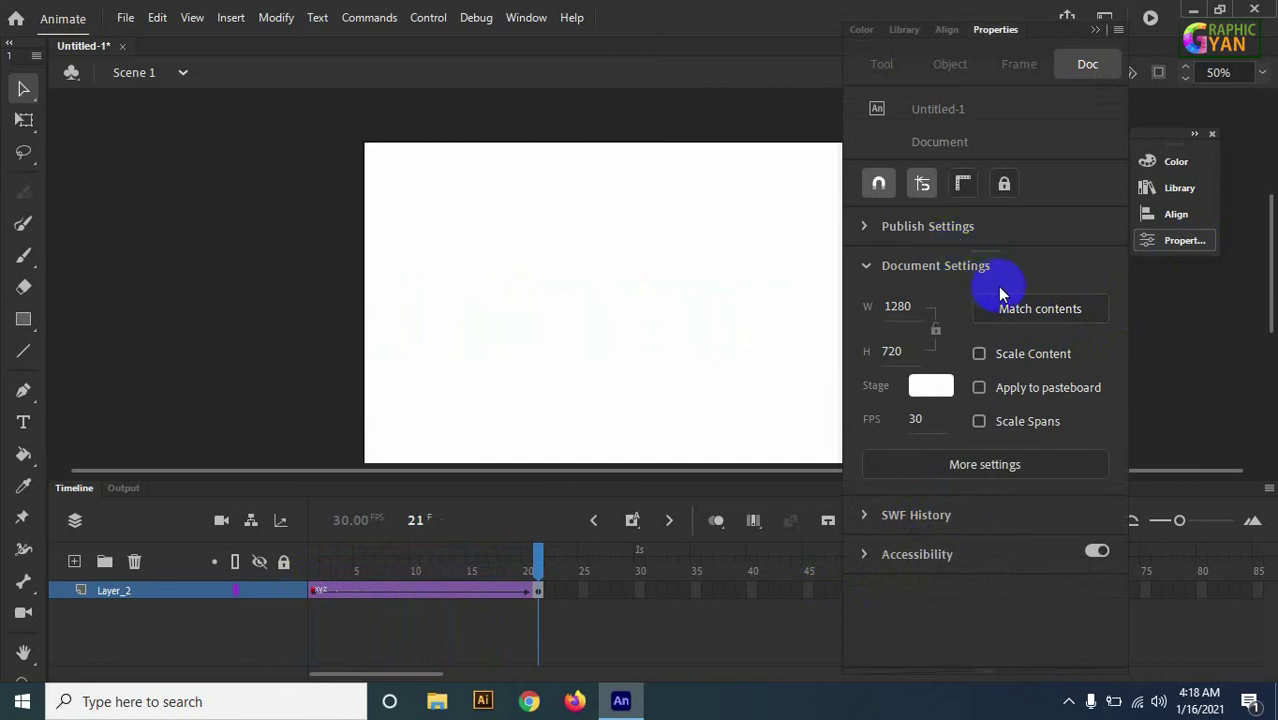
{"action": "left_click", "coordinate": [538, 594]}
{"action": "left_click", "coordinate": [1180, 242]}
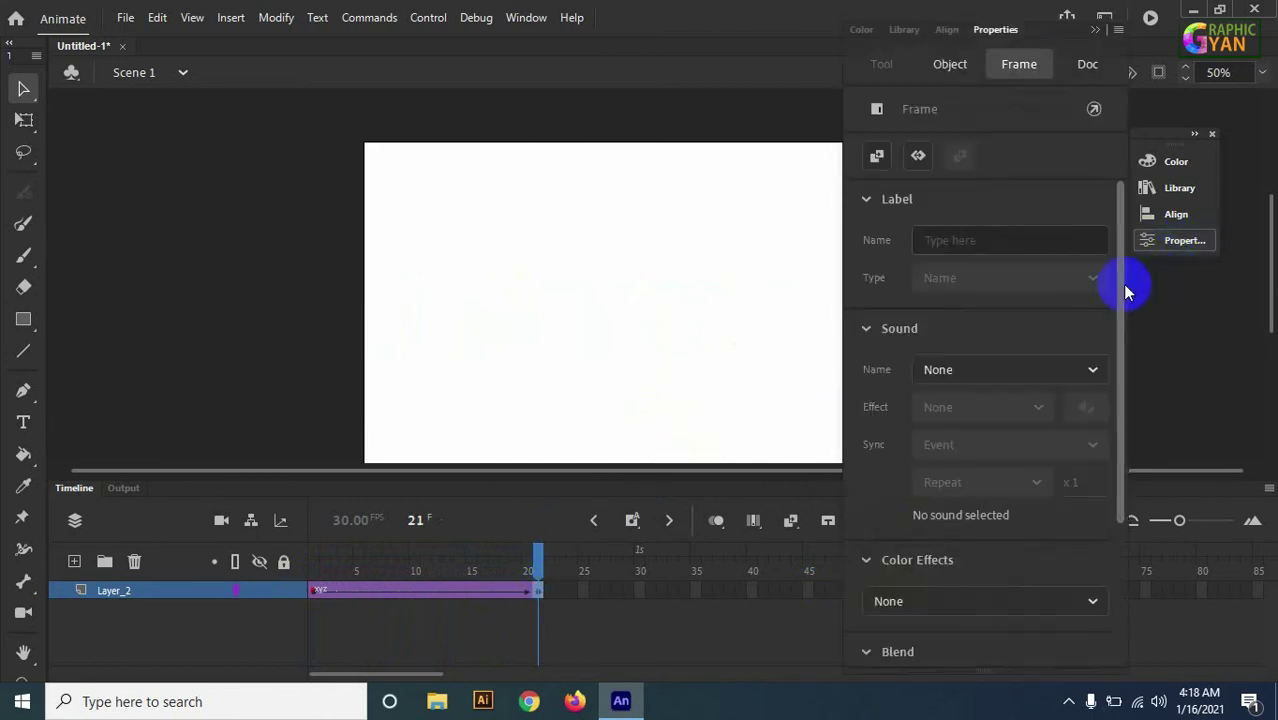
{"action": "left_click", "coordinate": [867, 331]}
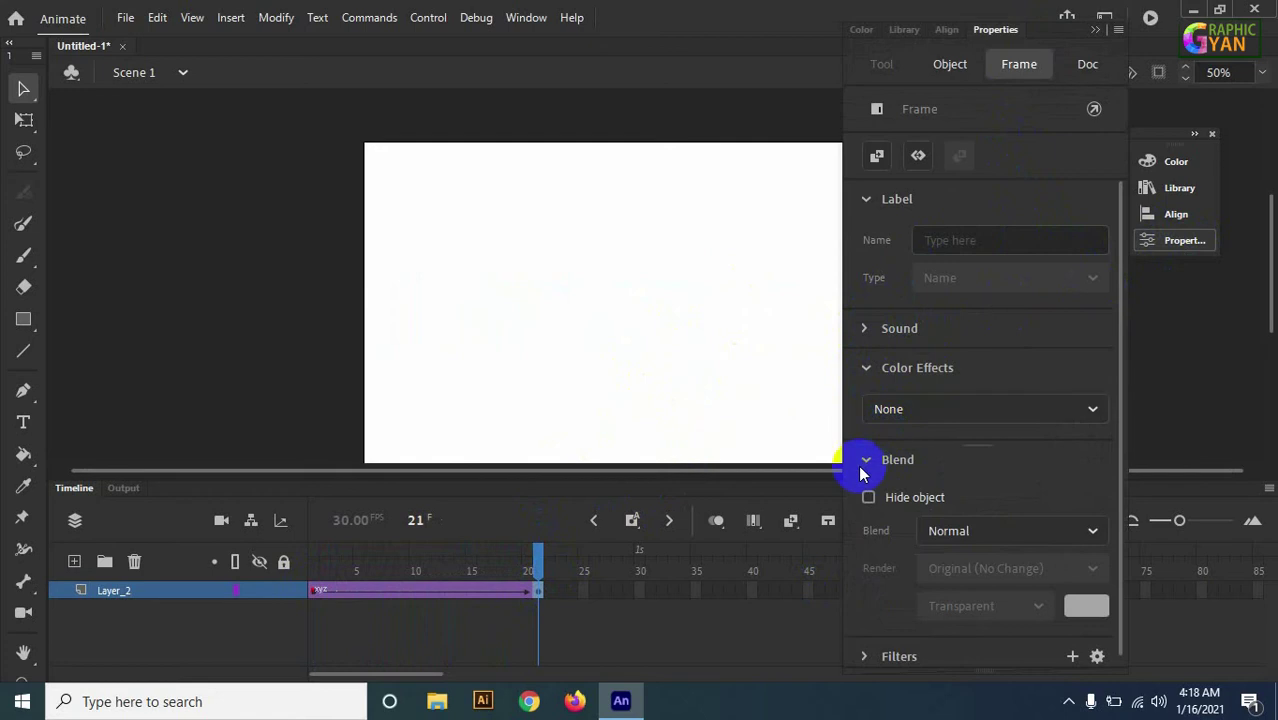
{"action": "left_click_drag", "start_coordinate": [1045, 31], "coordinate": [585, 82]}
{"action": "left_click", "coordinate": [925, 300]}
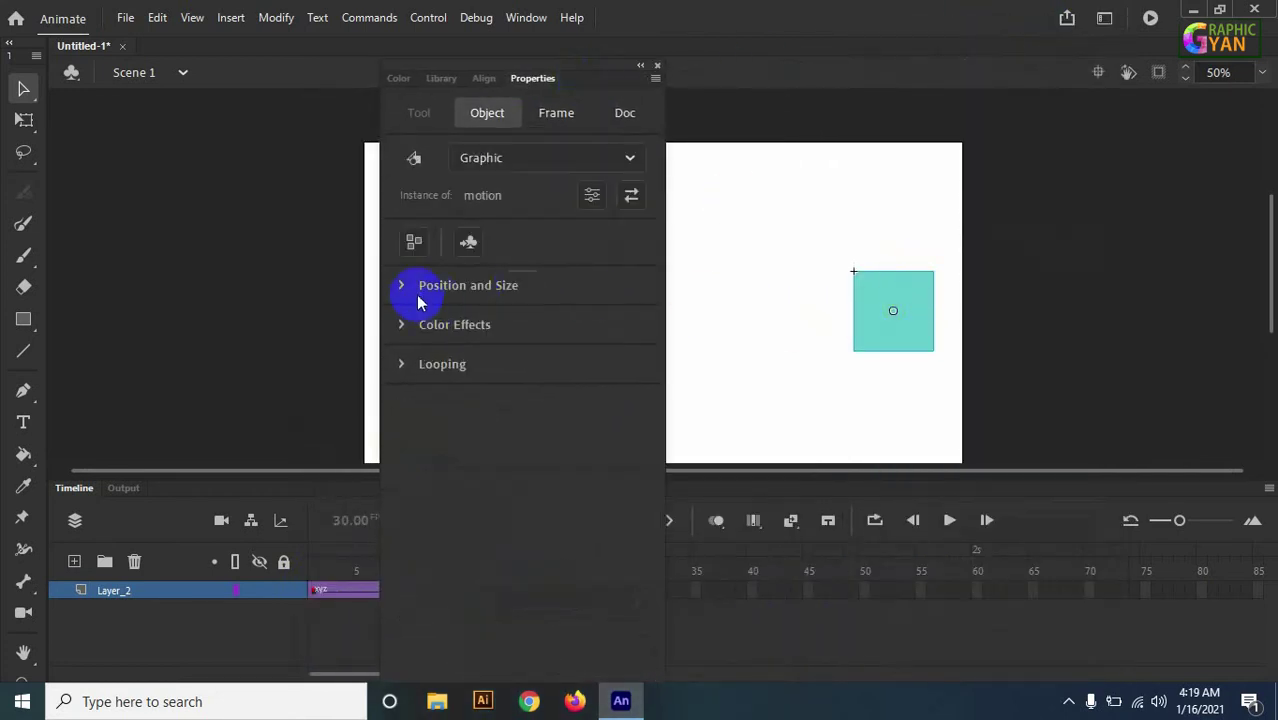
{"action": "left_click", "coordinate": [556, 115]}
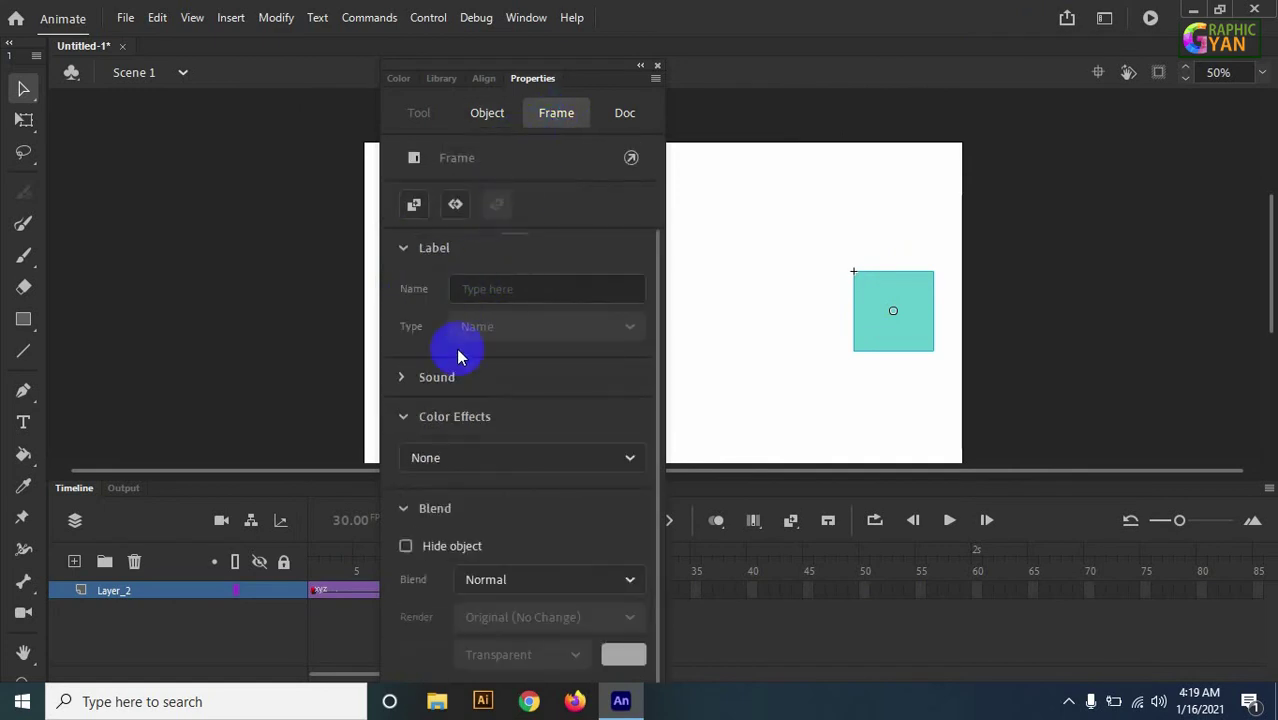
{"action": "left_click", "coordinate": [404, 256]}
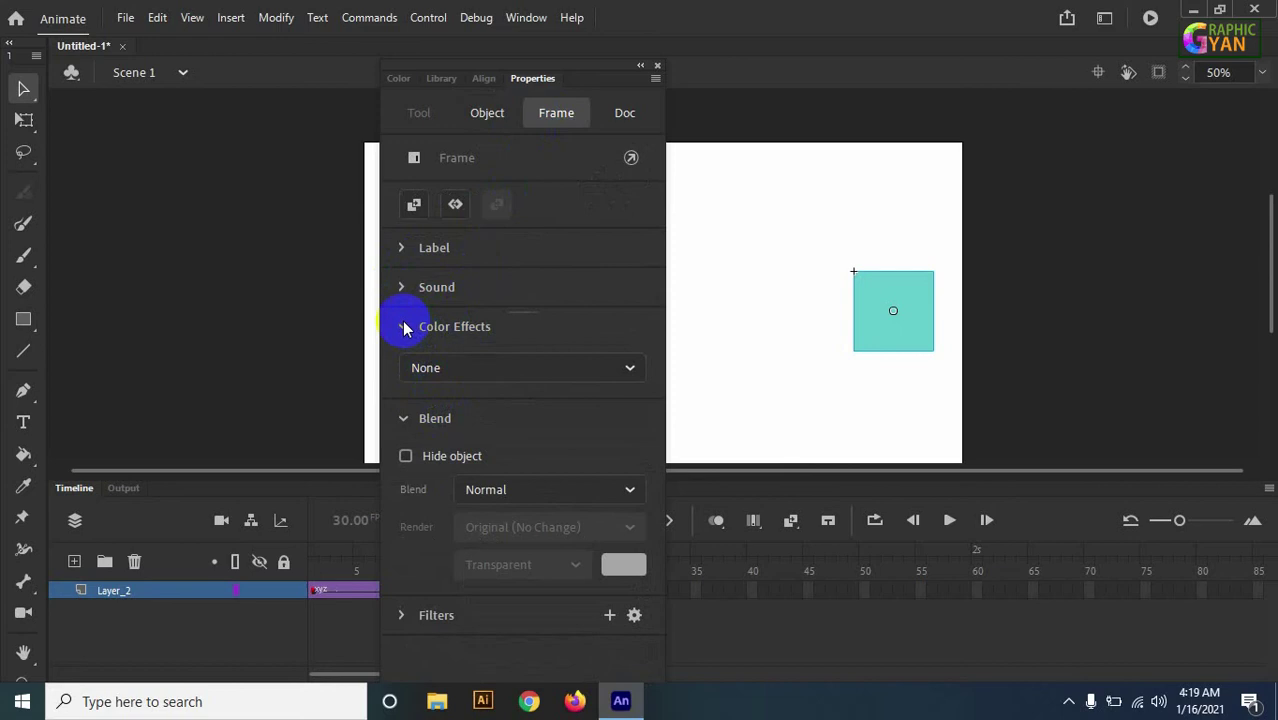
{"action": "left_click", "coordinate": [403, 365]}
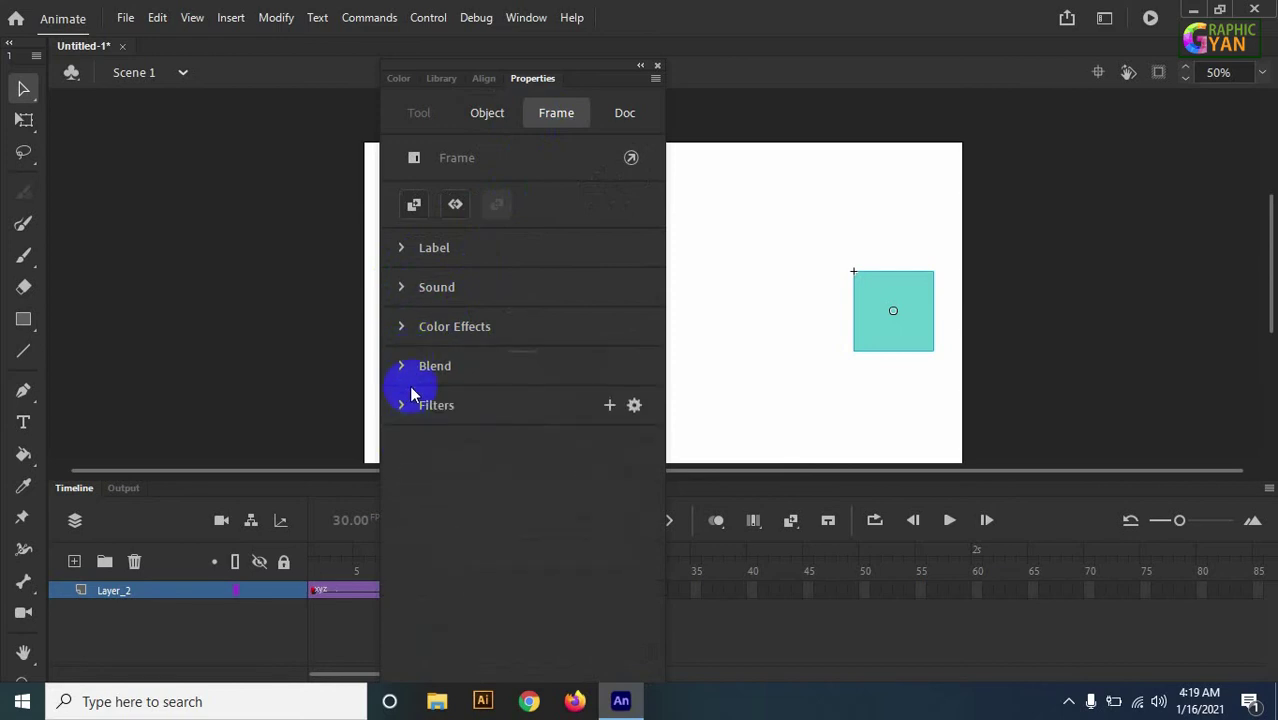
{"action": "left_click_drag", "start_coordinate": [598, 77], "coordinate": [1044, 105]}
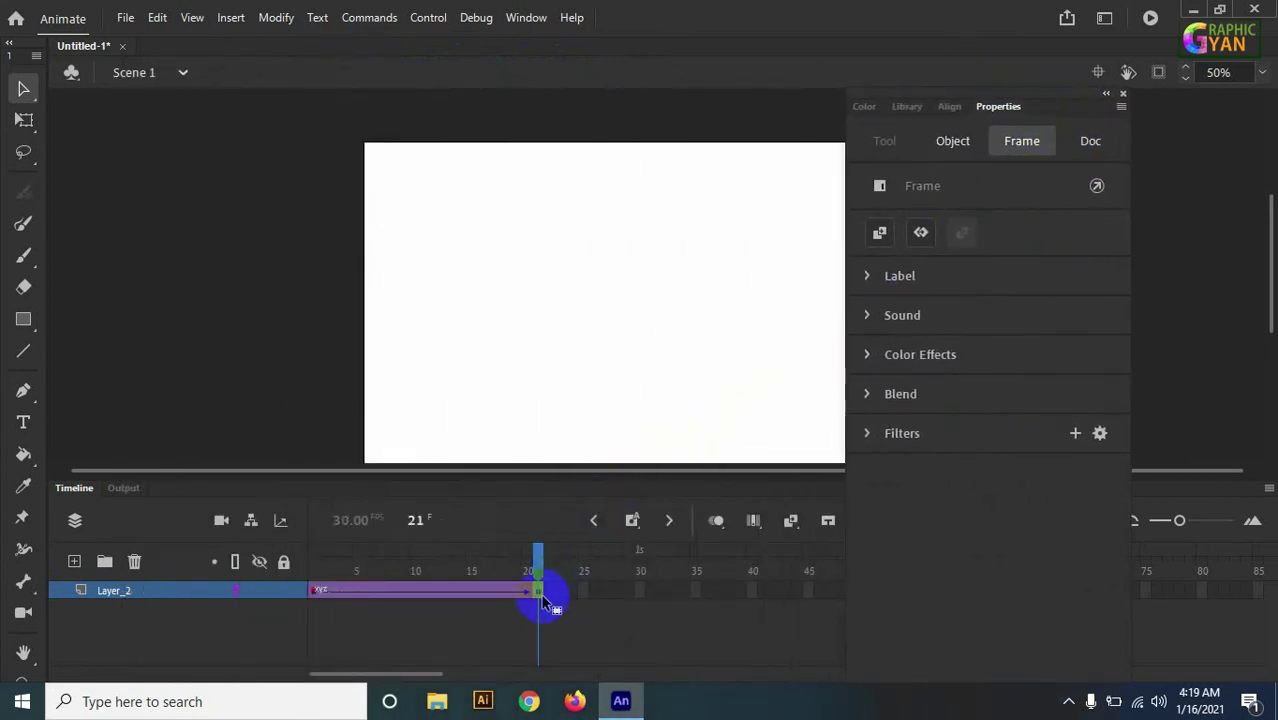
Split the tween with a keyframe at frame 16 by selecting the square there, and show its frame properties
{"action": "left_click", "coordinate": [481, 592]}
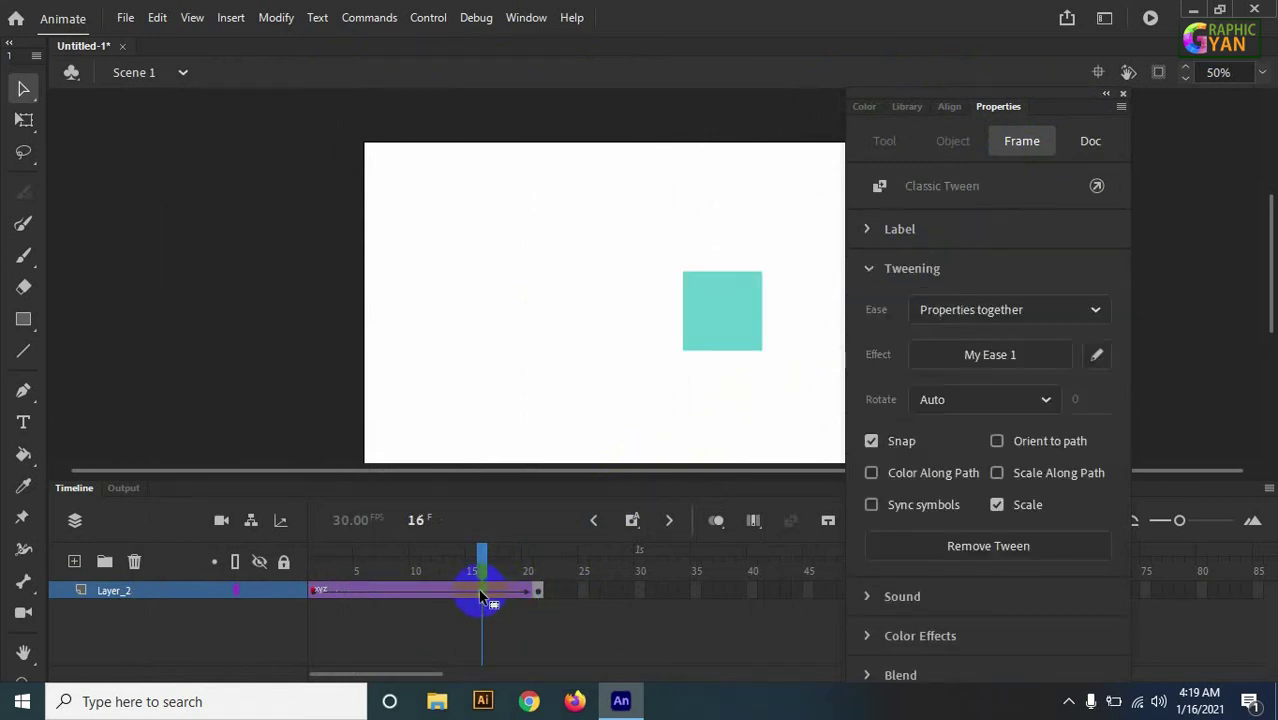
{"action": "left_click", "coordinate": [728, 350]}
{"action": "left_click", "coordinate": [1022, 140]}
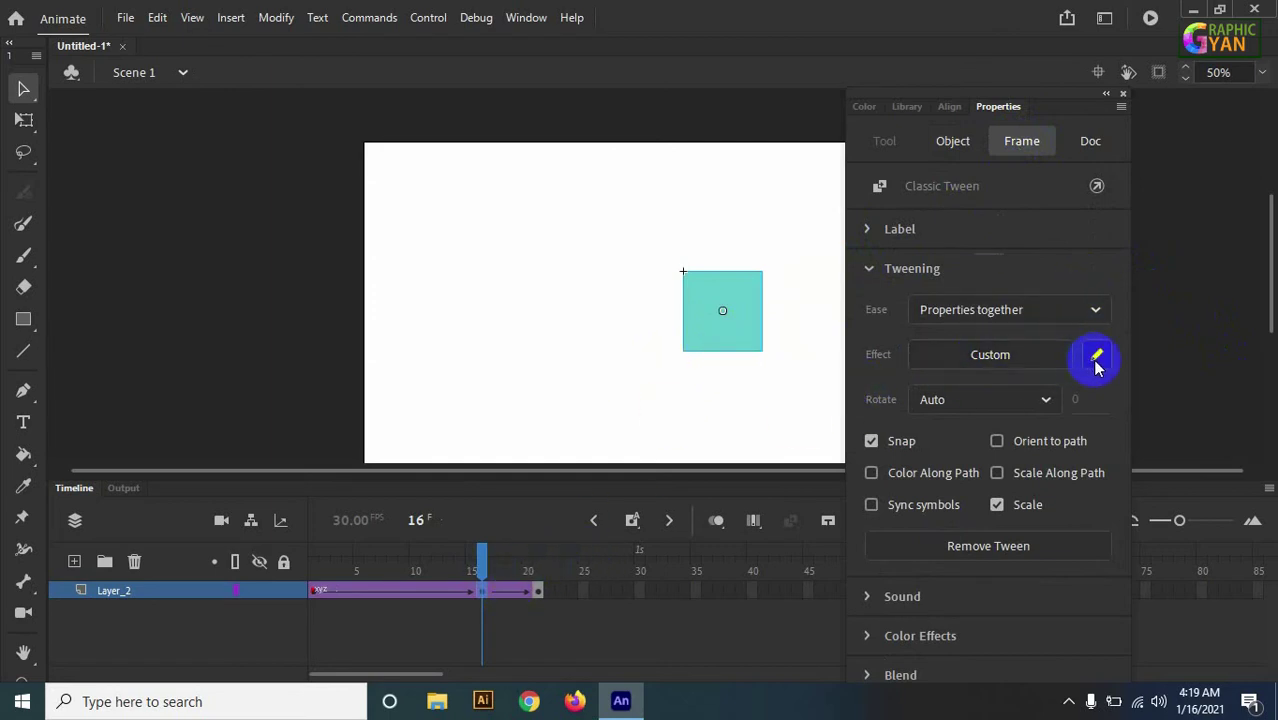
Compare the frame properties of the end keyframe at frame 21 with the tweening settings at frame 16
{"action": "left_click", "coordinate": [537, 595]}
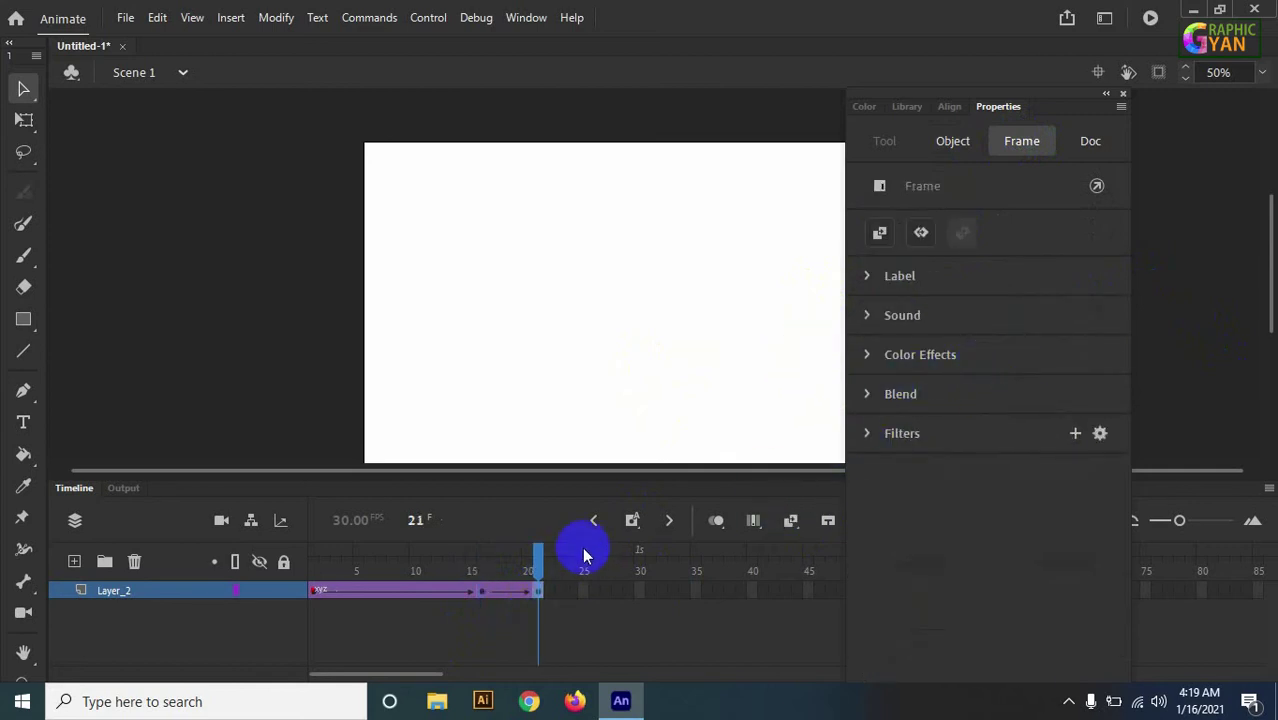
{"action": "left_click", "coordinate": [481, 592]}
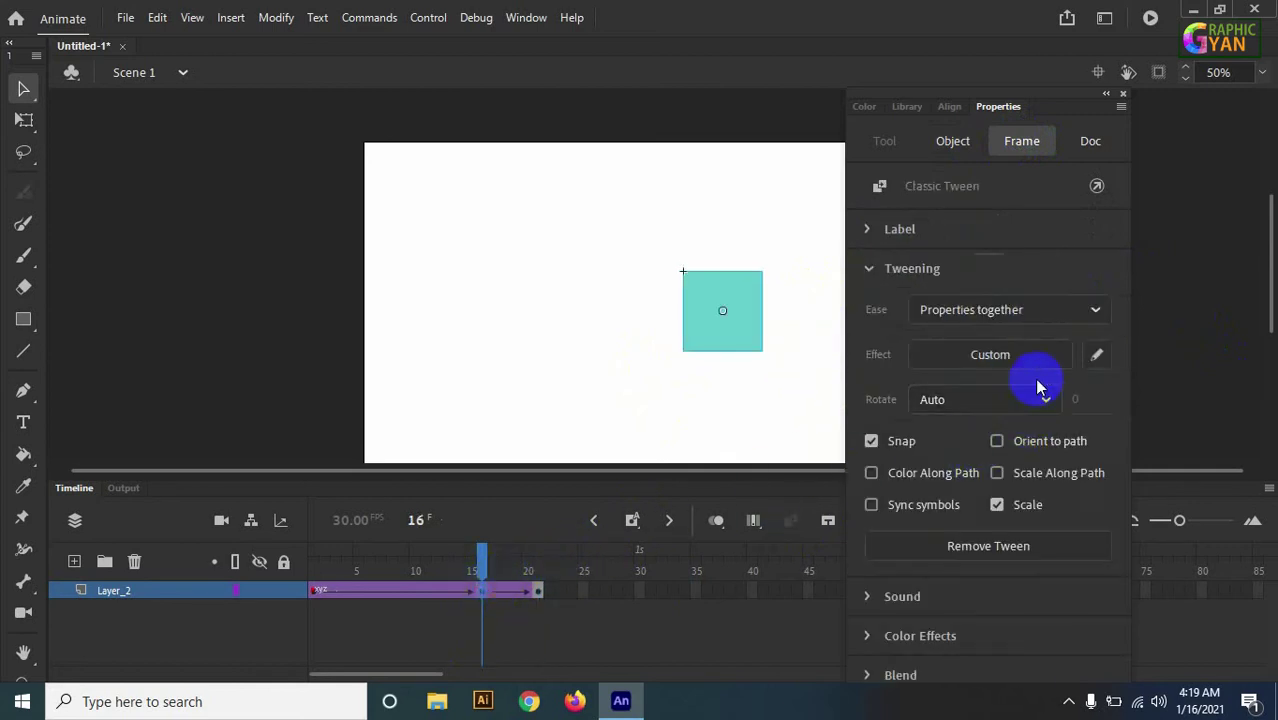
{"action": "left_click", "coordinate": [703, 343]}
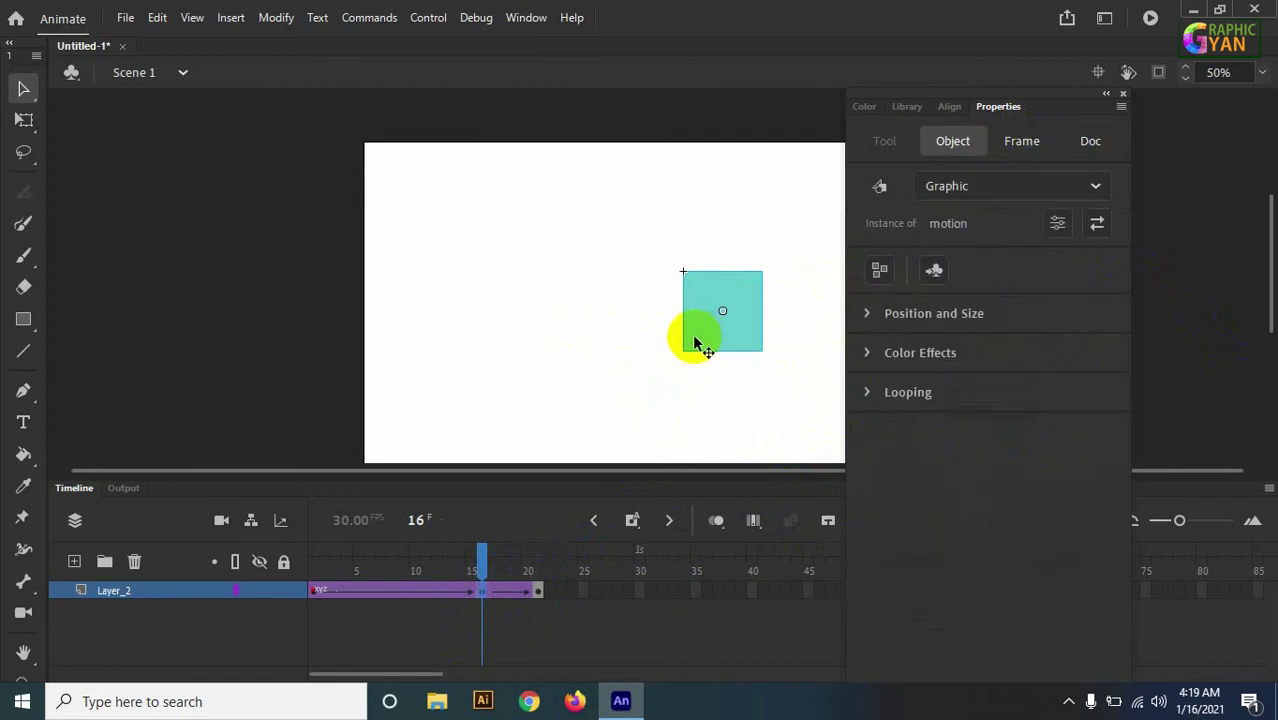
{"action": "left_click", "coordinate": [1023, 146]}
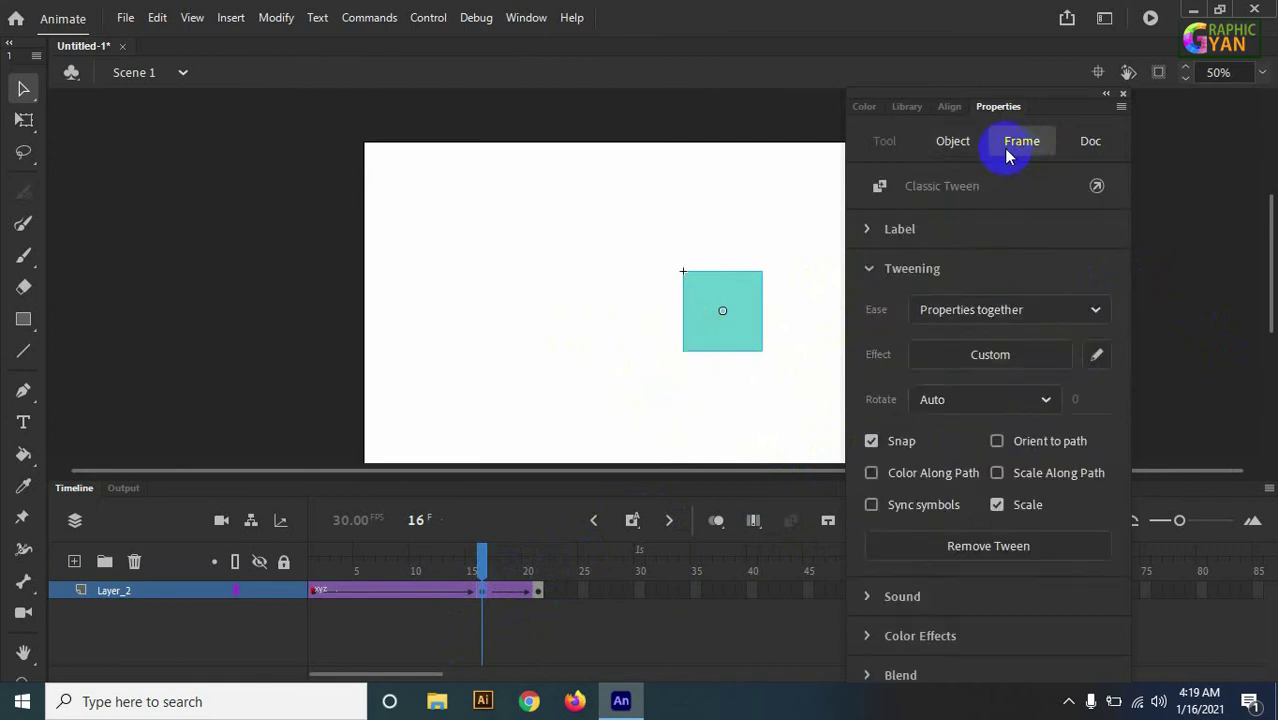
{"action": "left_click", "coordinate": [481, 588]}
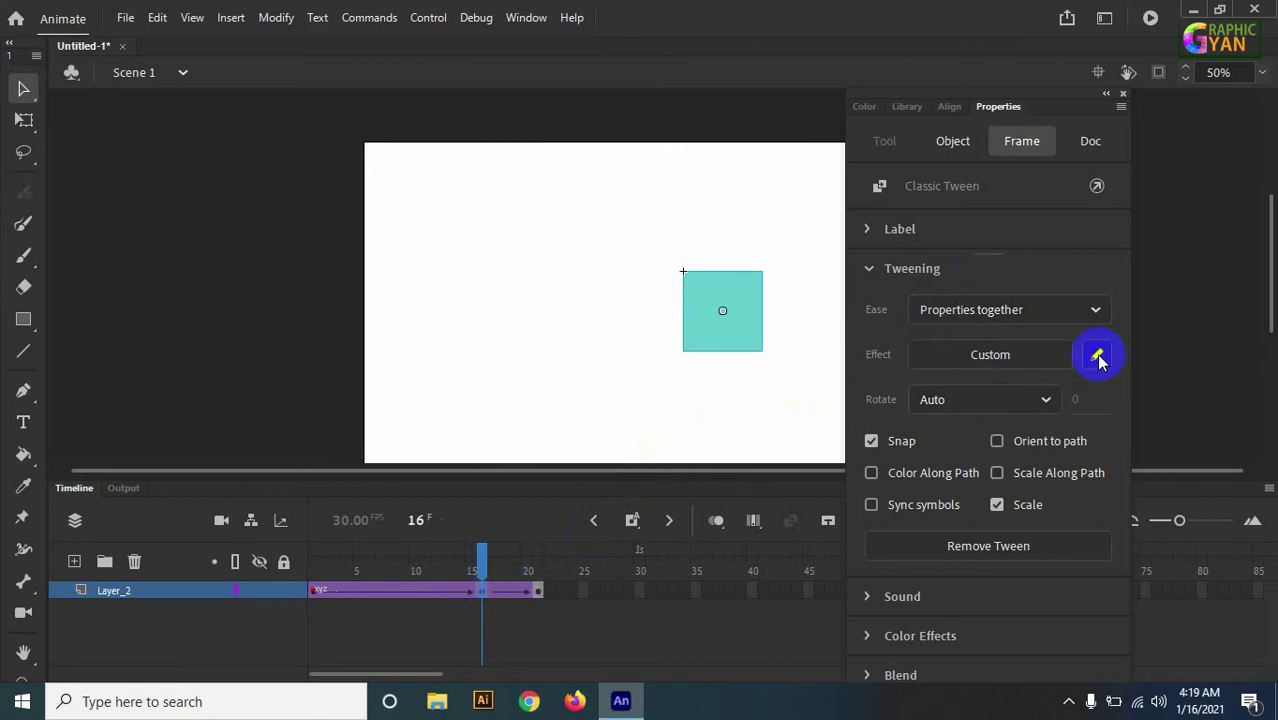
Browse the Ease Out presets among the ease effects for the tween starting at frame 16
{"action": "left_click", "coordinate": [1050, 360]}
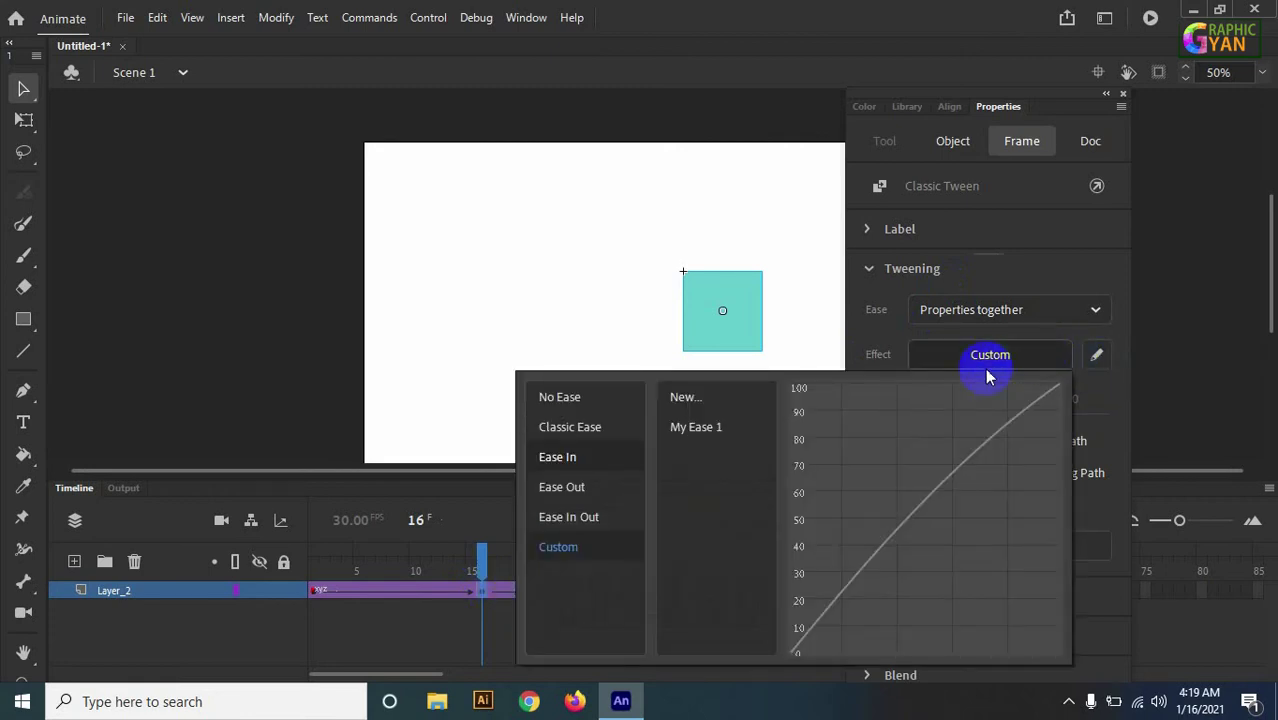
{"action": "left_click", "coordinate": [585, 488]}
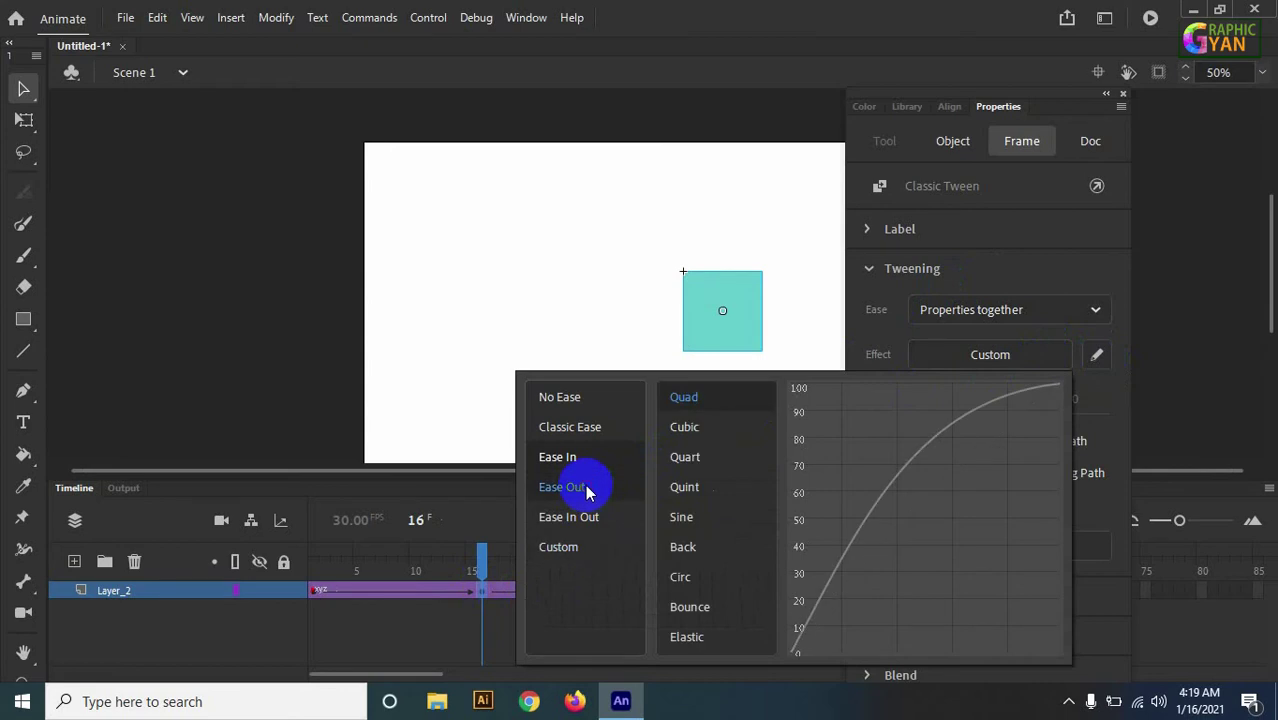
{"action": "left_click", "coordinate": [1200, 382]}
Move the Properties panel clear of the stage, play the animation from the first frame, and bring the panel back over the stage
{"action": "left_click_drag", "start_coordinate": [482, 567], "coordinate": [419, 593]}
{"action": "left_click", "coordinate": [1000, 107]}
{"action": "left_click_drag", "start_coordinate": [997, 95], "coordinate": [191, 77]}
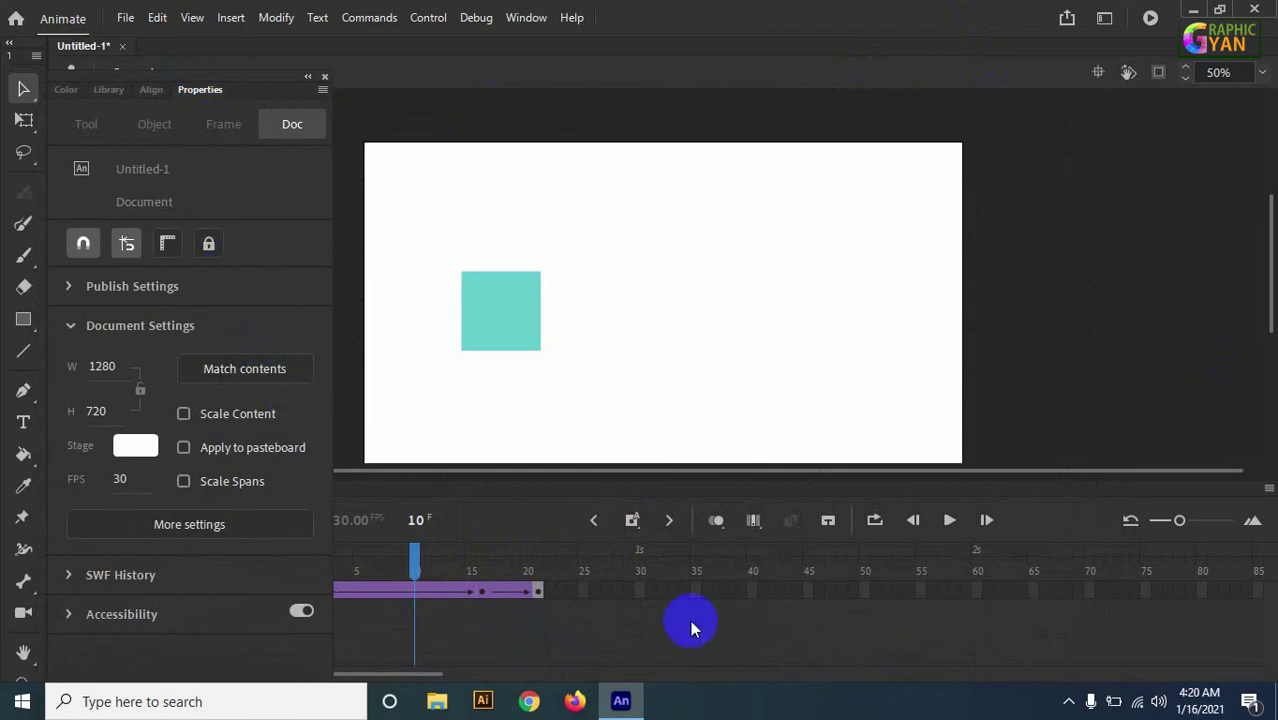
{"action": "left_click_drag", "start_coordinate": [414, 555], "coordinate": [214, 557]}
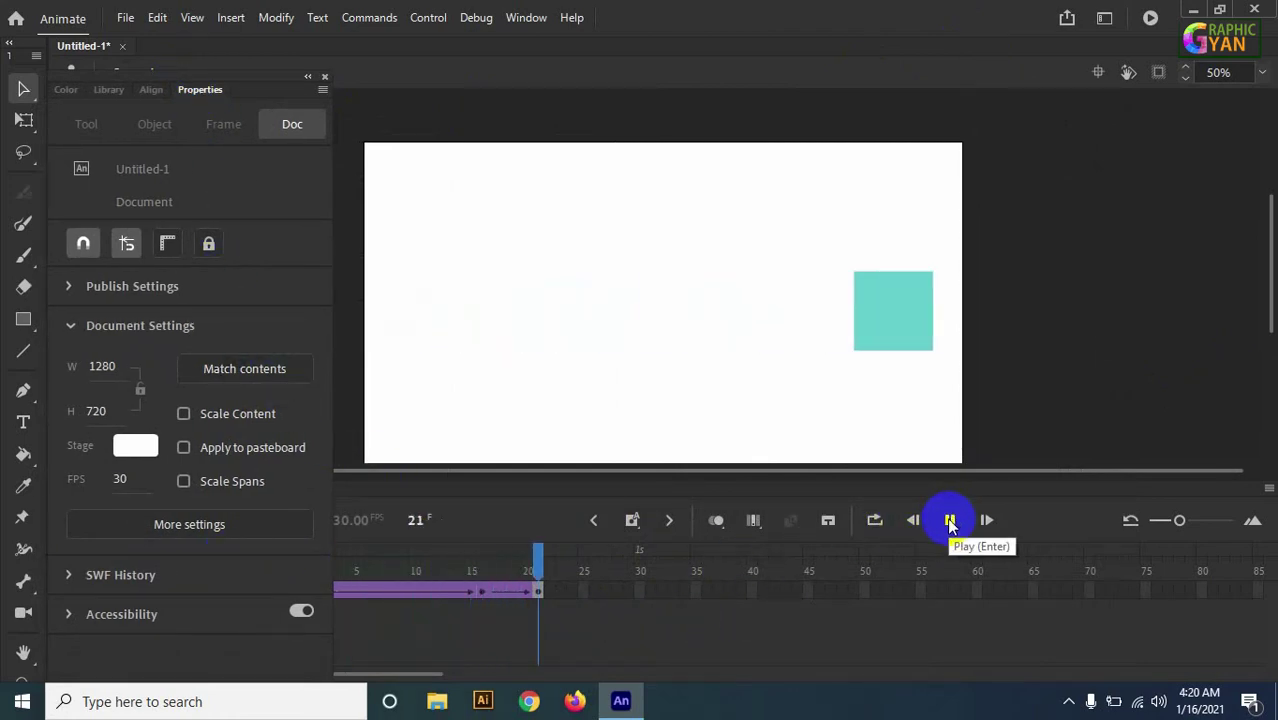
{"action": "left_click_drag", "start_coordinate": [271, 80], "coordinate": [807, 66]}
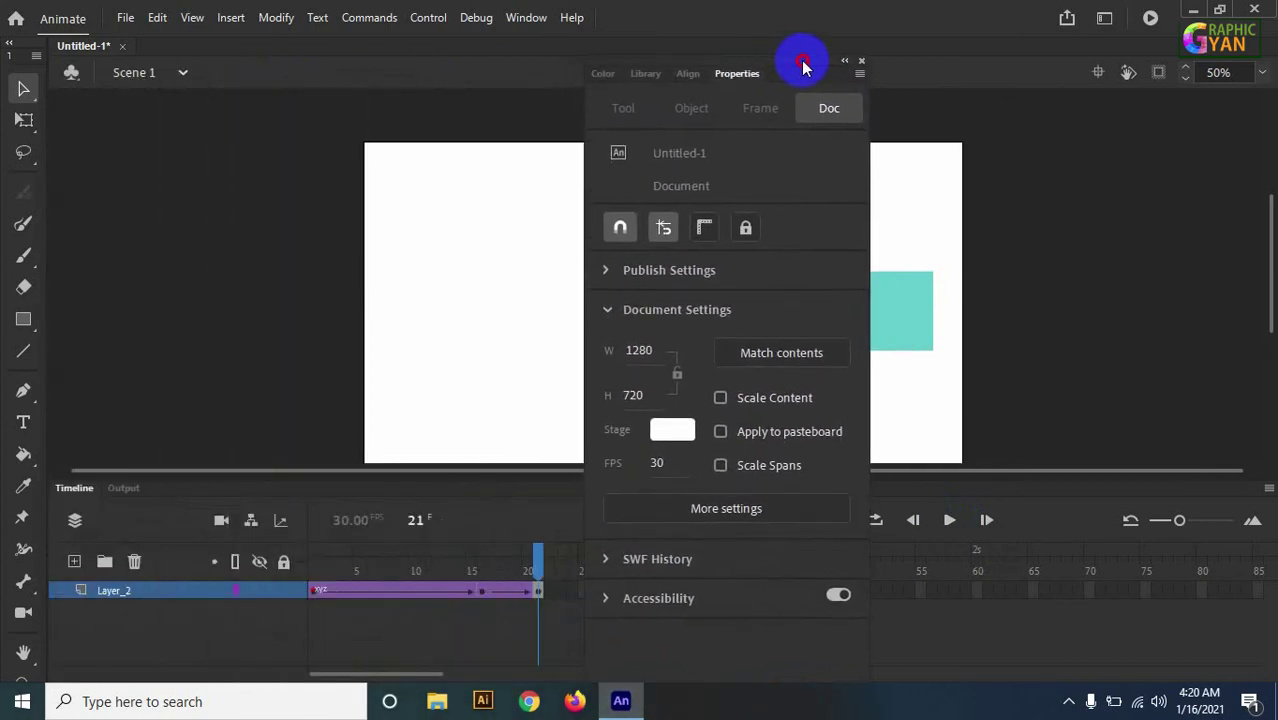
{"action": "left_click", "coordinate": [619, 319]}
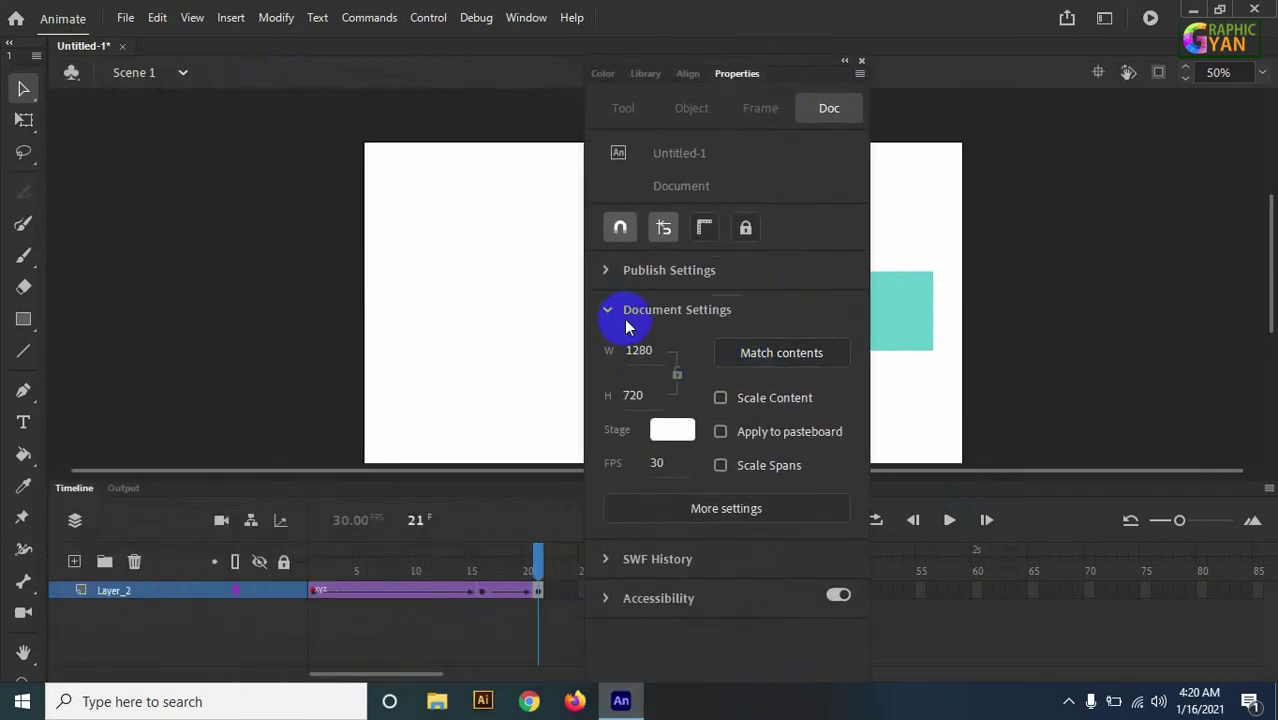
Show the frame properties of the tween starting at frame 16 and review its Rotate options
{"action": "left_click", "coordinate": [898, 323]}
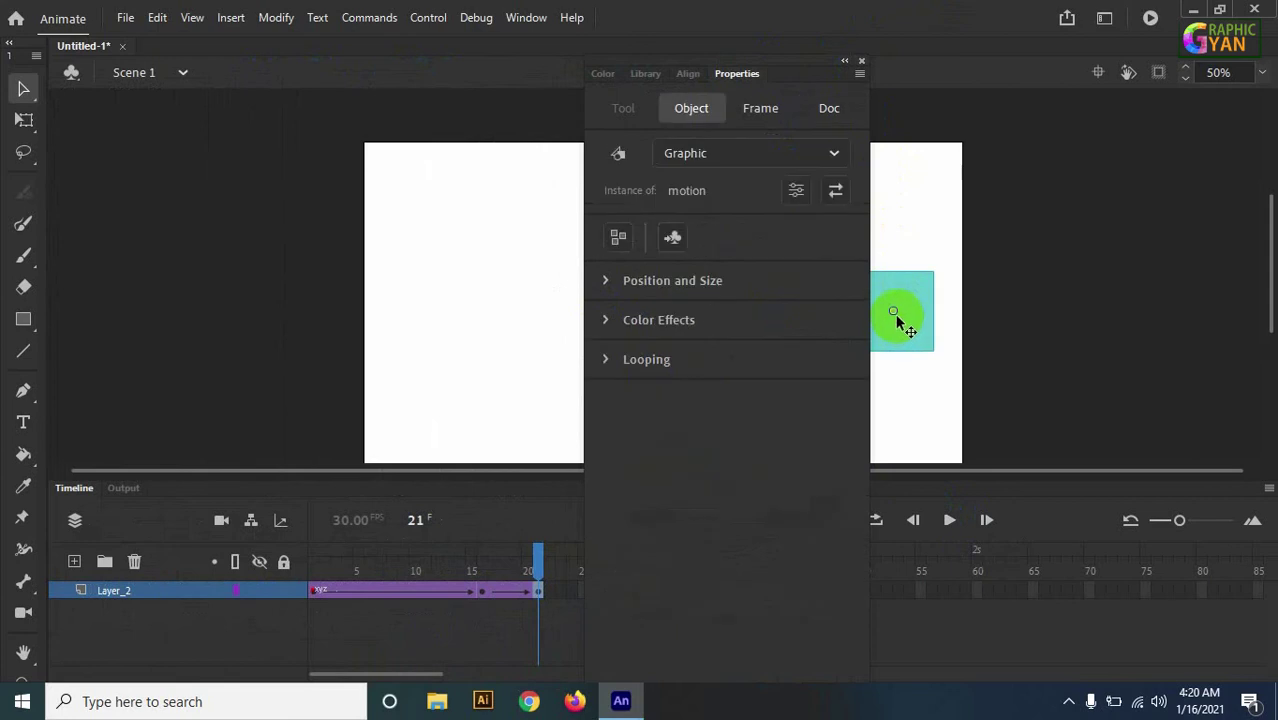
{"action": "left_click", "coordinate": [763, 114]}
{"action": "left_click", "coordinate": [513, 591]}
{"action": "left_click", "coordinate": [487, 594]}
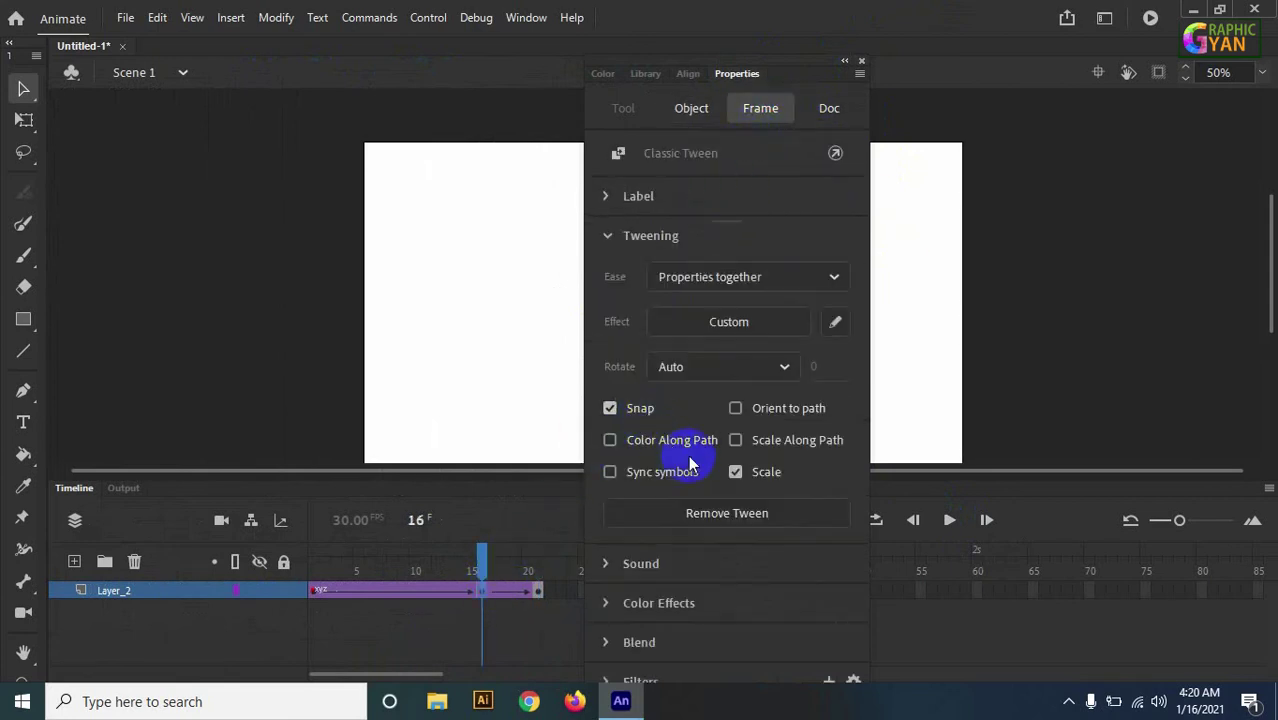
{"action": "left_click", "coordinate": [705, 368]}
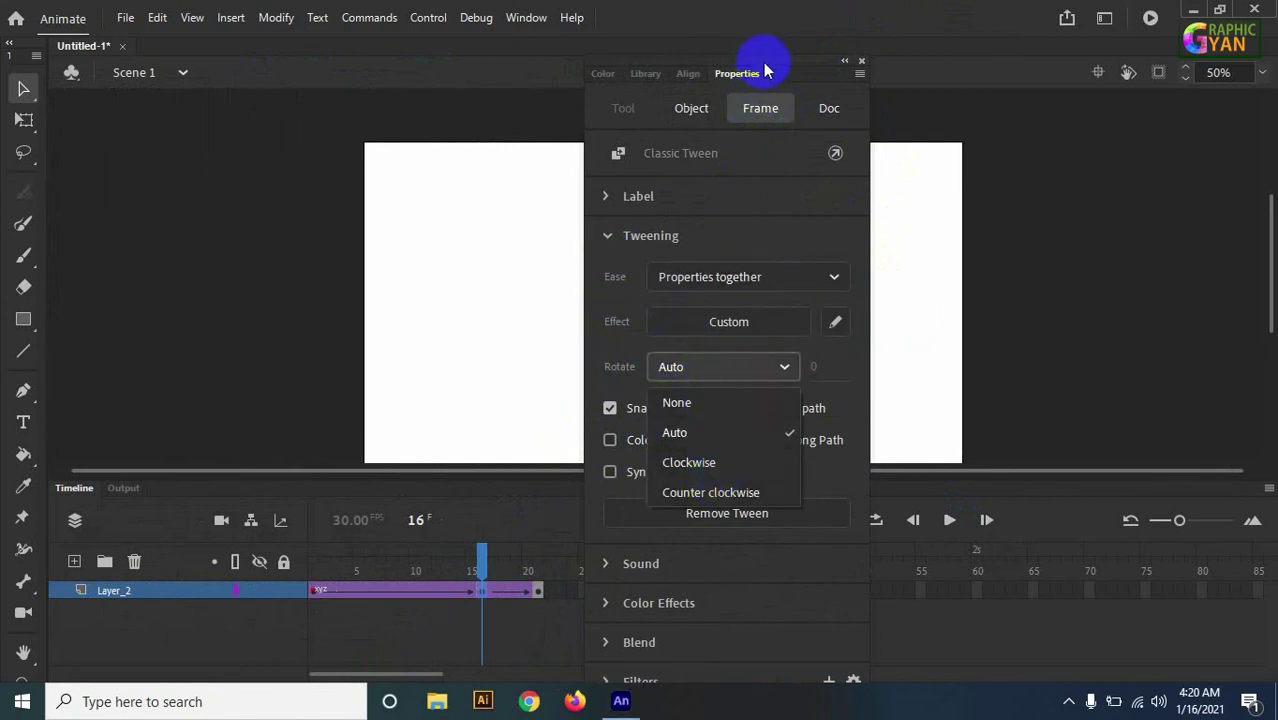
{"action": "left_click", "coordinate": [700, 63]}
Move the Properties panel off the square and set the rotation of the tween starting at frame 1 to Clockwise
{"action": "left_click_drag", "start_coordinate": [758, 62], "coordinate": [1082, 86]}
{"action": "left_click_drag", "start_coordinate": [481, 559], "coordinate": [271, 593]}
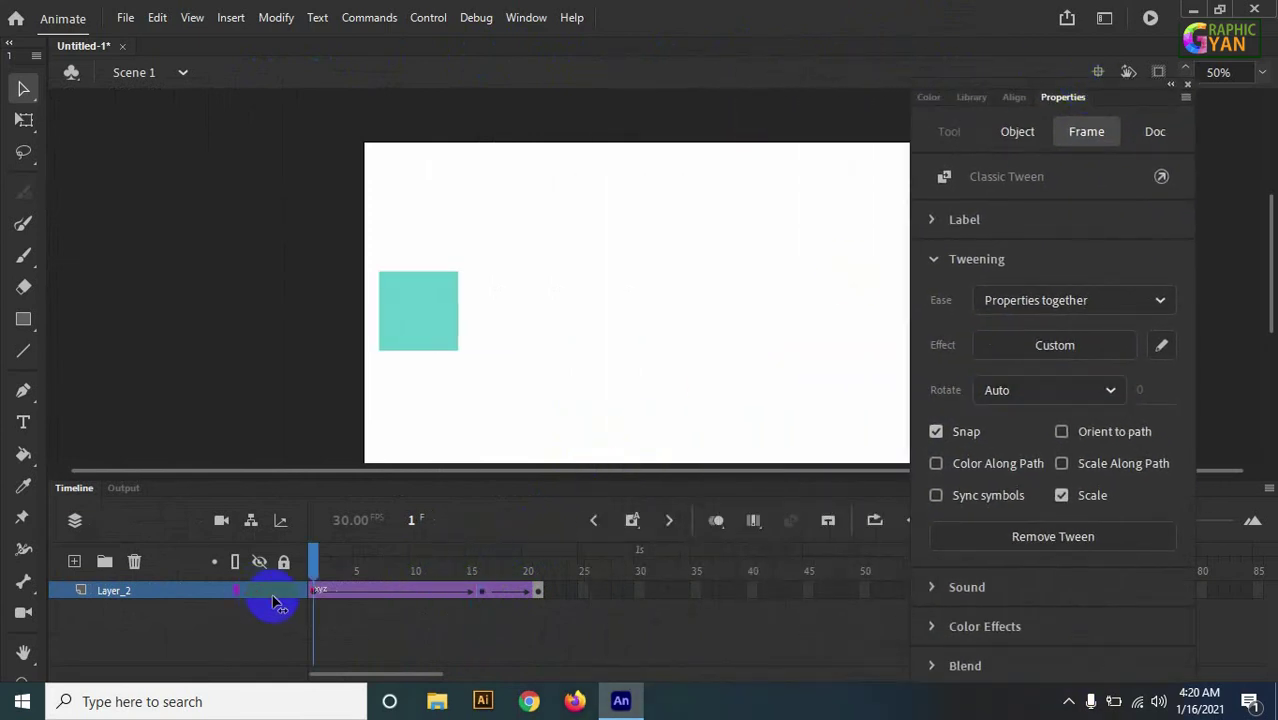
{"action": "left_click", "coordinate": [318, 590]}
{"action": "left_click", "coordinate": [428, 345]}
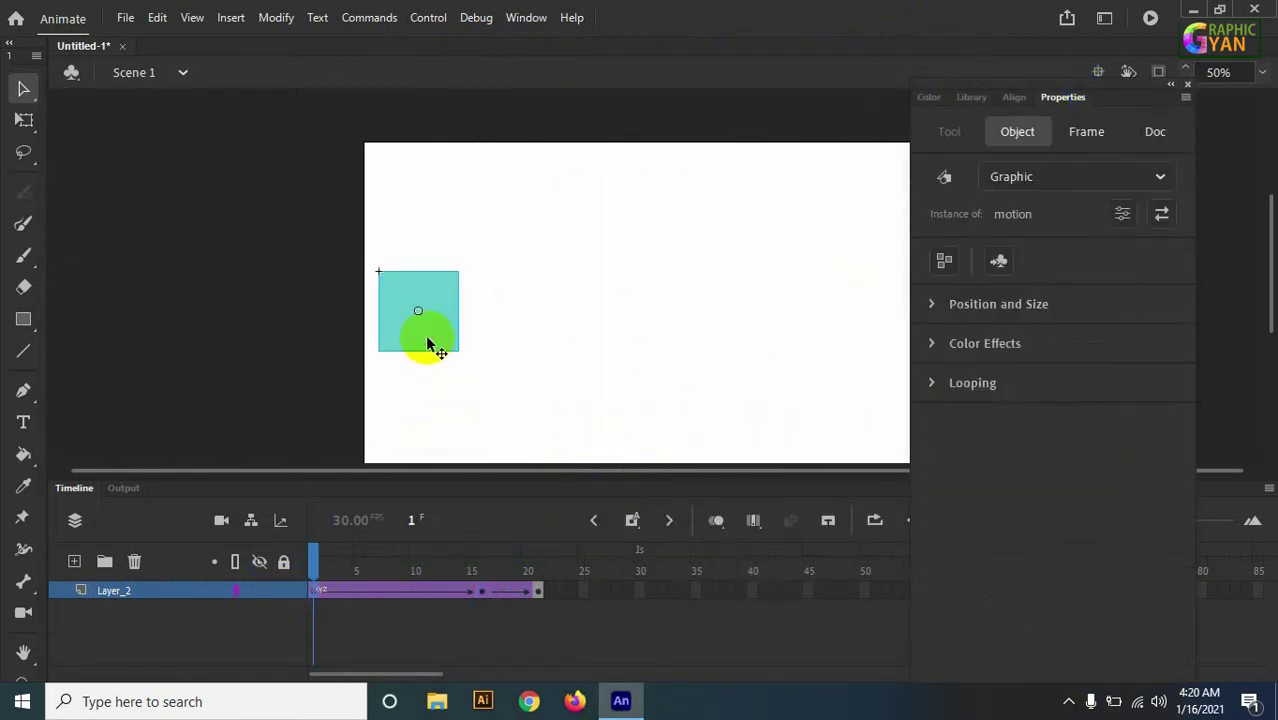
{"action": "left_click", "coordinate": [1084, 134]}
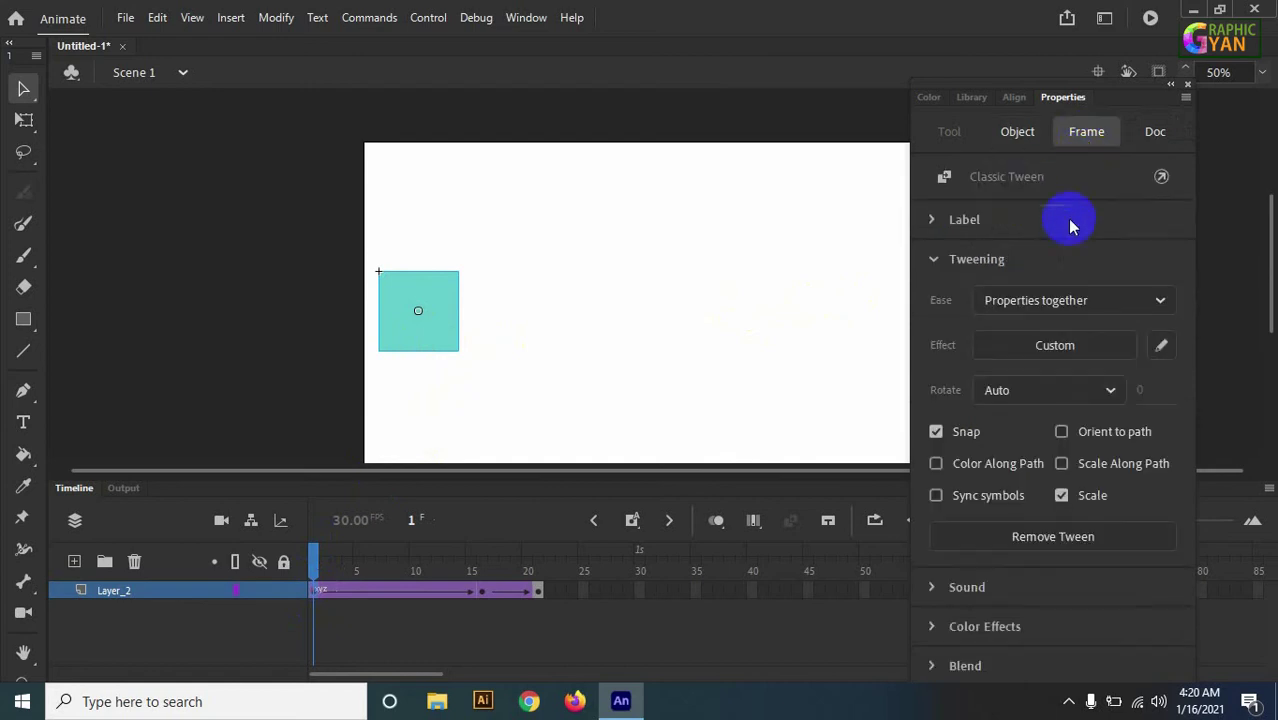
{"action": "left_click", "coordinate": [1068, 392]}
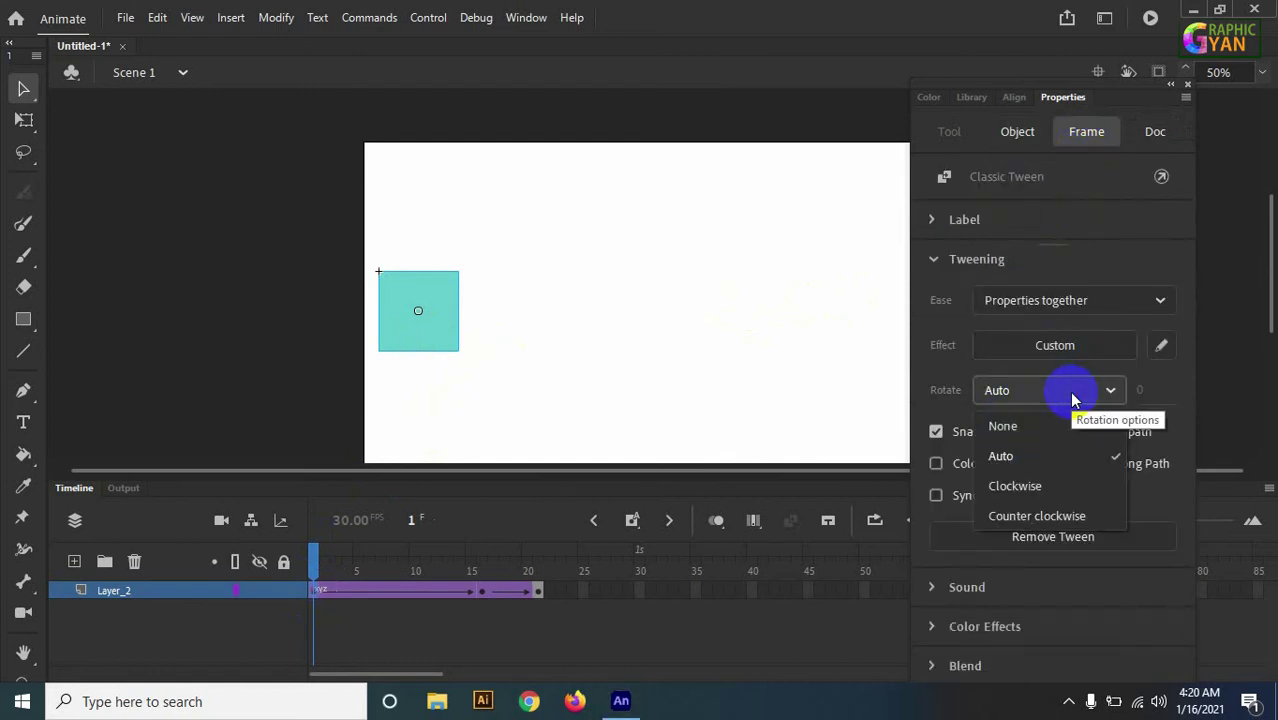
{"action": "left_click", "coordinate": [1048, 490]}
Preview the rotation from the first frame, and adjust the number of clockwise rotations for that frame's tween
{"action": "left_click_drag", "start_coordinate": [314, 566], "coordinate": [285, 563]}
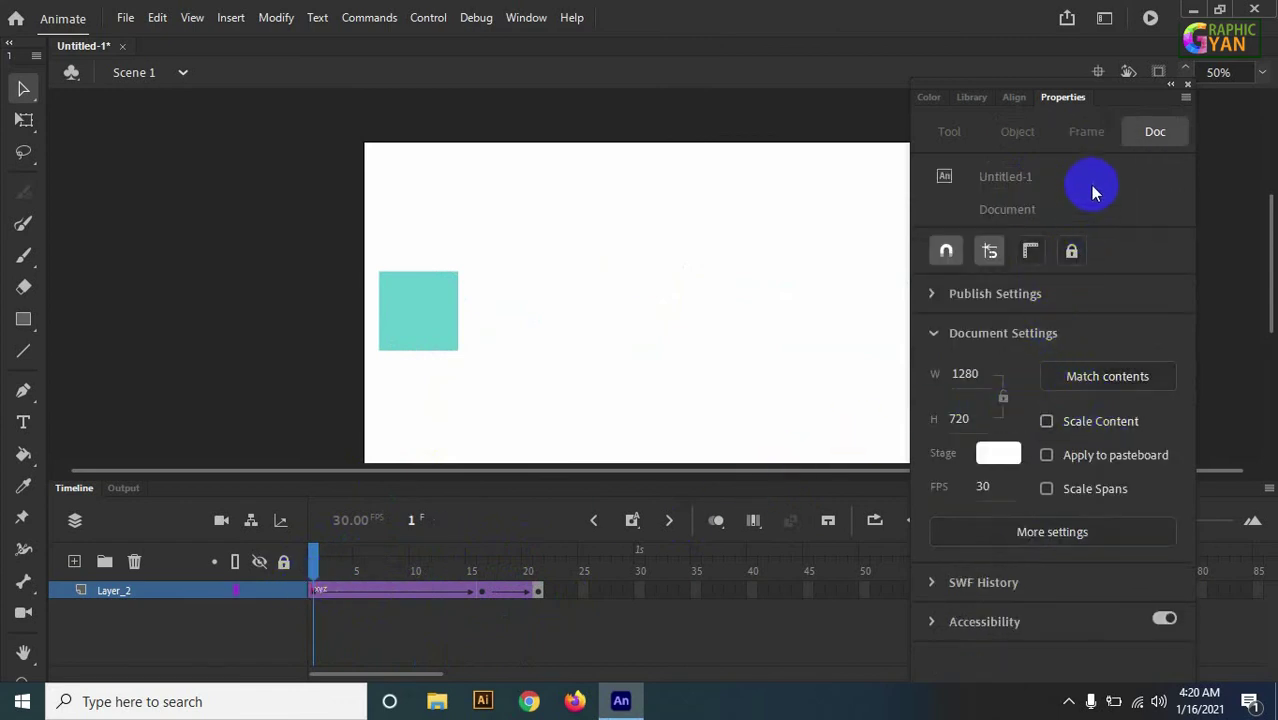
{"action": "left_click", "coordinate": [432, 313]}
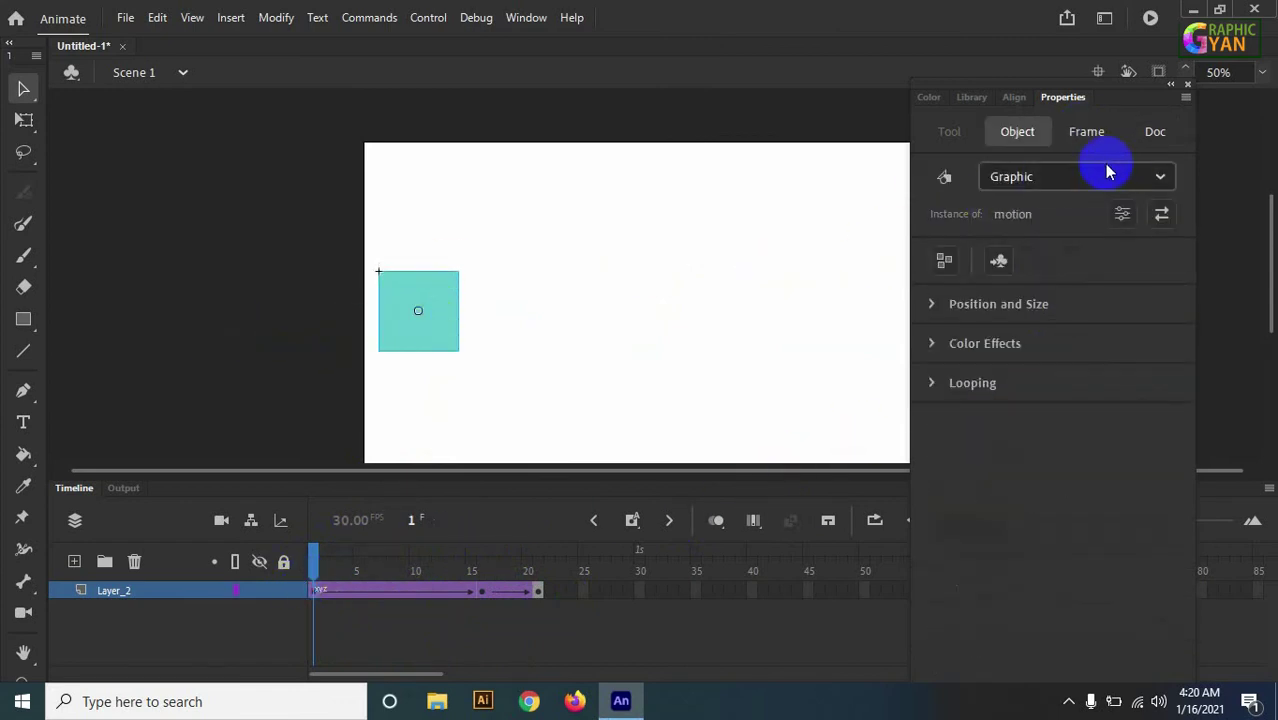
{"action": "left_click", "coordinate": [1088, 134]}
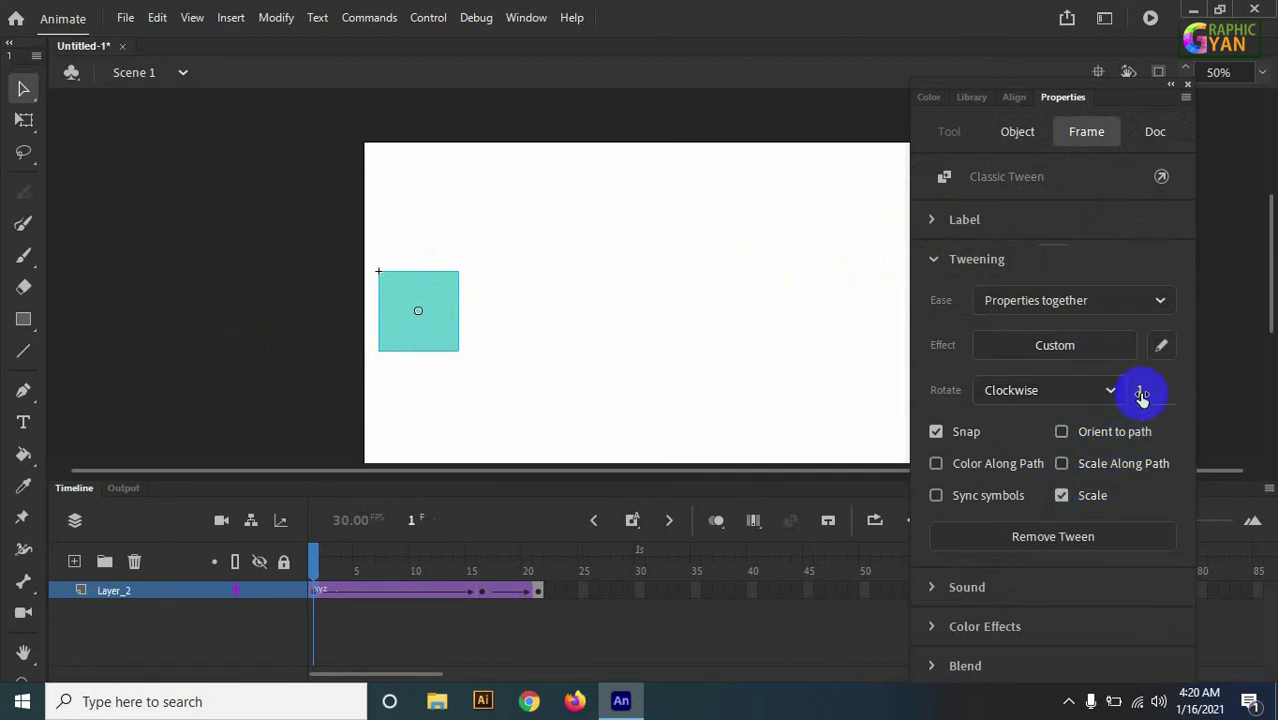
{"action": "left_click_drag", "start_coordinate": [1139, 396], "coordinate": [1152, 396]}
Collapse the tweening settings and check which sounds are available in the first frame's Sound properties
{"action": "left_click", "coordinate": [933, 261]}
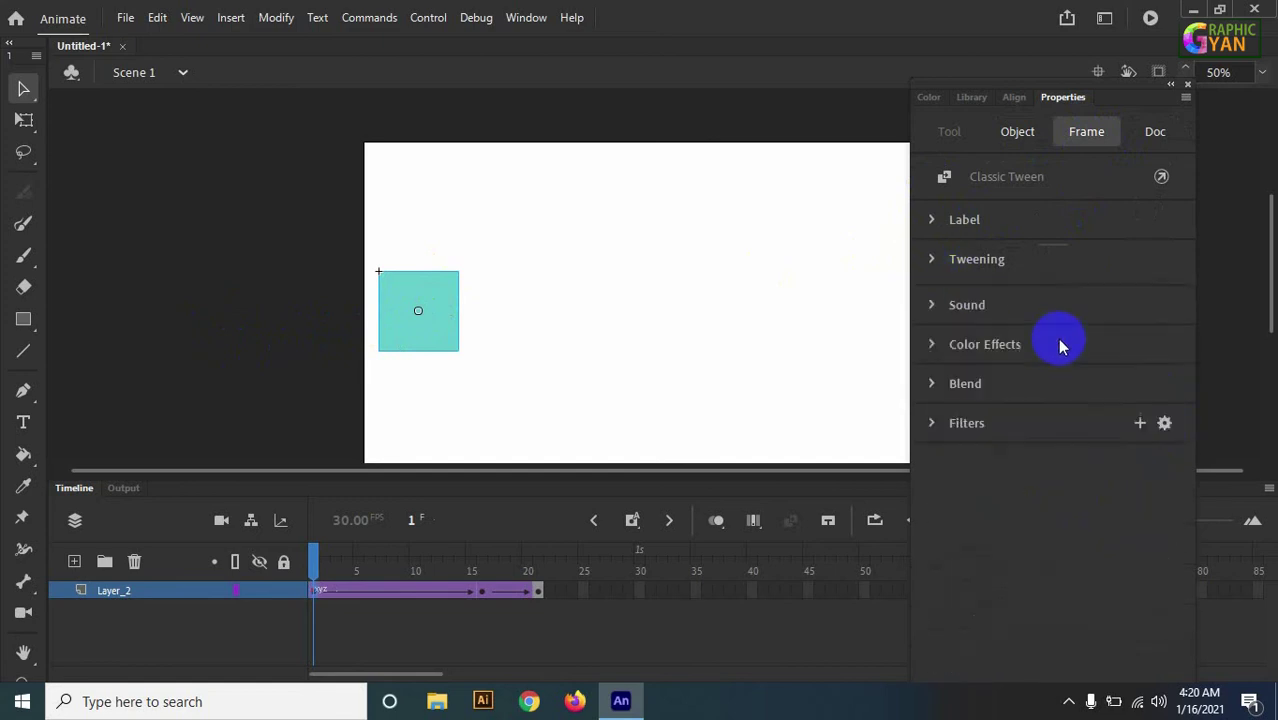
{"action": "left_click", "coordinate": [935, 302]}
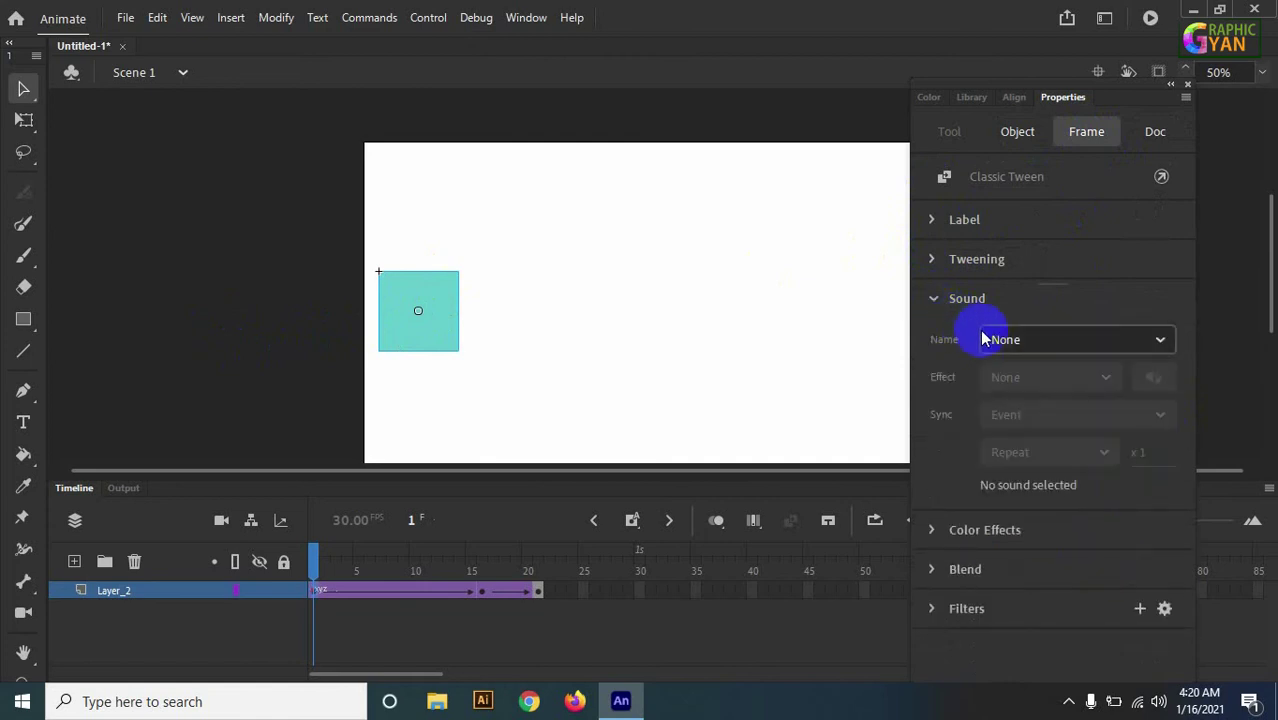
{"action": "left_click", "coordinate": [1084, 340]}
{"action": "left_click", "coordinate": [1085, 342]}
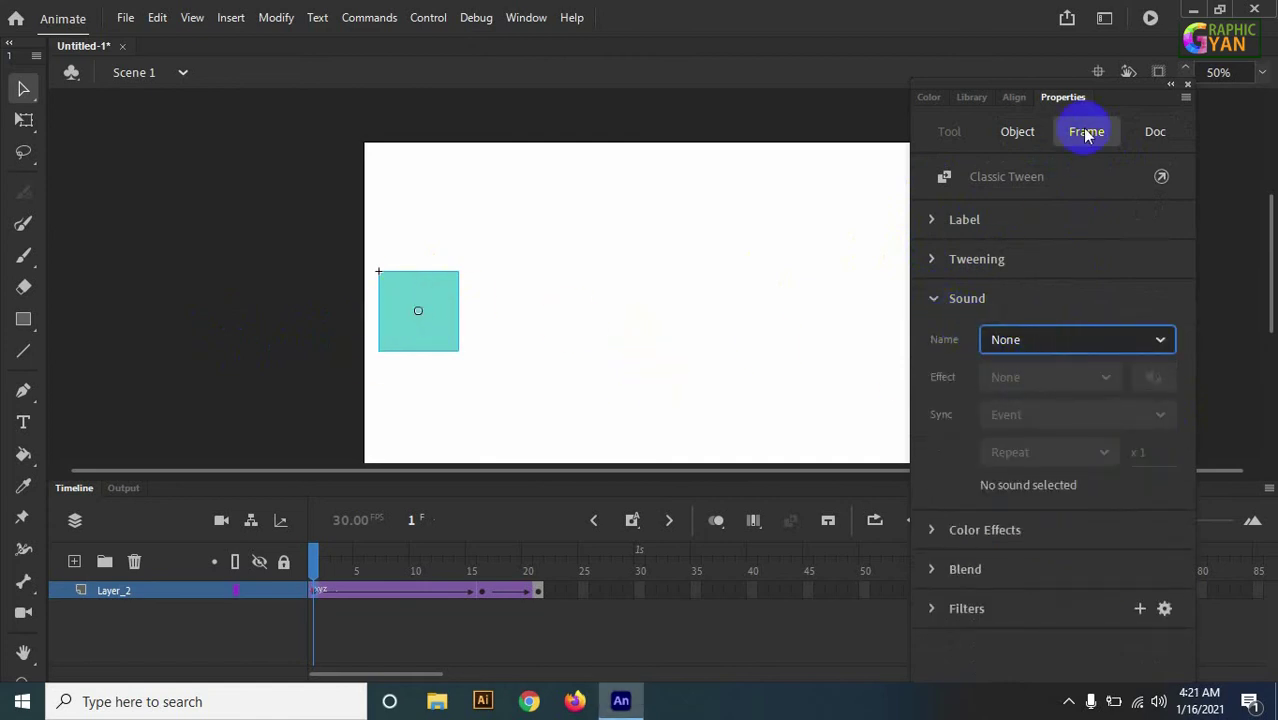
Try to add Hello-SoundBible.com-218208532.wav from the Downloads folder in File Explorer directly to Layer_2
{"action": "left_click", "coordinate": [1170, 85]}
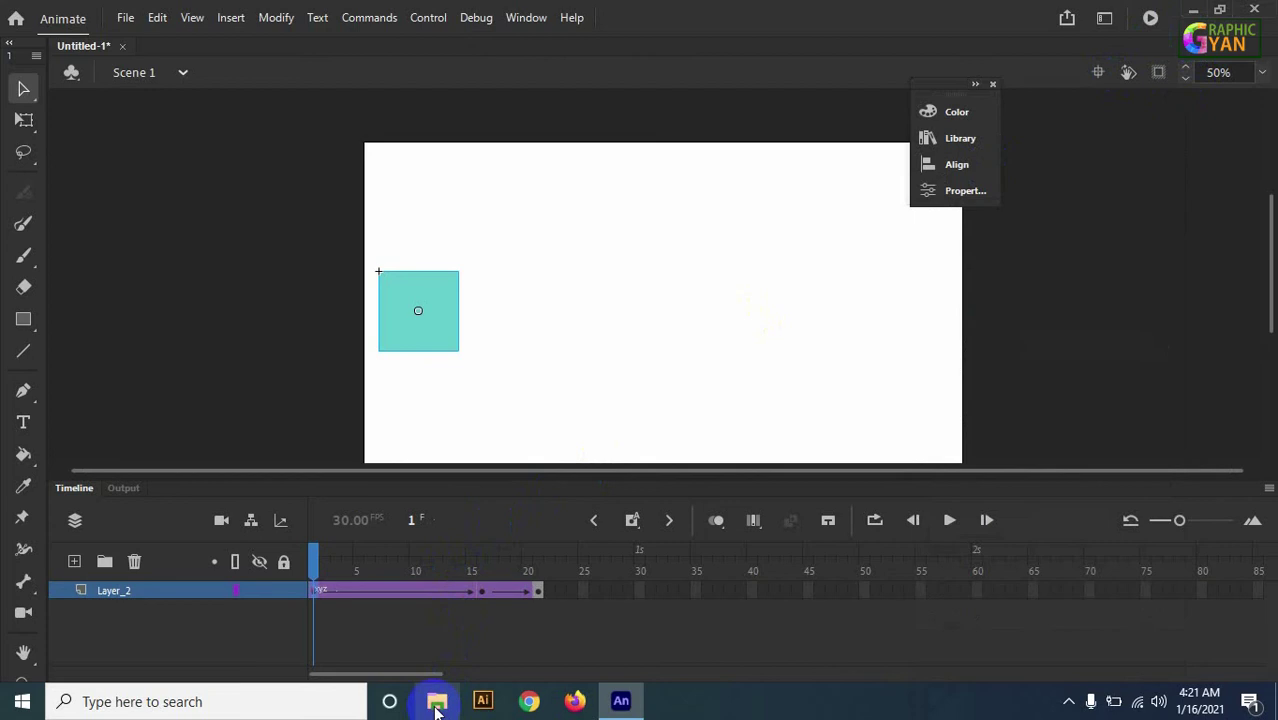
{"action": "left_click", "coordinate": [436, 703]}
{"action": "left_click", "coordinate": [475, 280]}
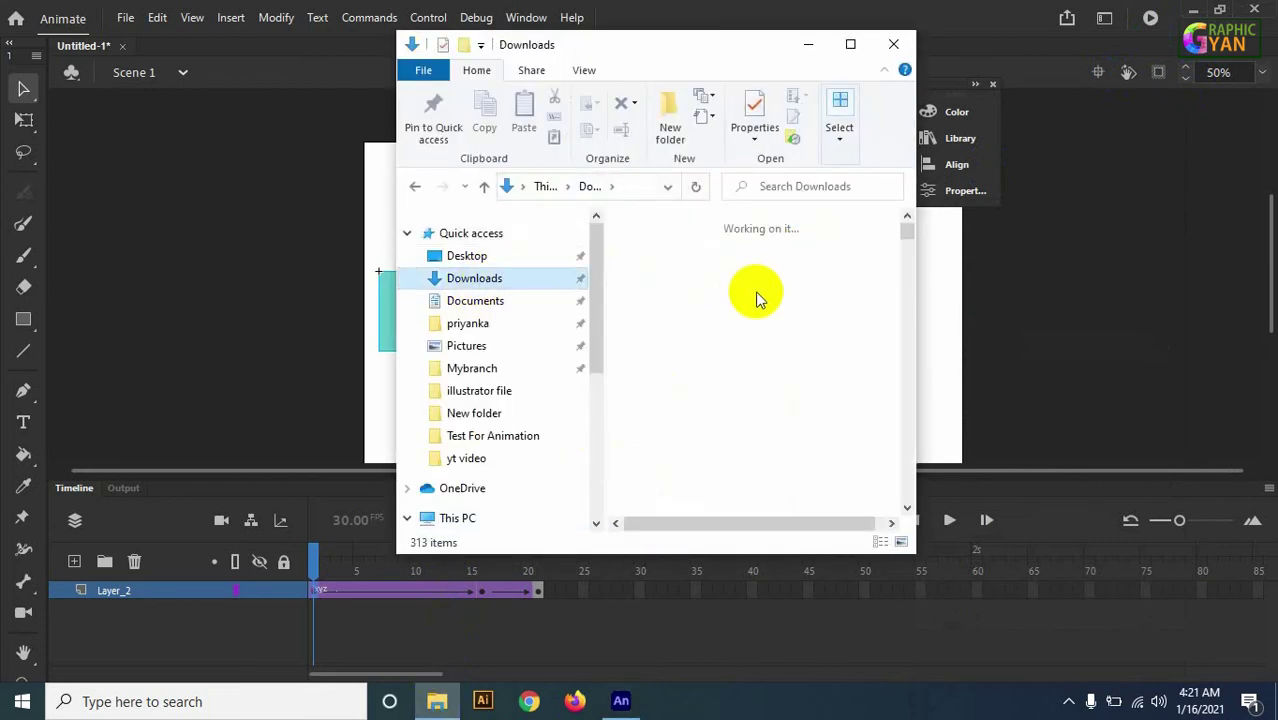
{"action": "left_click_drag", "start_coordinate": [658, 393], "coordinate": [375, 383]}
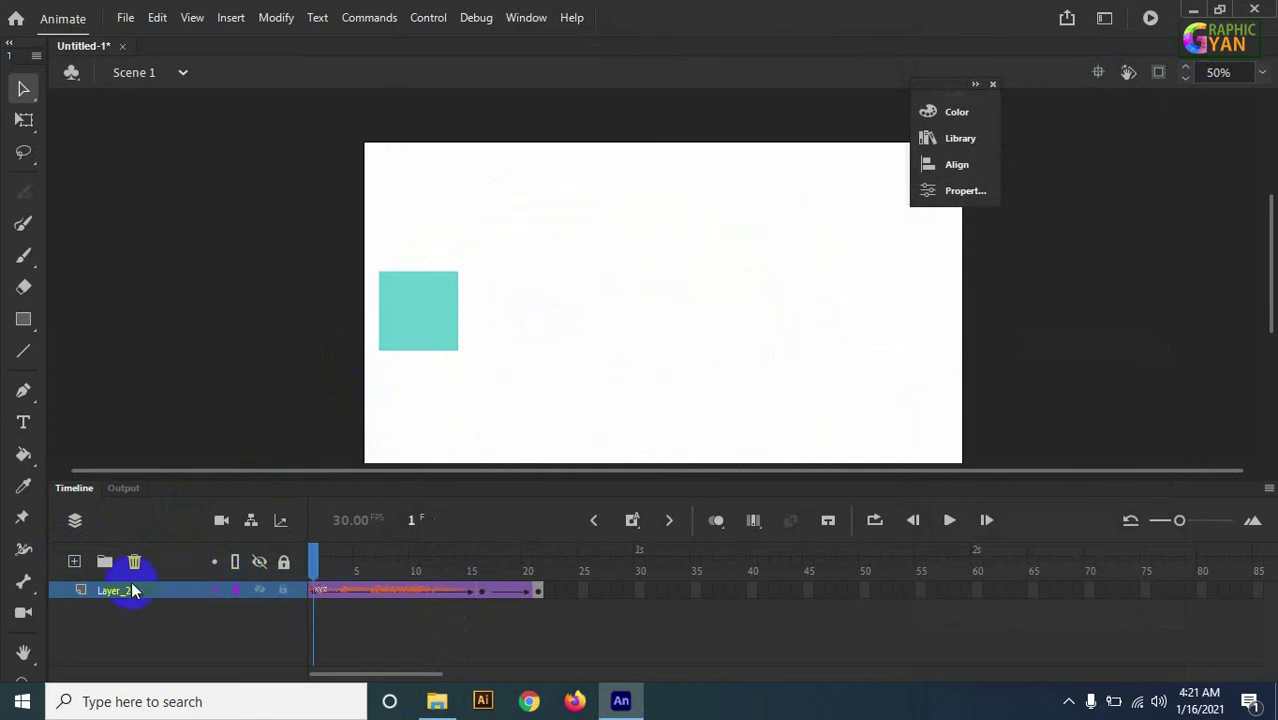
{"action": "left_click", "coordinate": [143, 619]}
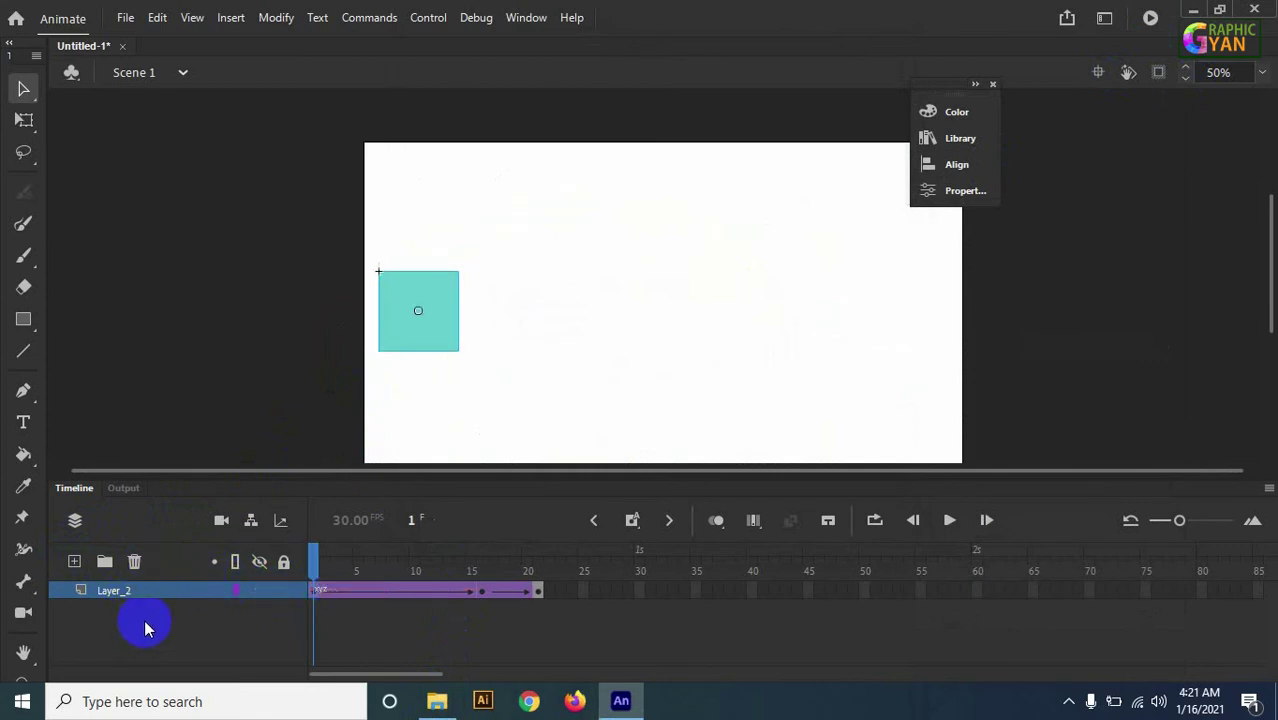
Create a new layer above Layer_2 and add Hello-SoundBible.com-218208532.wav to it from the Downloads folder in File Explorer
{"action": "left_click", "coordinate": [73, 562]}
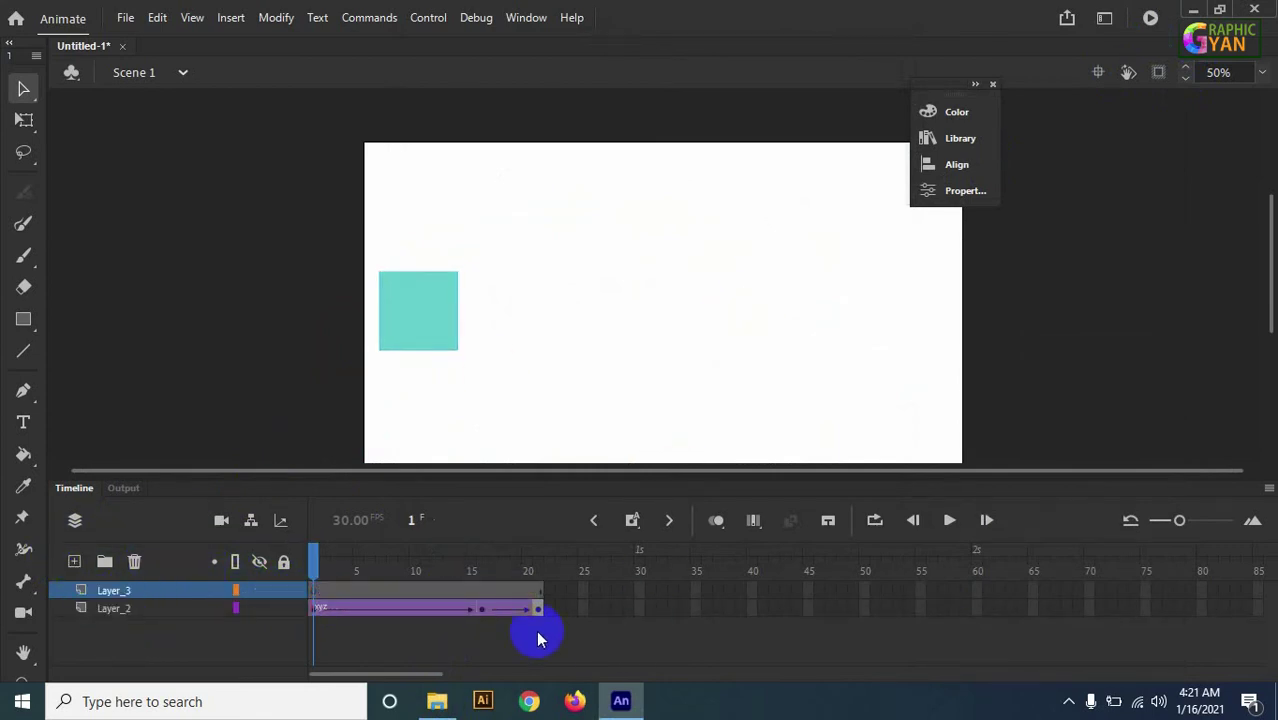
{"action": "left_click", "coordinate": [440, 703]}
{"action": "left_click_drag", "start_coordinate": [660, 383], "coordinate": [332, 342]}
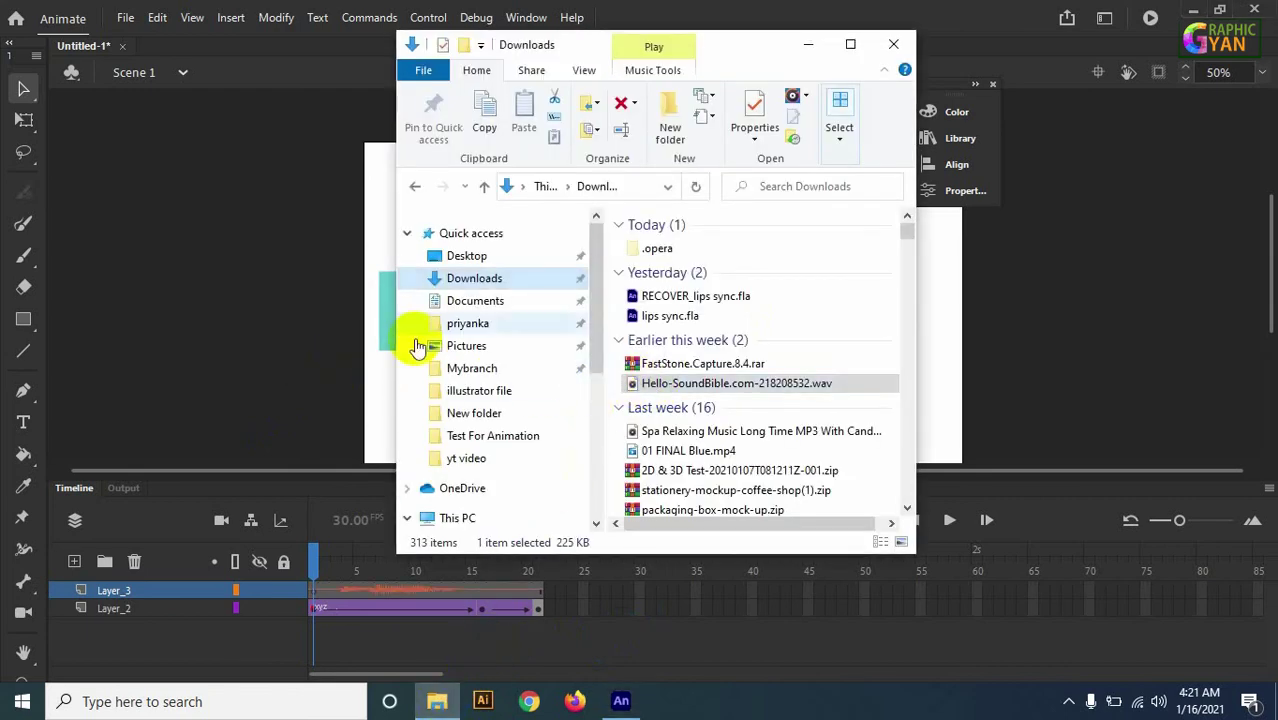
{"action": "left_click", "coordinate": [812, 48]}
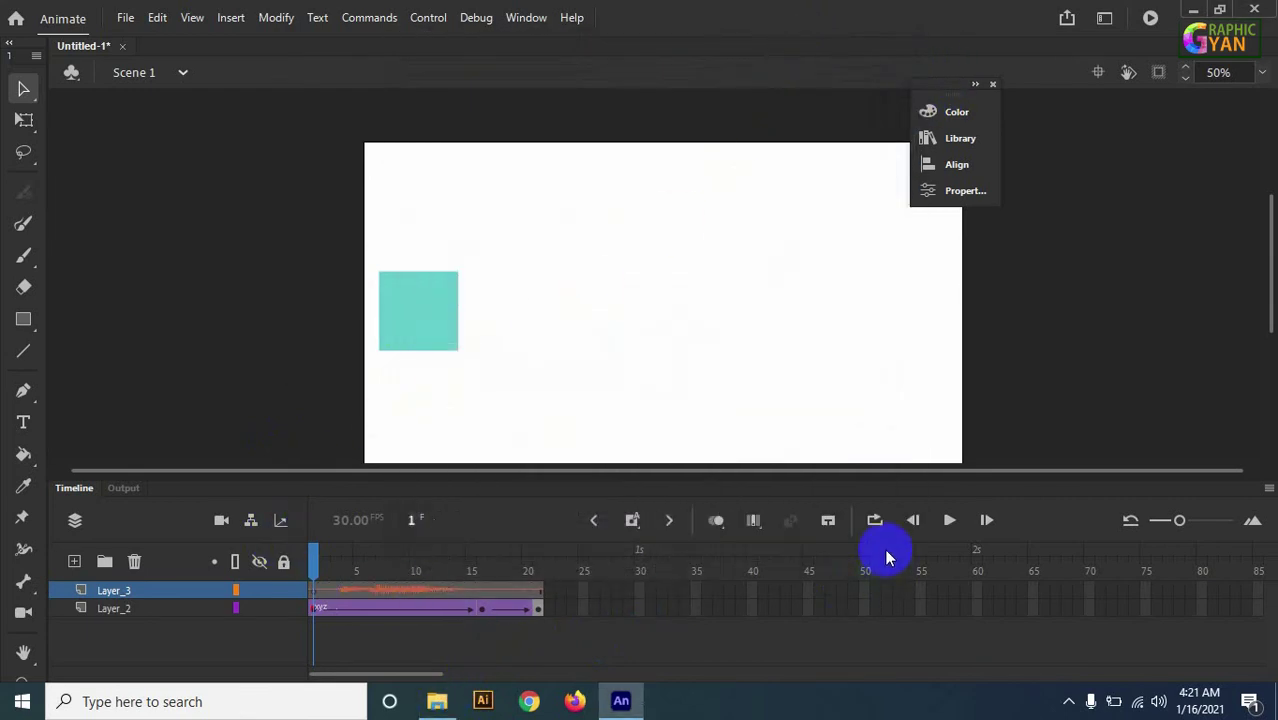
Play the animation with its sound and return to the first frame of the sound layer
{"action": "left_click", "coordinate": [948, 522]}
{"action": "left_click", "coordinate": [399, 633]}
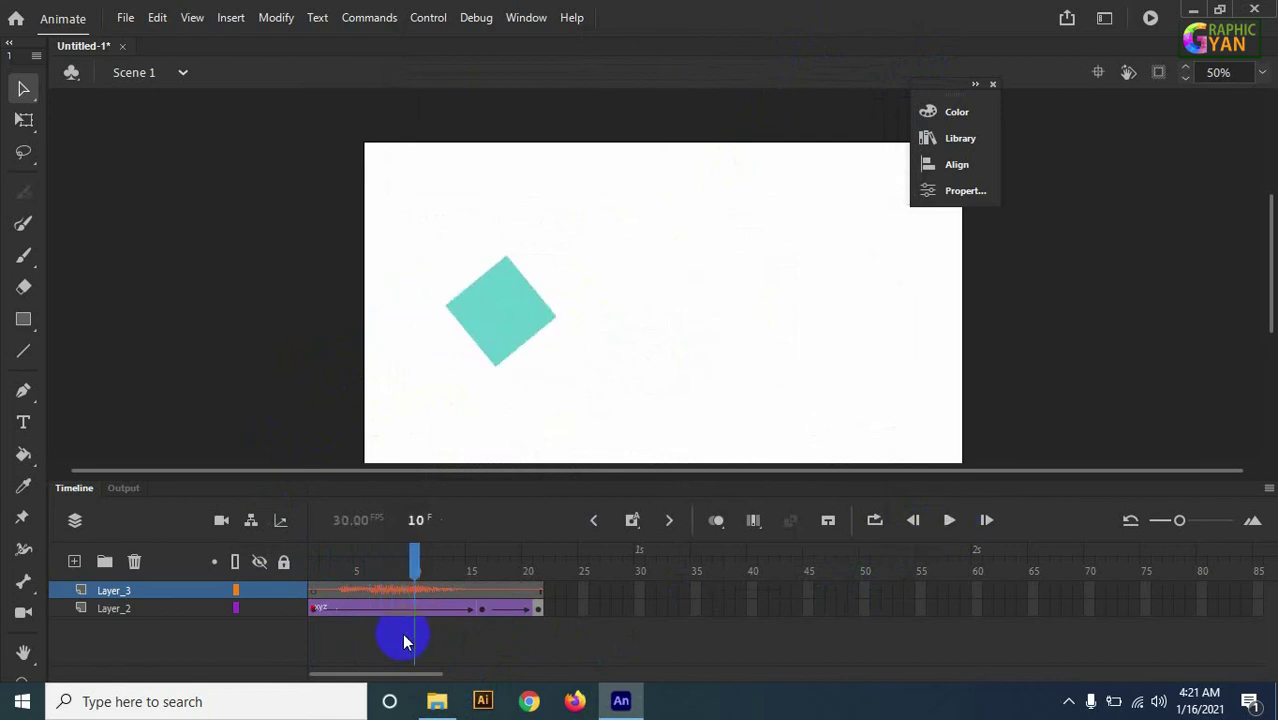
{"action": "left_click_drag", "start_coordinate": [322, 590], "coordinate": [314, 590]}
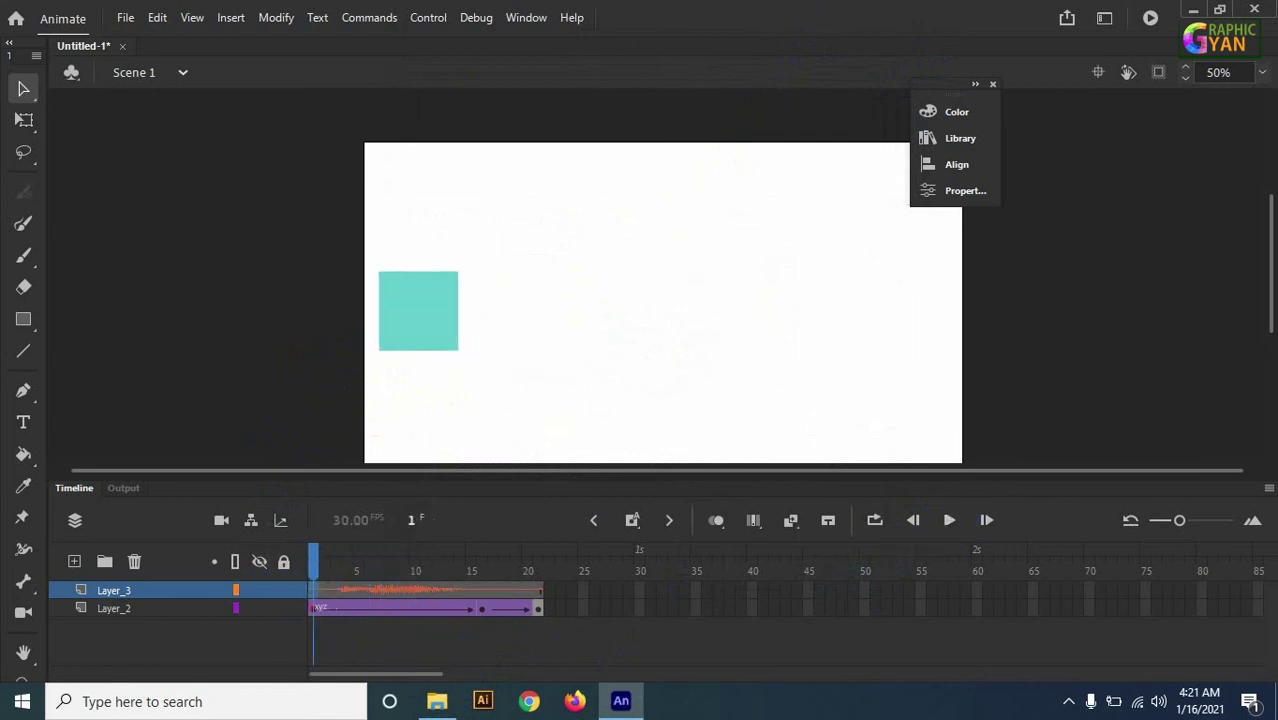
Examine the sound name and the available sound effects in the frame properties of the sound layer
{"action": "left_click", "coordinate": [975, 196]}
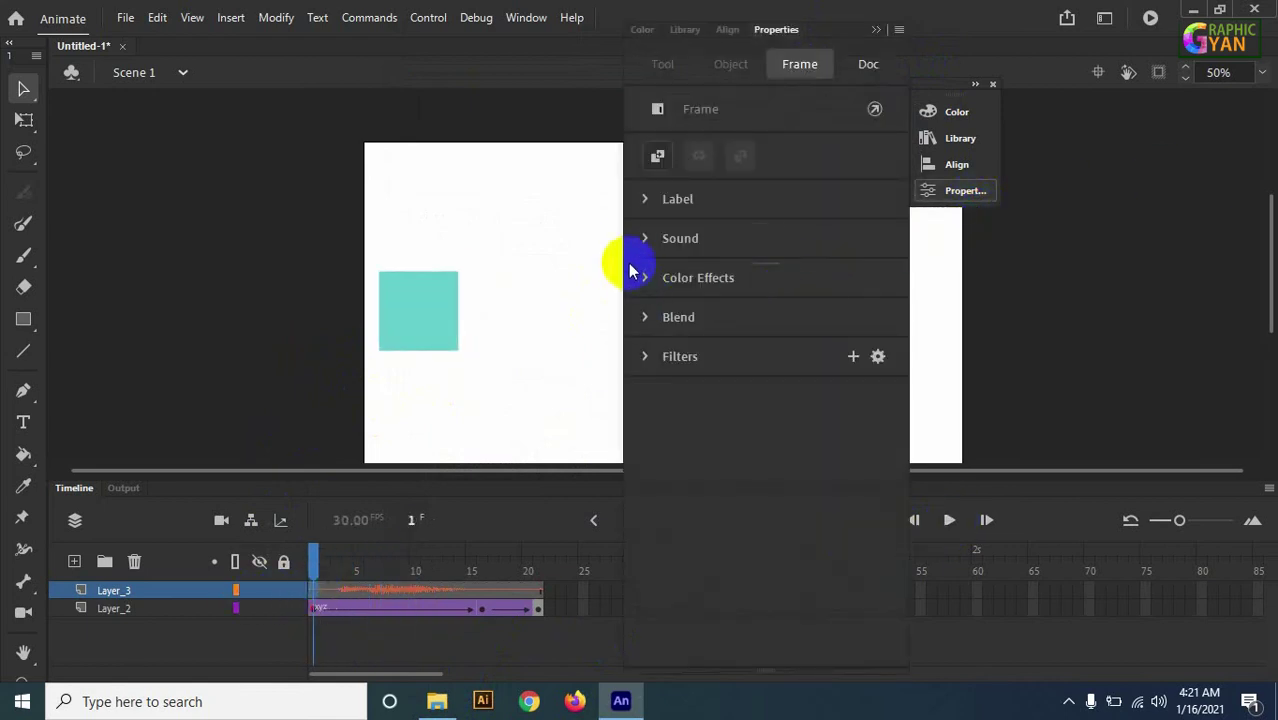
{"action": "left_click", "coordinate": [649, 240]}
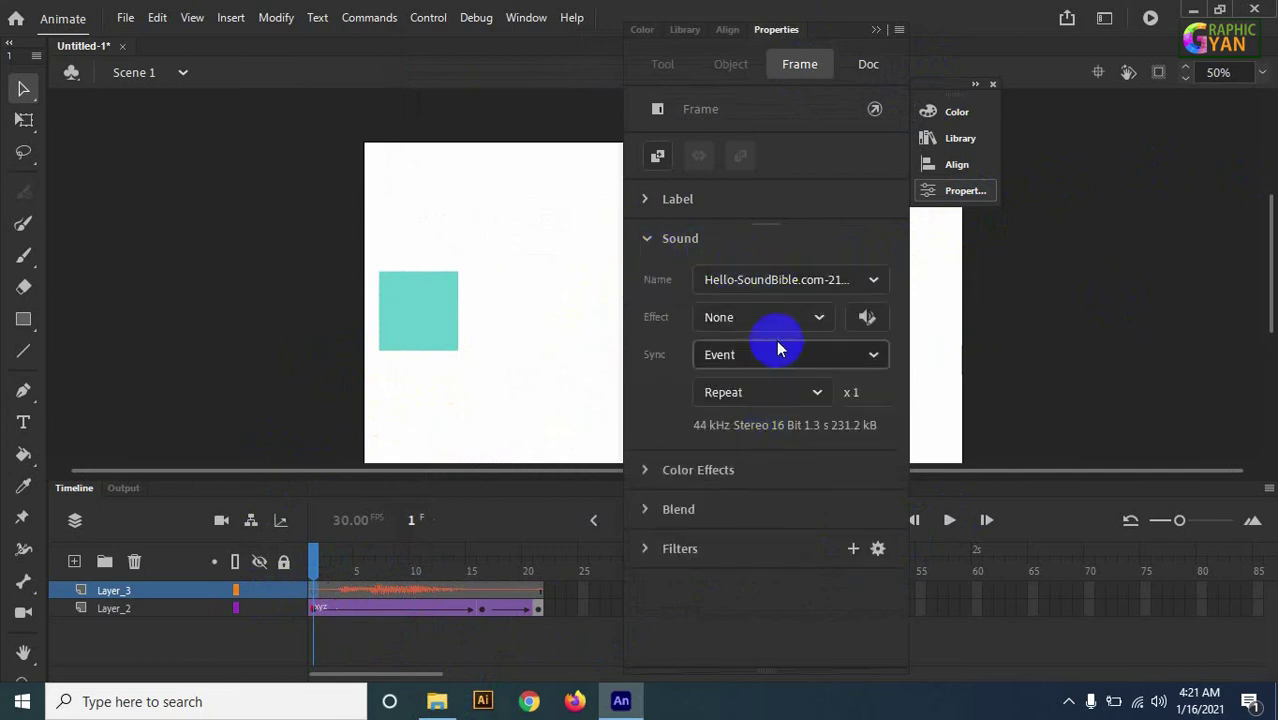
{"action": "left_click", "coordinate": [868, 281]}
{"action": "left_click", "coordinate": [868, 283]}
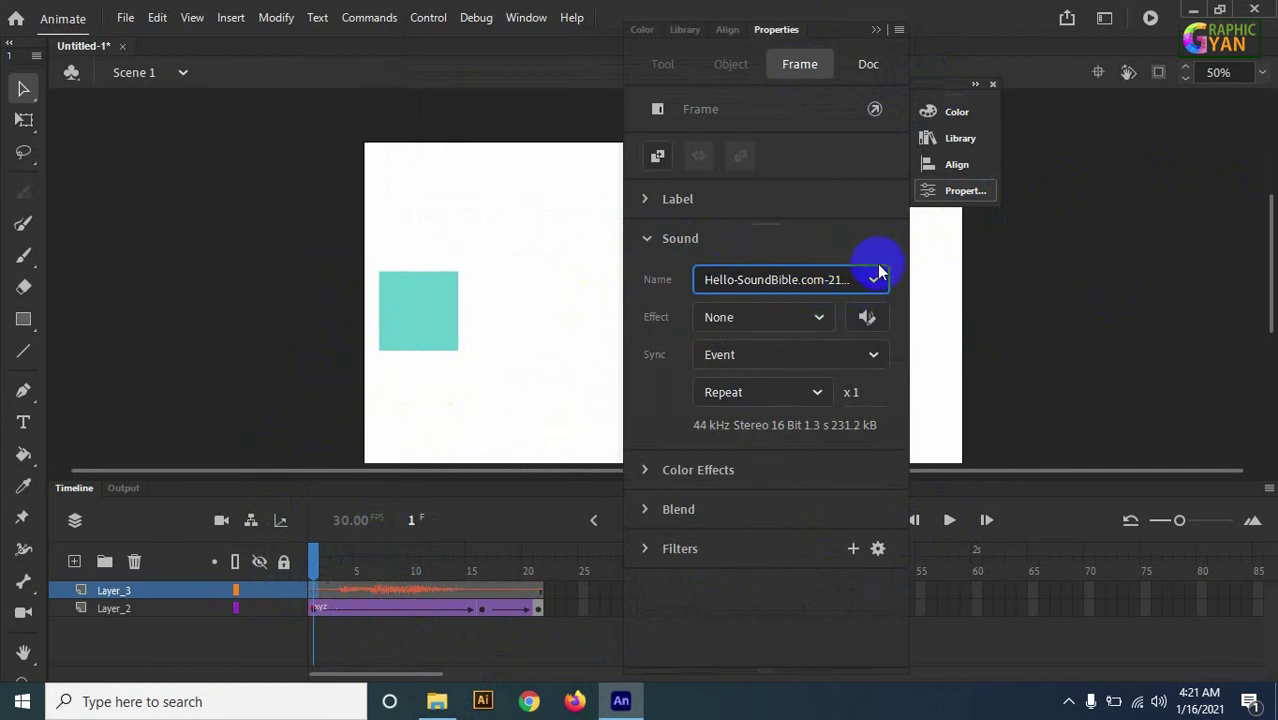
{"action": "left_click", "coordinate": [879, 272]}
{"action": "left_click", "coordinate": [870, 278]}
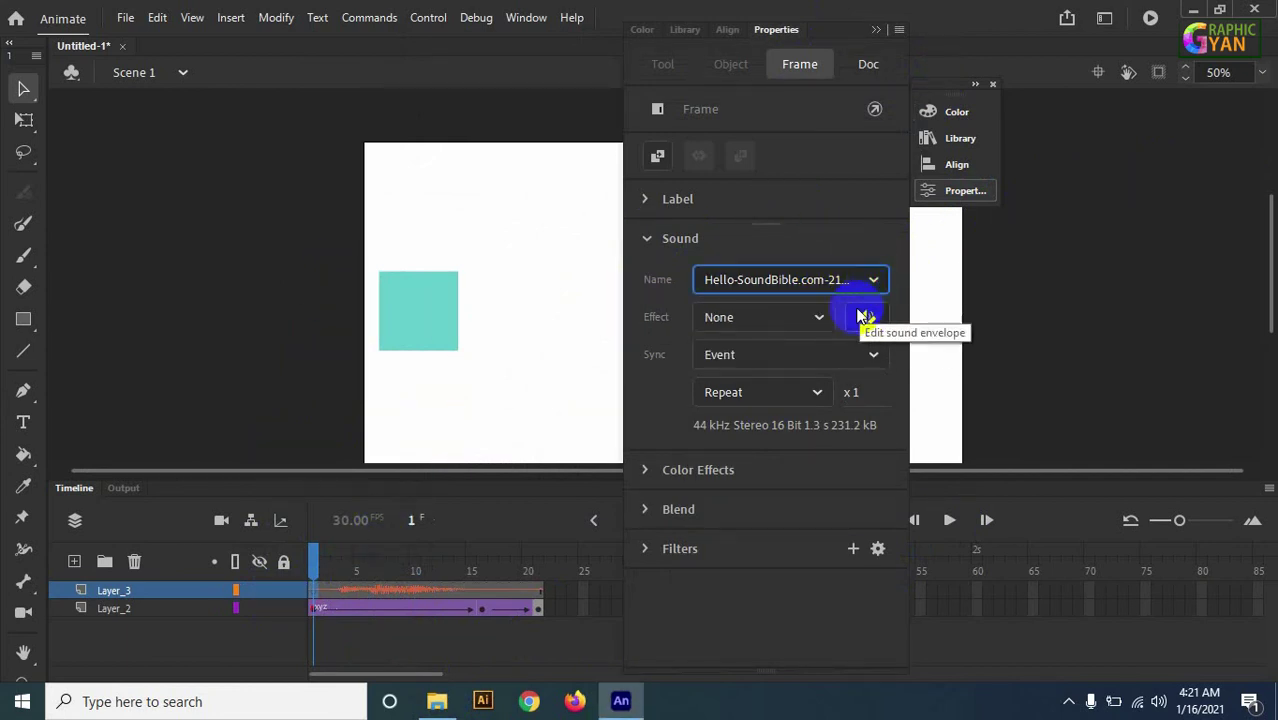
{"action": "left_click", "coordinate": [827, 314]}
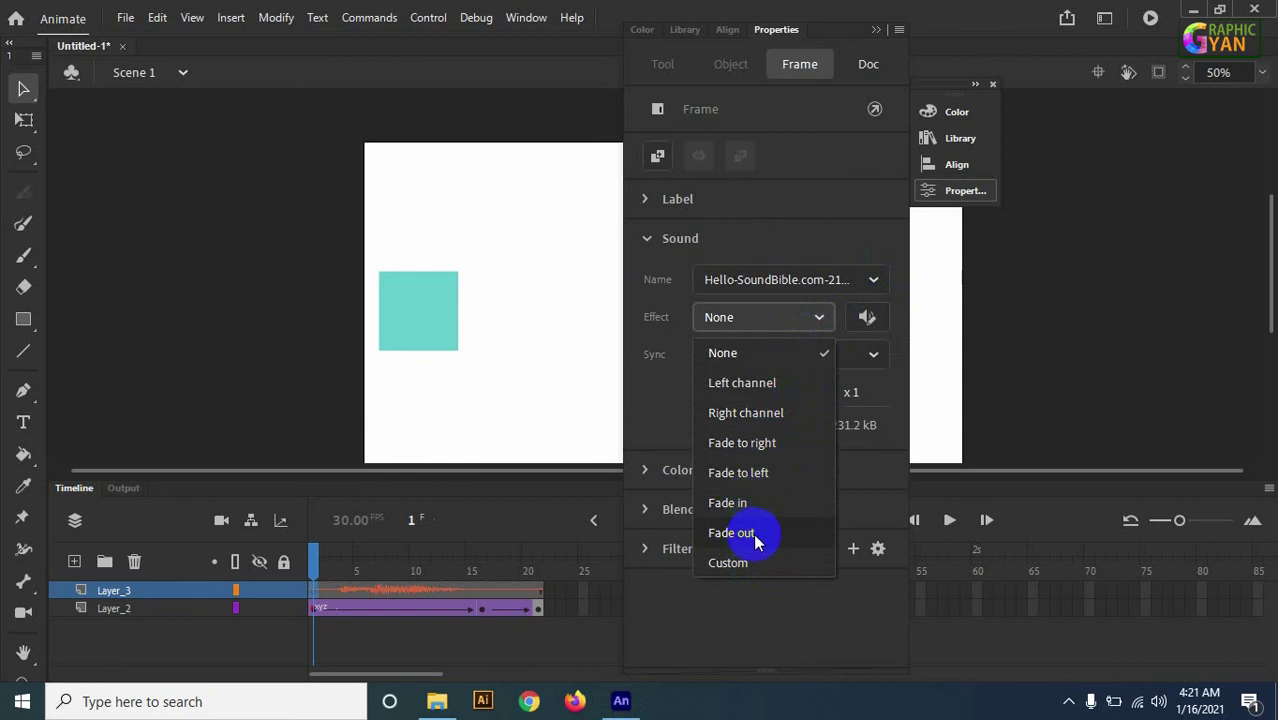
{"action": "left_click", "coordinate": [800, 328]}
Set the sound's Sync to Stream and review the Repeat and Loop options, keeping Repeat
{"action": "left_click", "coordinate": [826, 355]}
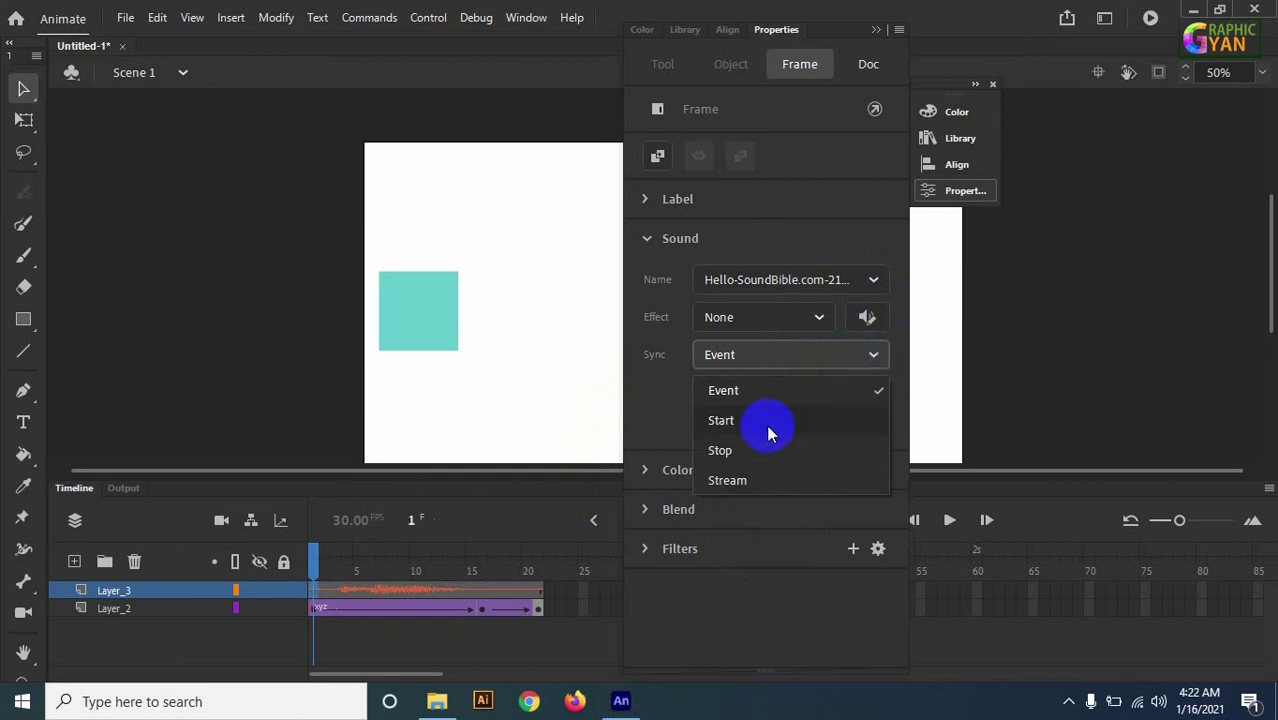
{"action": "left_click", "coordinate": [785, 485]}
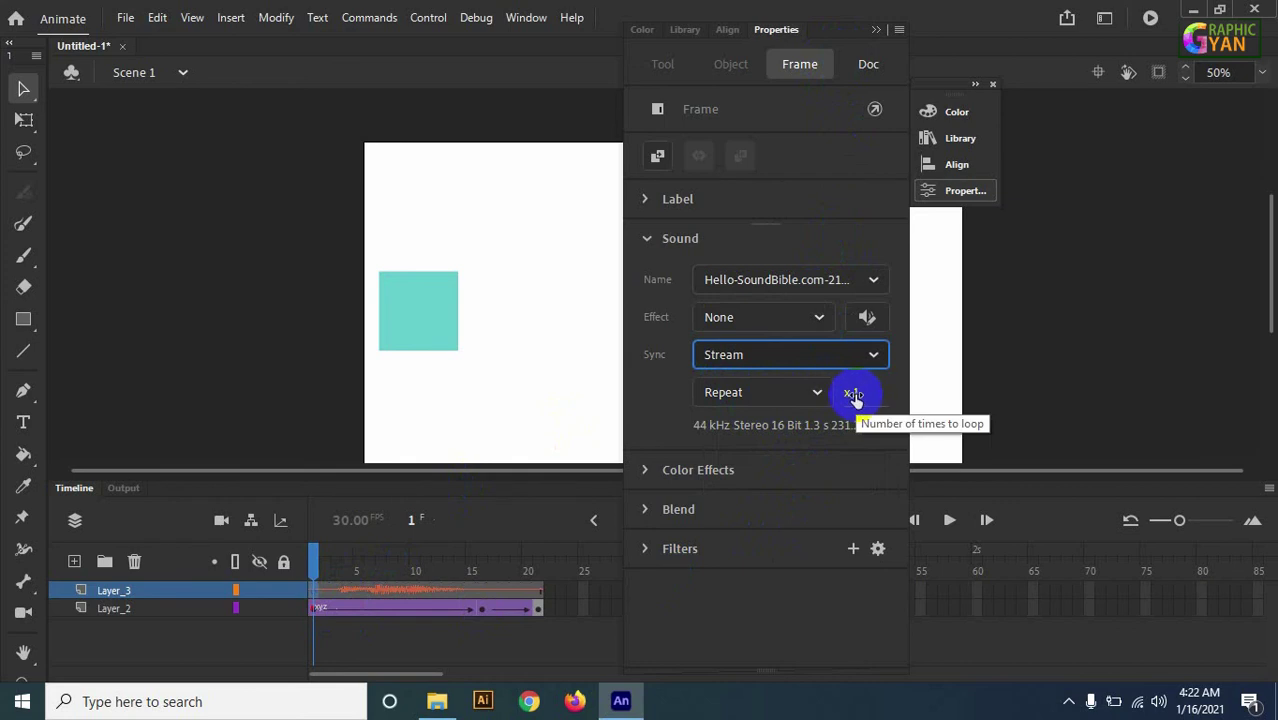
{"action": "left_click", "coordinate": [818, 395]}
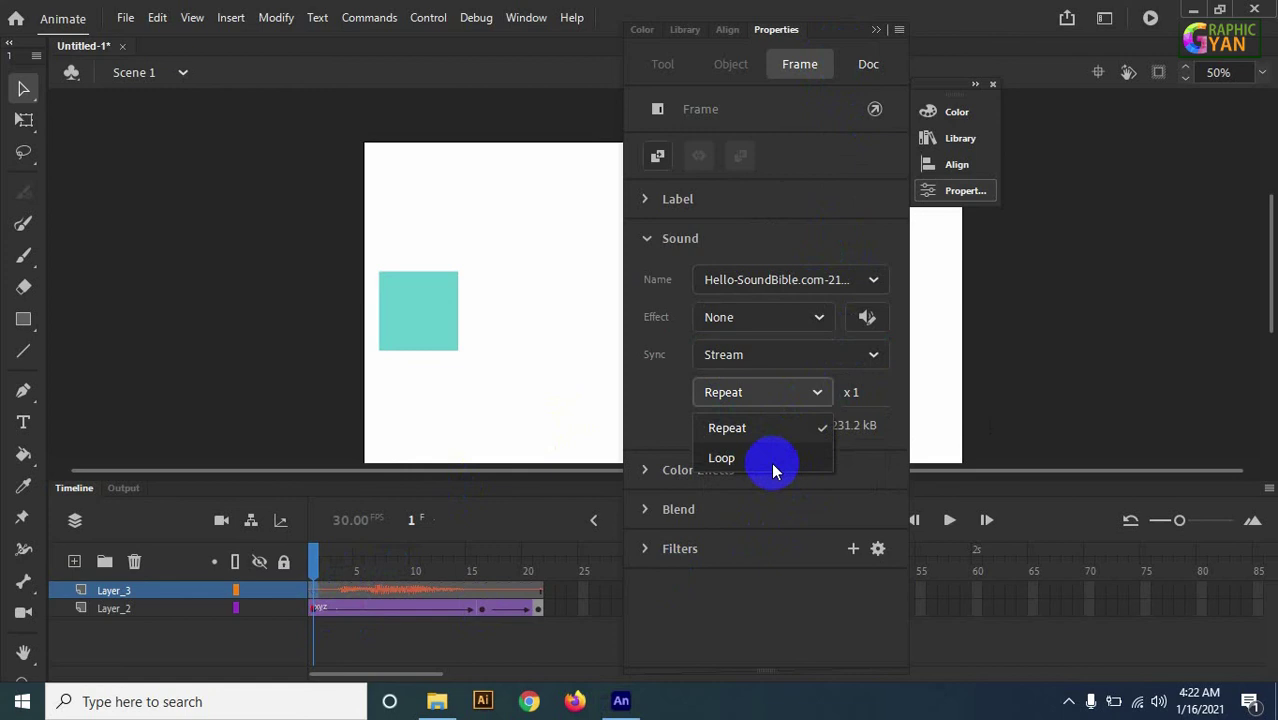
{"action": "left_click", "coordinate": [895, 398]}
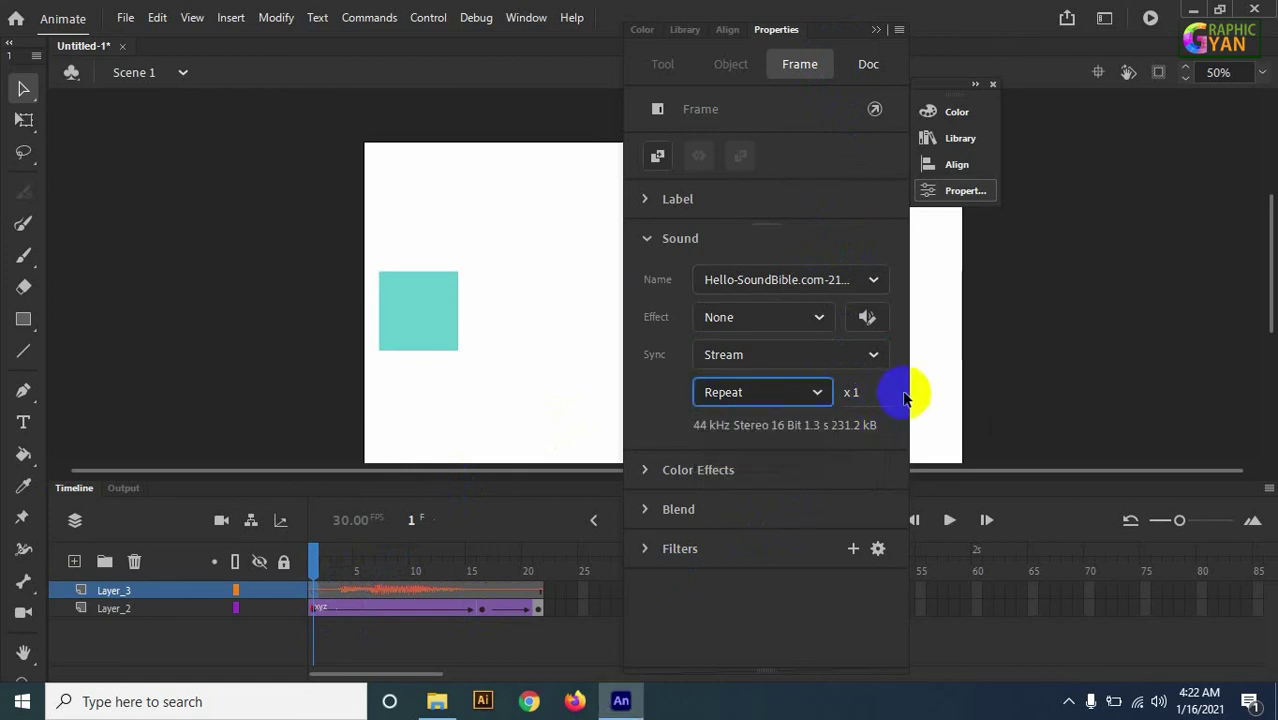
Apply an Alpha color effect of 0% to the sound layer's first frame
{"action": "left_click", "coordinate": [645, 238]}
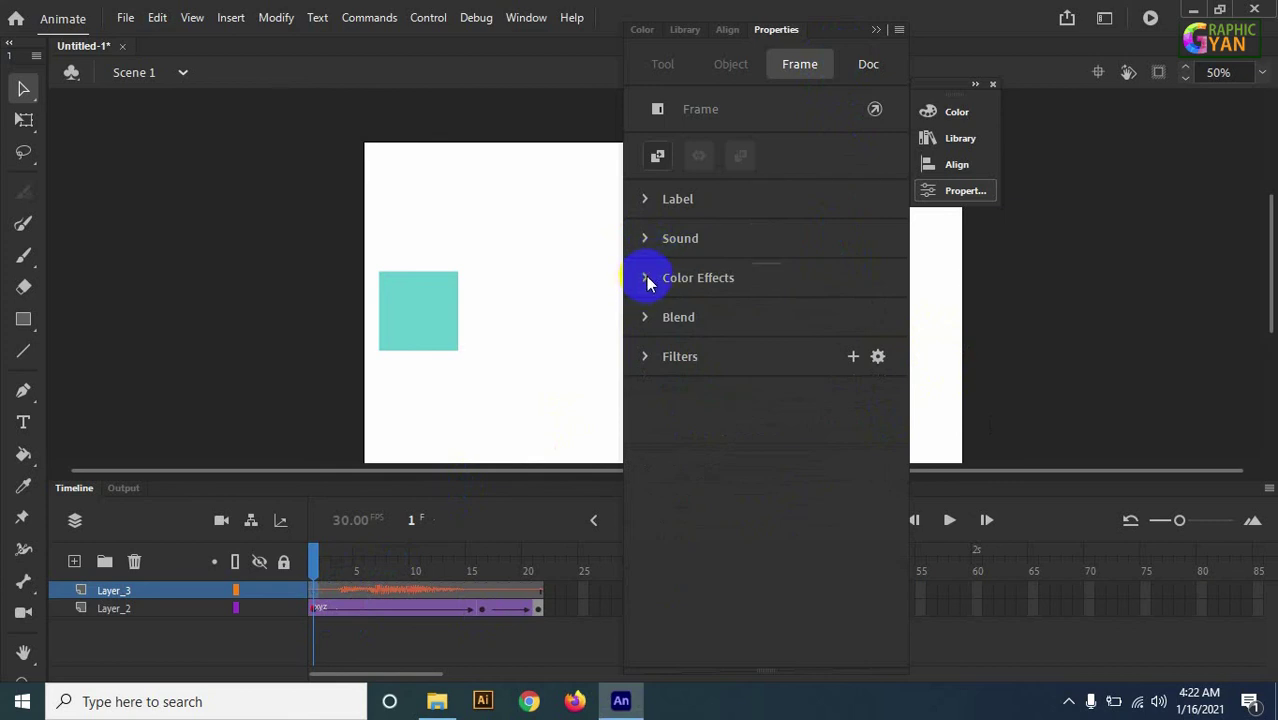
{"action": "left_click", "coordinate": [647, 280]}
{"action": "left_click", "coordinate": [818, 318]}
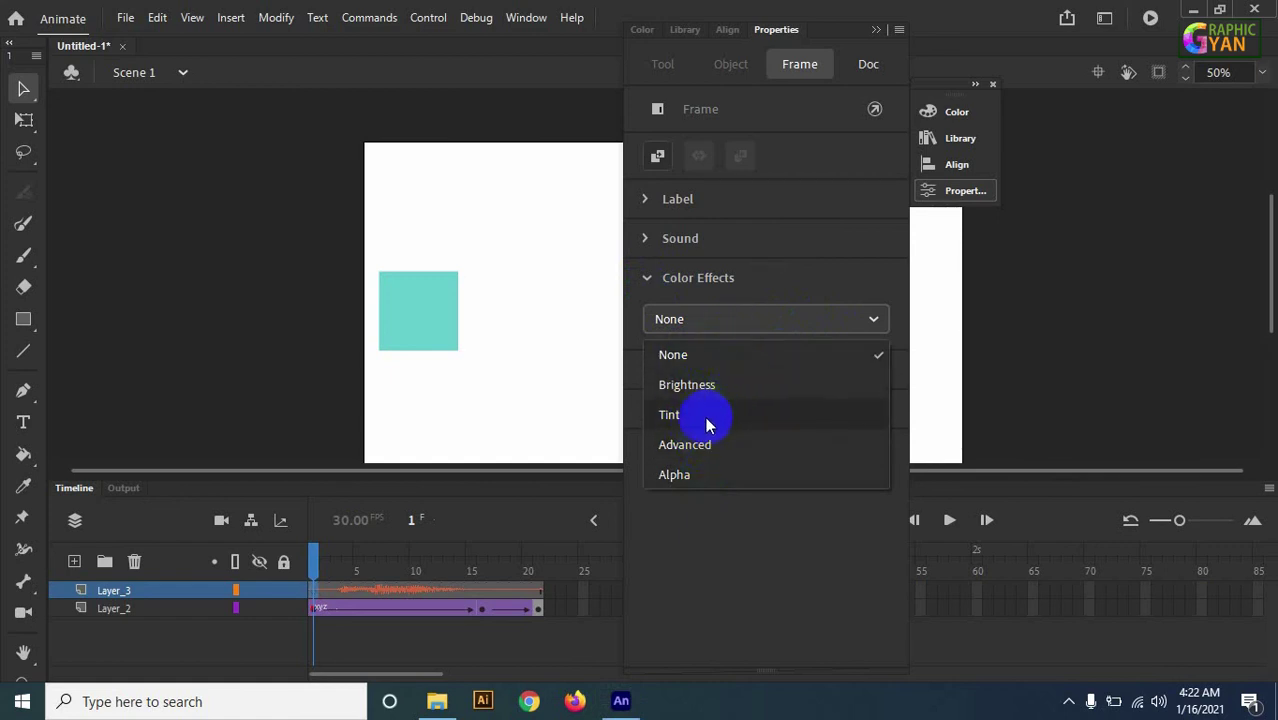
{"action": "left_click", "coordinate": [700, 480]}
{"action": "left_click_drag", "start_coordinate": [785, 374], "coordinate": [591, 380]}
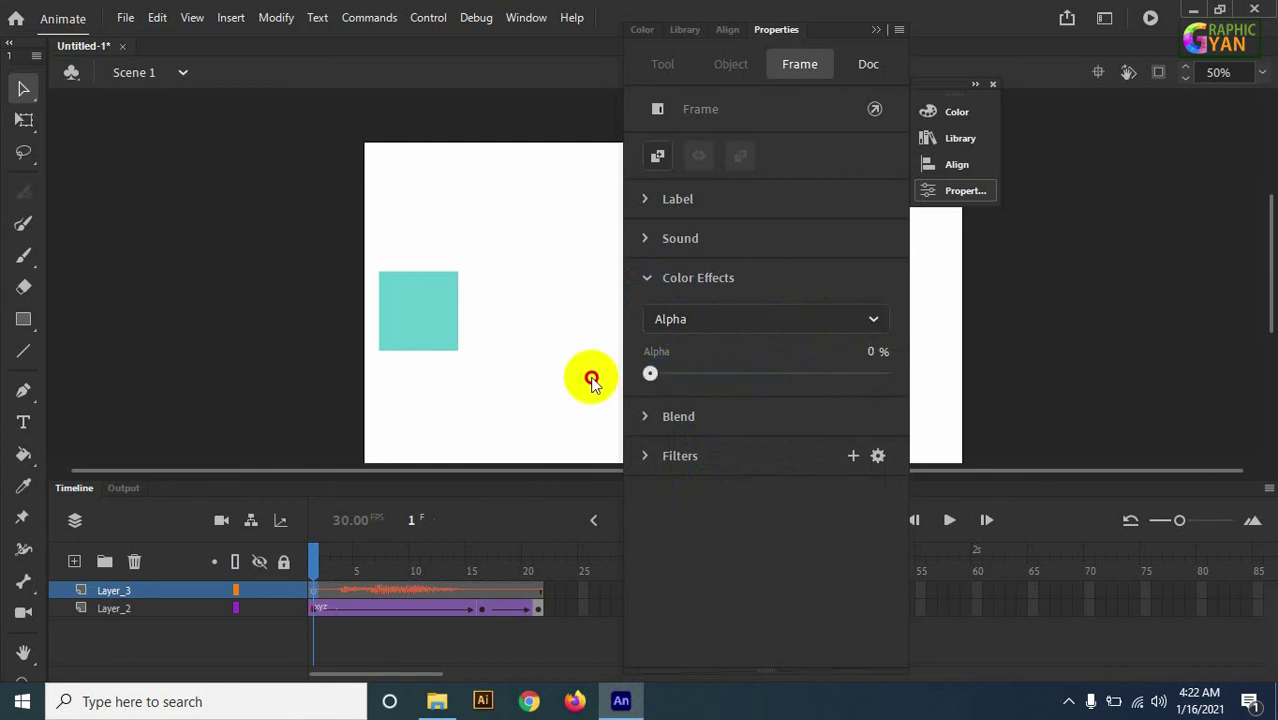
Try an Alpha of 24% on the sound layer's first frame, restore 0%, and play the animation to check the effect
{"action": "left_click", "coordinate": [317, 605]}
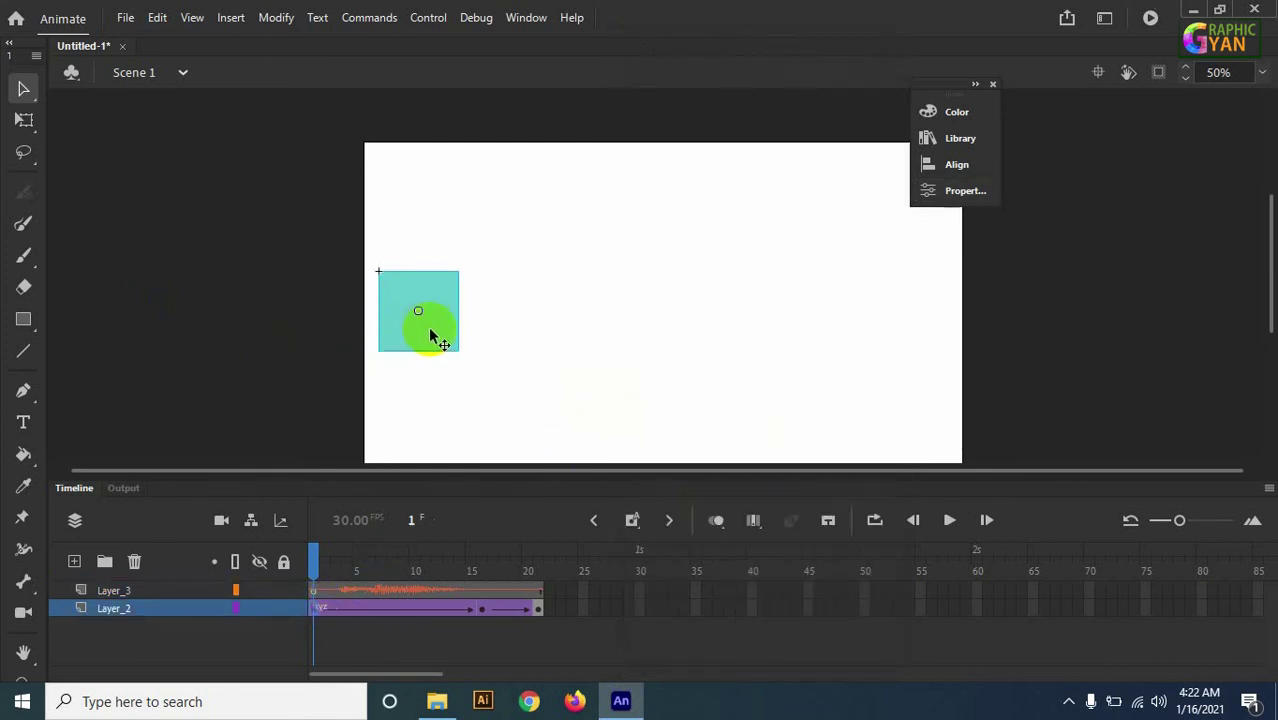
{"action": "left_click", "coordinate": [325, 576]}
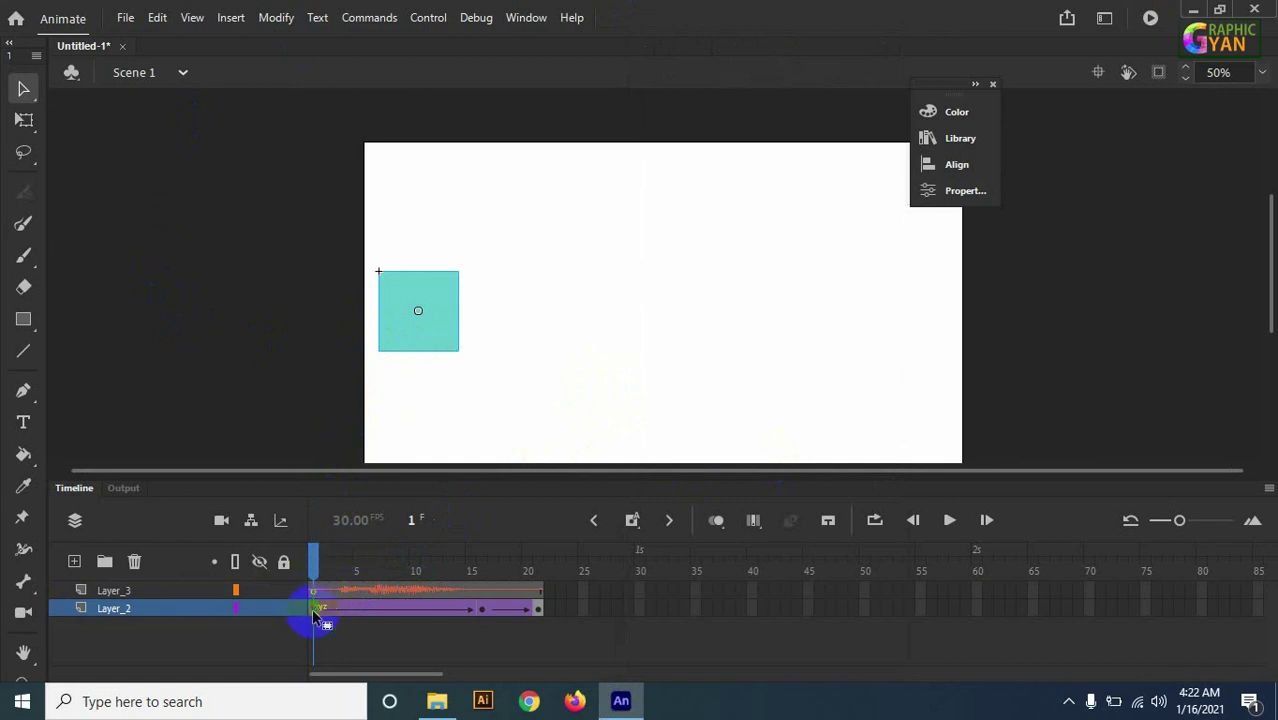
{"action": "left_click", "coordinate": [313, 590]}
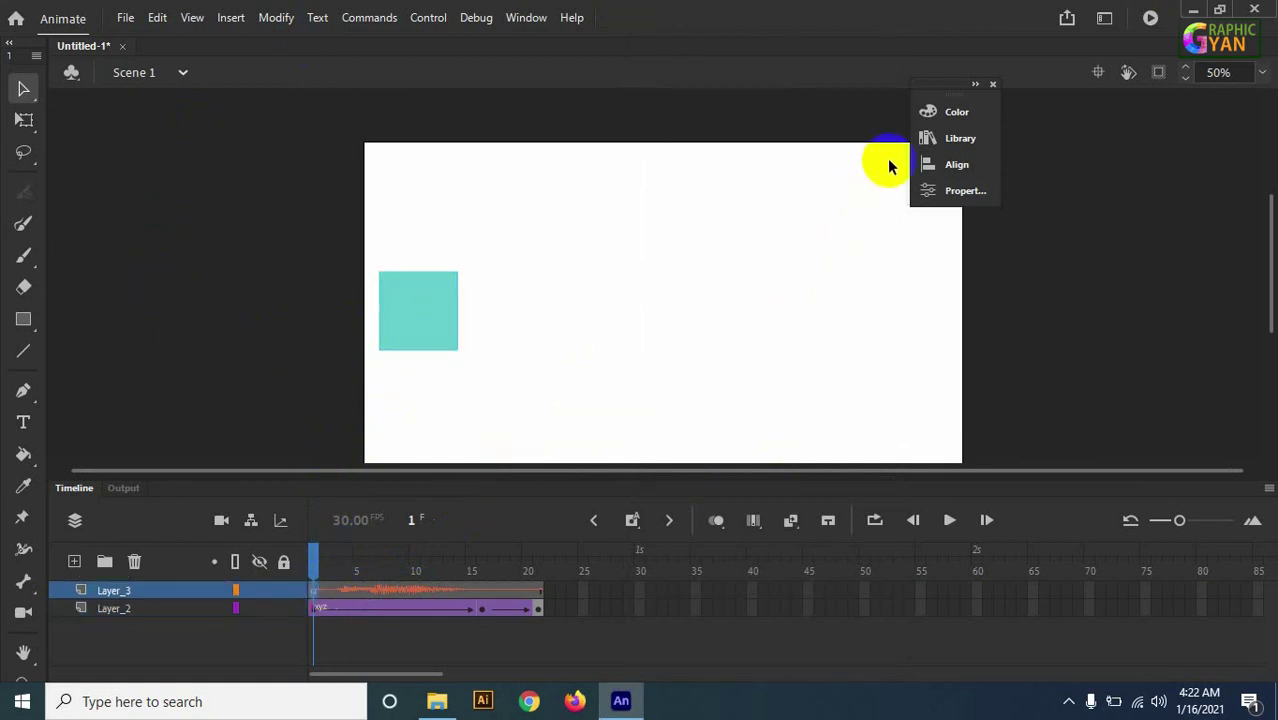
{"action": "left_click", "coordinate": [950, 191]}
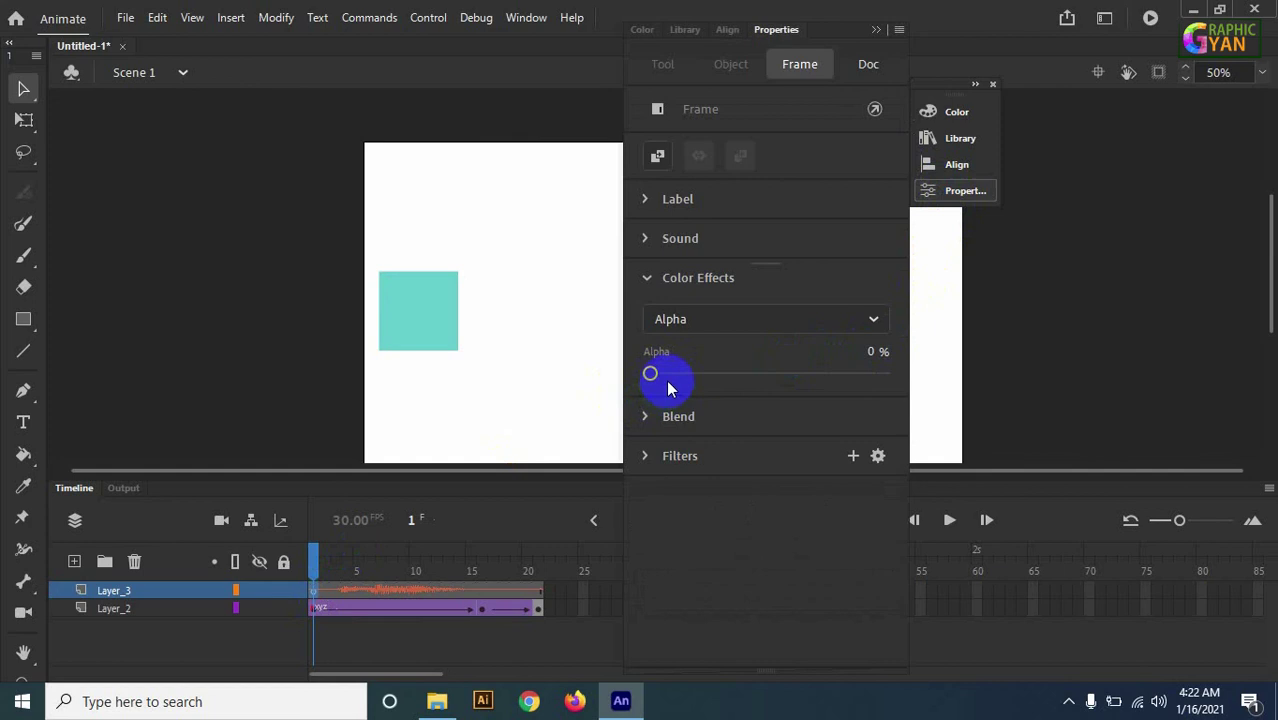
{"action": "left_click_drag", "start_coordinate": [658, 380], "coordinate": [705, 372]}
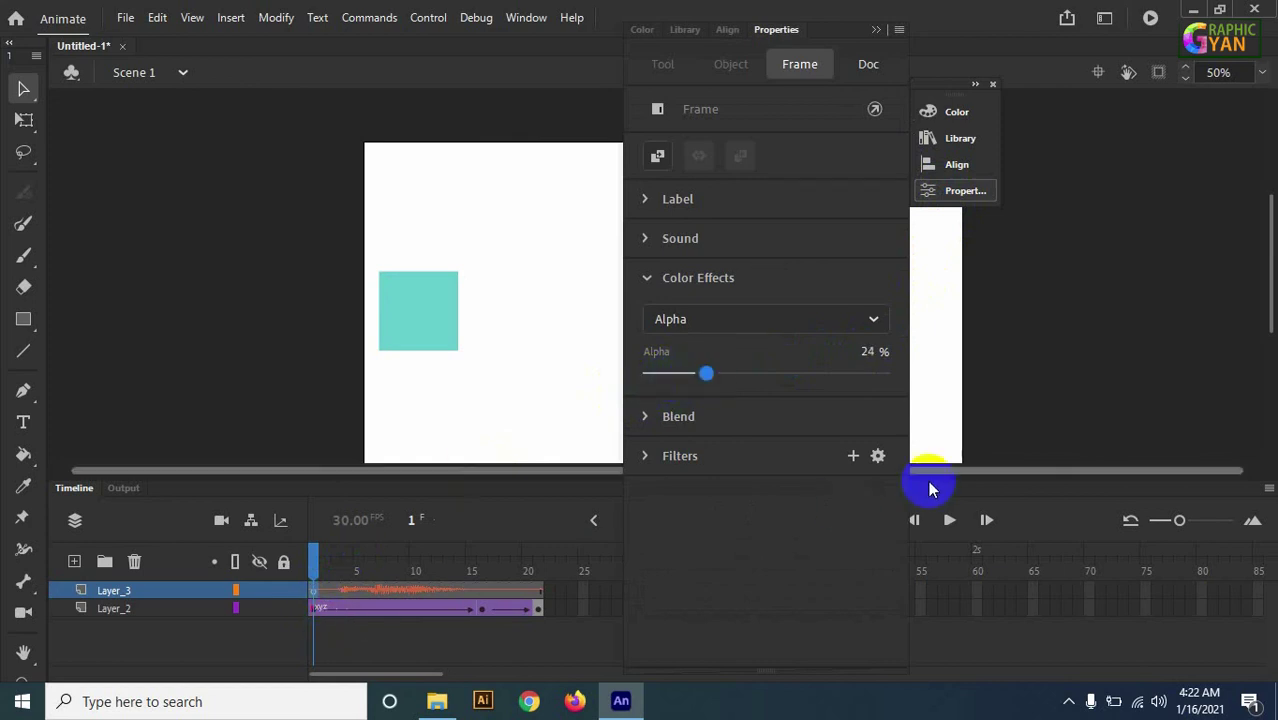
{"action": "left_click_drag", "start_coordinate": [807, 23], "coordinate": [770, 23]}
{"action": "left_click_drag", "start_coordinate": [644, 371], "coordinate": [580, 410]}
{"action": "left_click", "coordinate": [949, 520]}
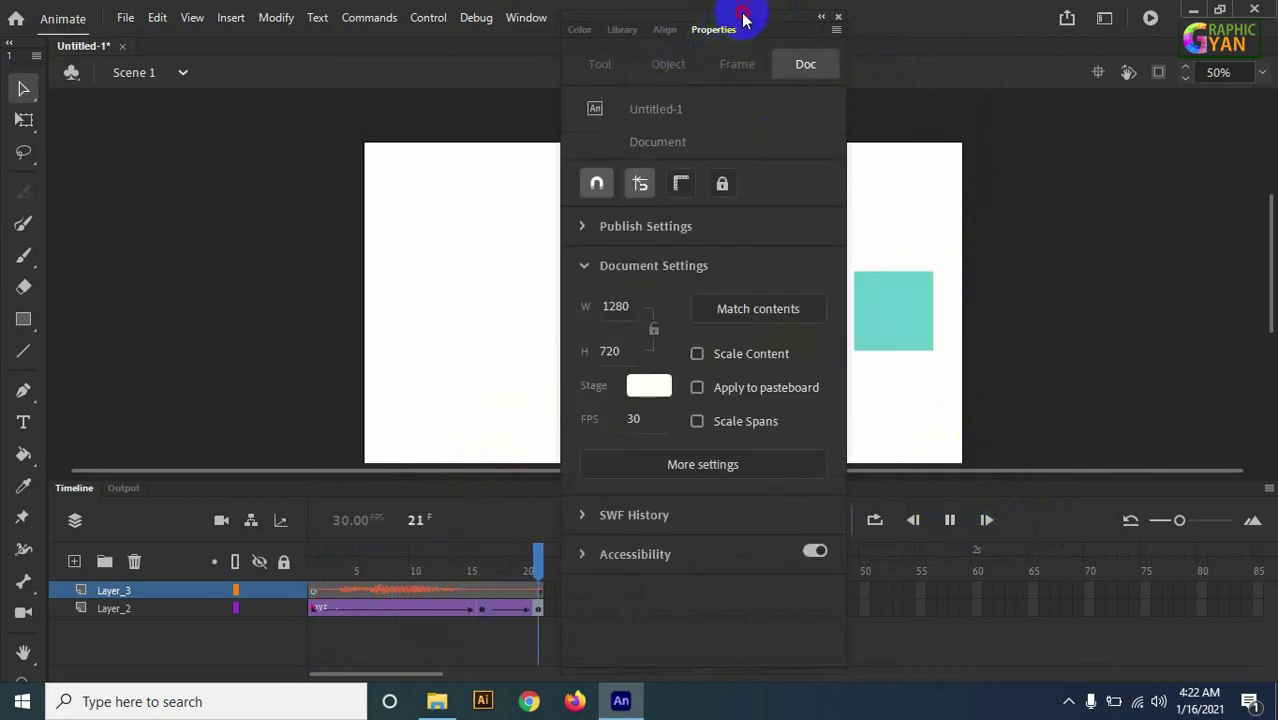
{"action": "left_click_drag", "start_coordinate": [741, 23], "coordinate": [926, 31]}
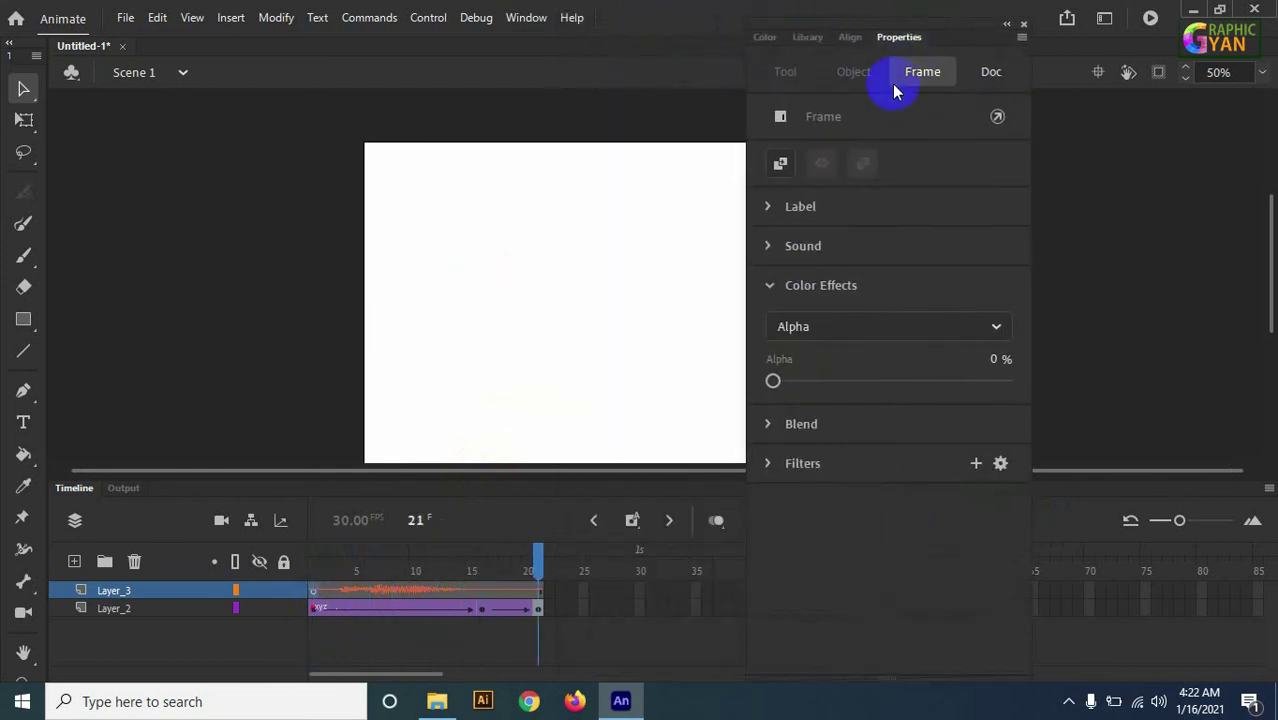
Apply an Alpha color effect of 0% to the first frame of Layer_2 and scrub the timeline to check it
{"action": "left_click", "coordinate": [313, 608]}
{"action": "left_click", "coordinate": [448, 288]}
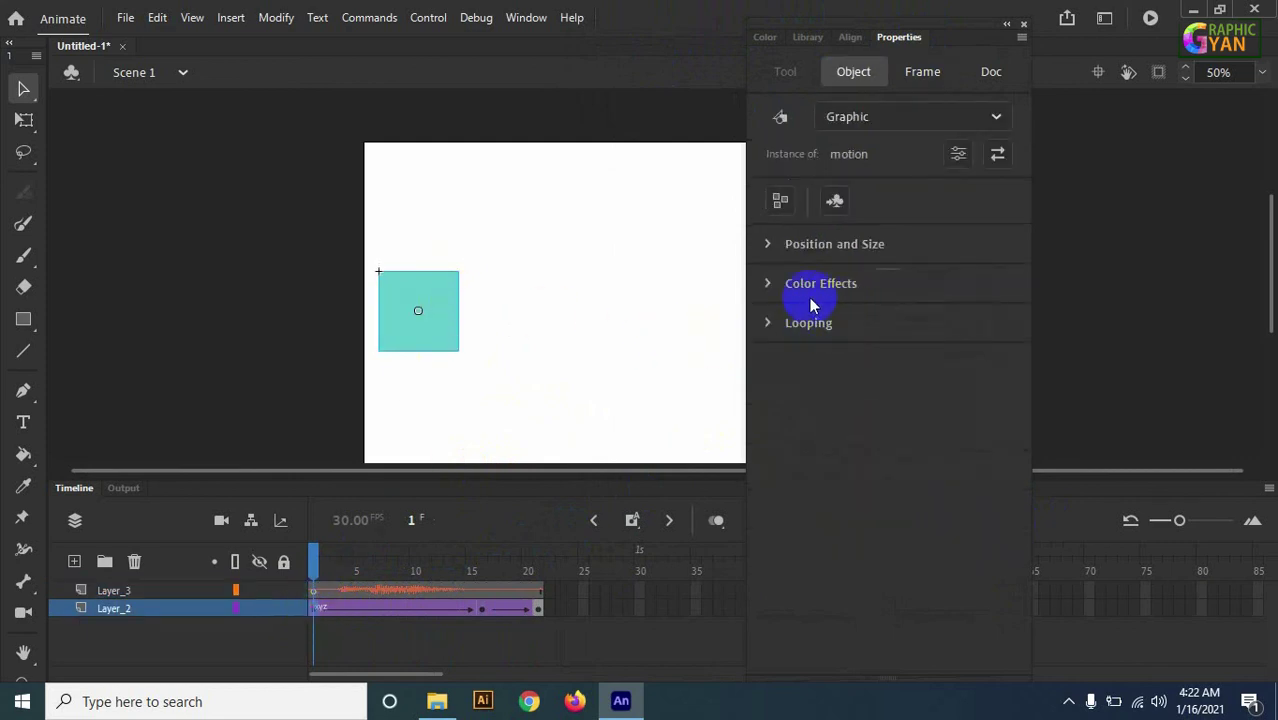
{"action": "left_click", "coordinate": [770, 283]}
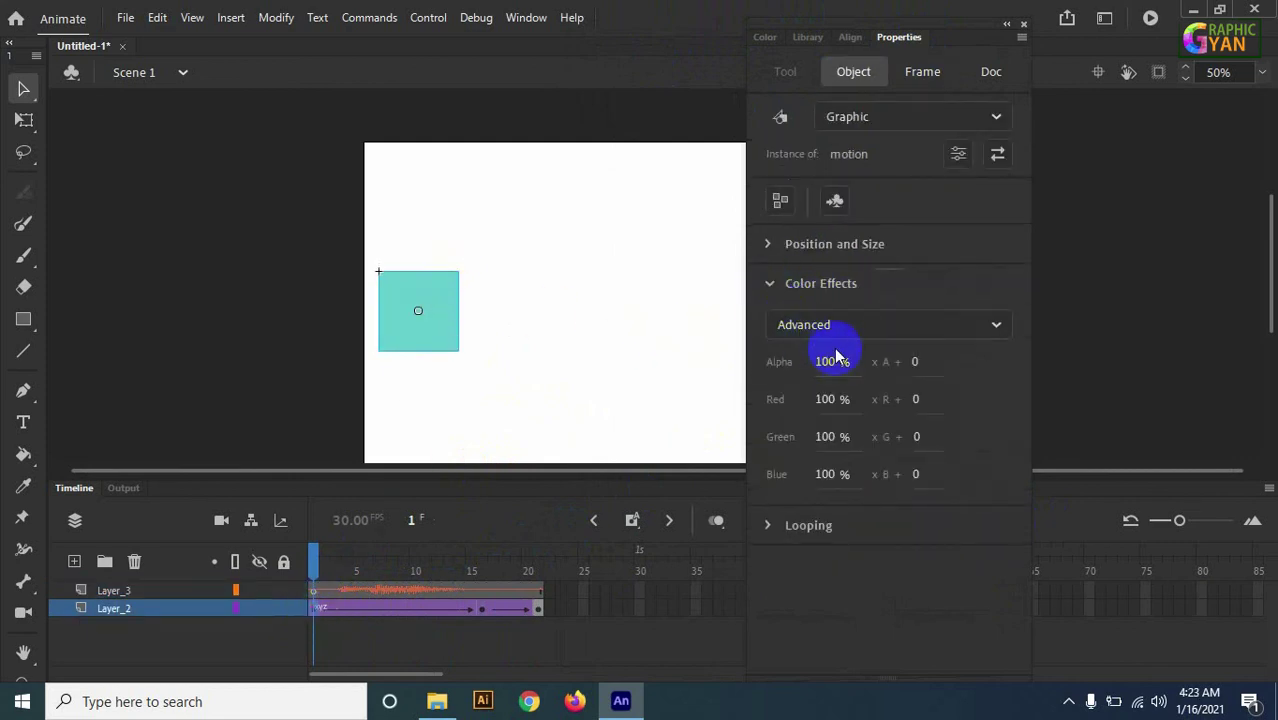
{"action": "left_click", "coordinate": [922, 72]}
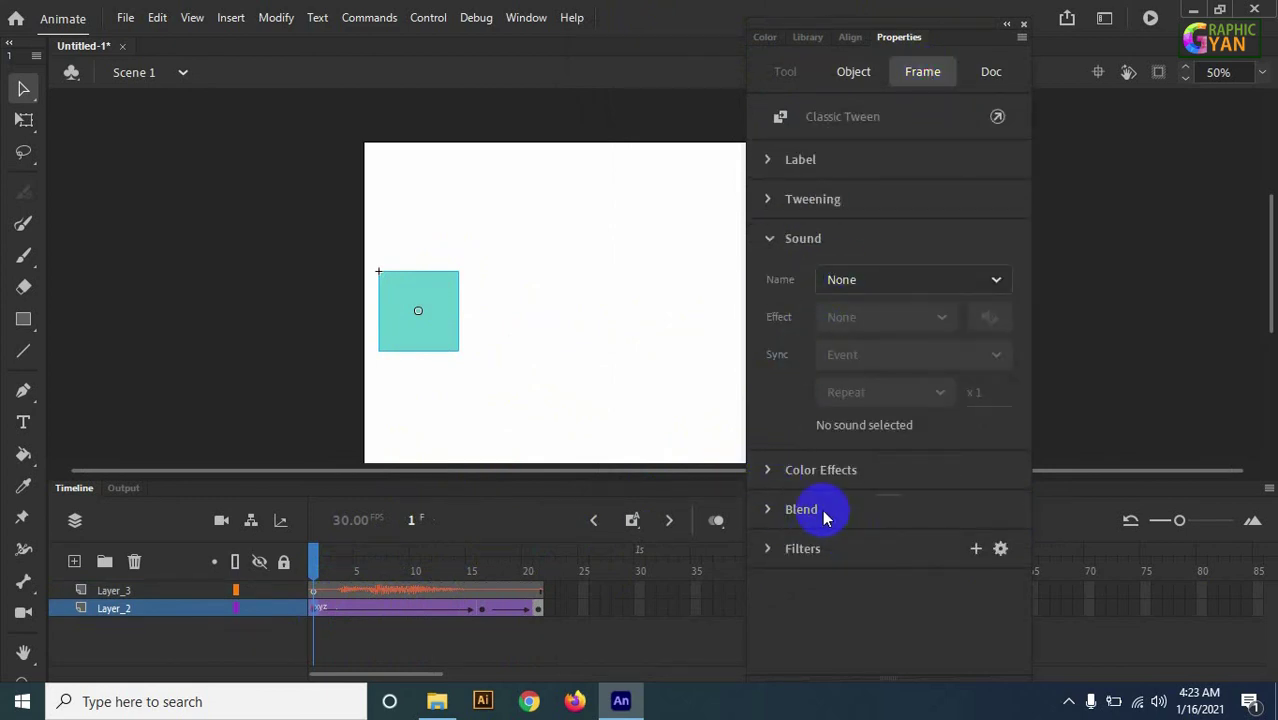
{"action": "left_click", "coordinate": [772, 470]}
{"action": "left_click", "coordinate": [772, 240]}
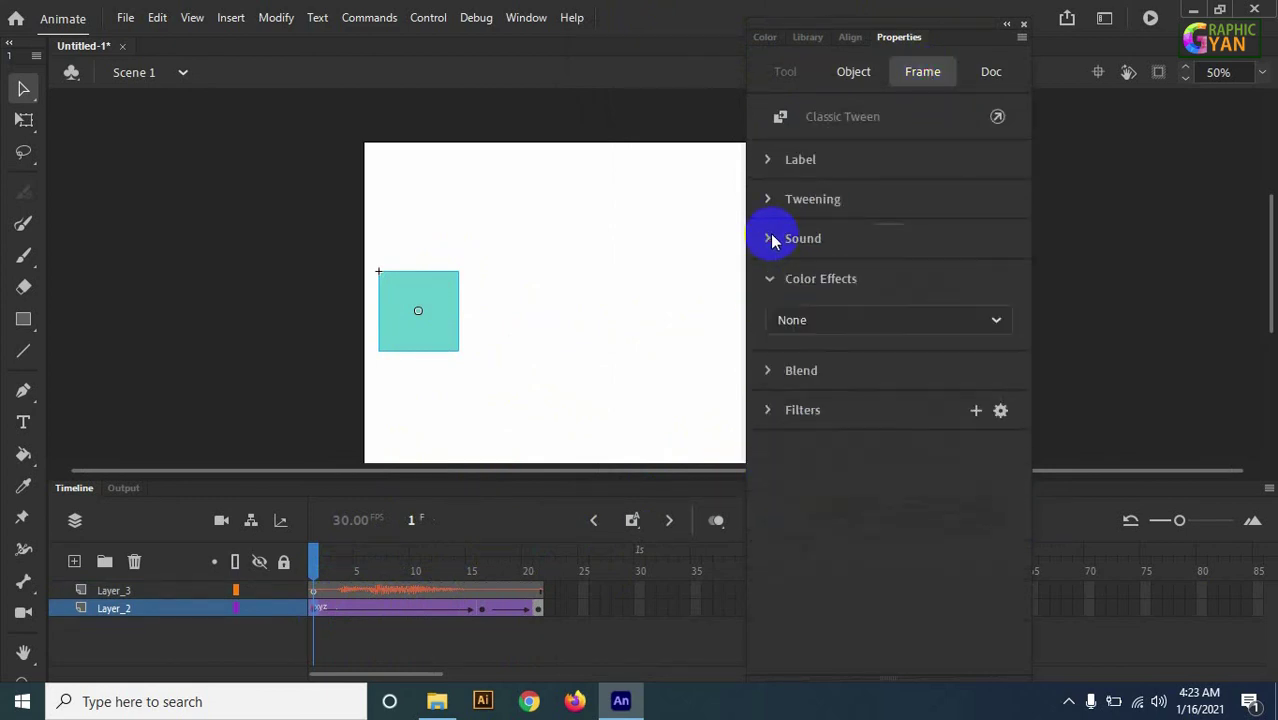
{"action": "left_click", "coordinate": [874, 320]}
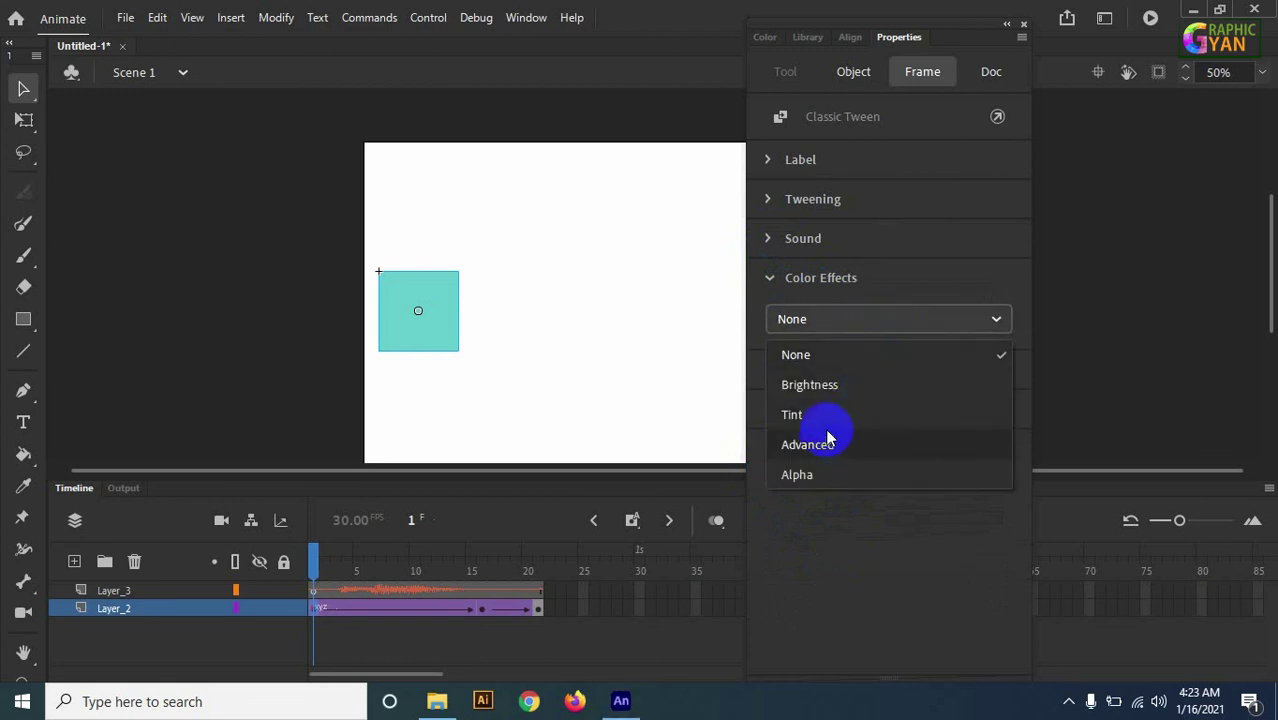
{"action": "left_click", "coordinate": [818, 473]}
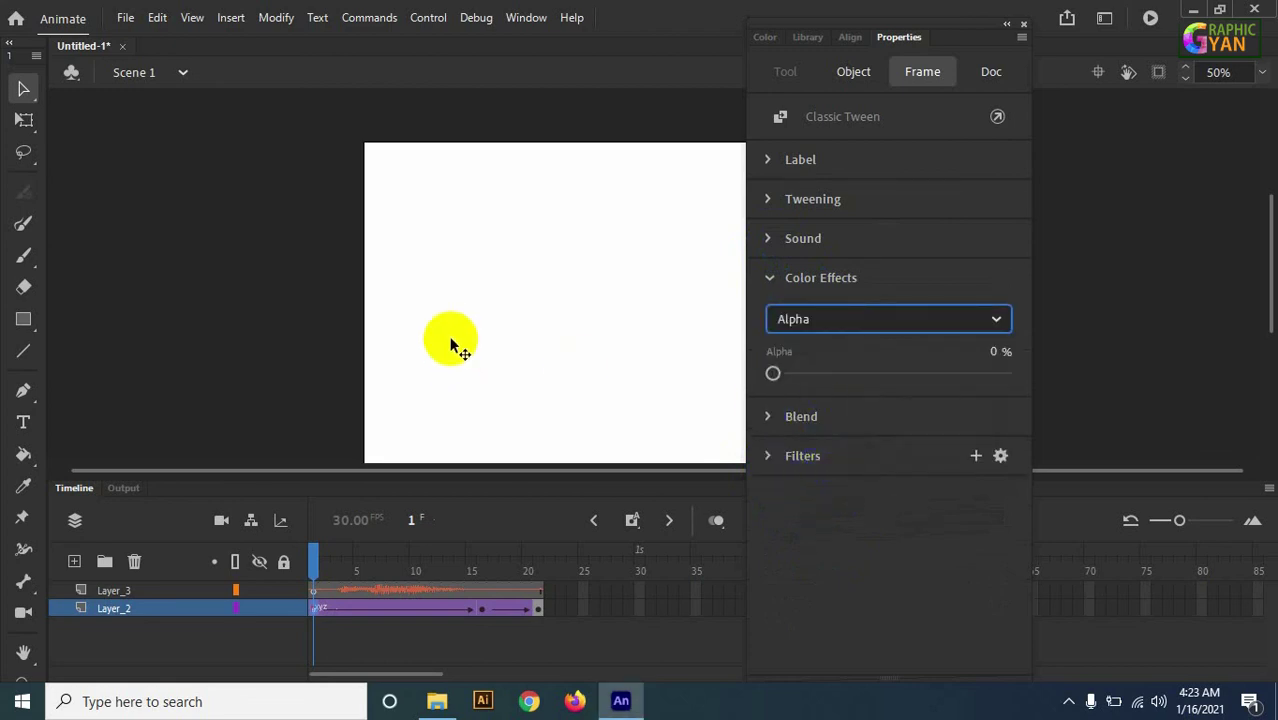
{"action": "left_click", "coordinate": [314, 558]}
{"action": "left_click_drag", "start_coordinate": [314, 558], "coordinate": [300, 583]}
{"action": "left_click", "coordinate": [748, 450]}
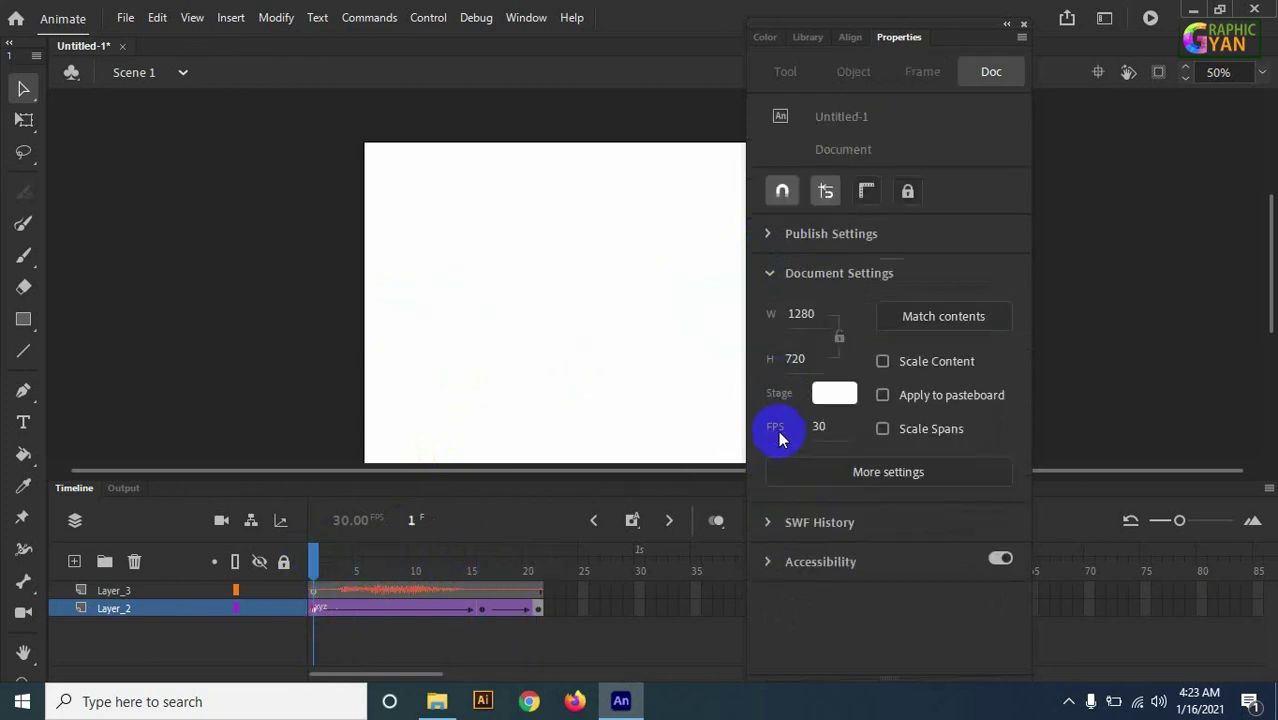
Set the Alpha color effect on Layer_2's first frame to 100%
{"action": "left_click", "coordinate": [316, 610]}
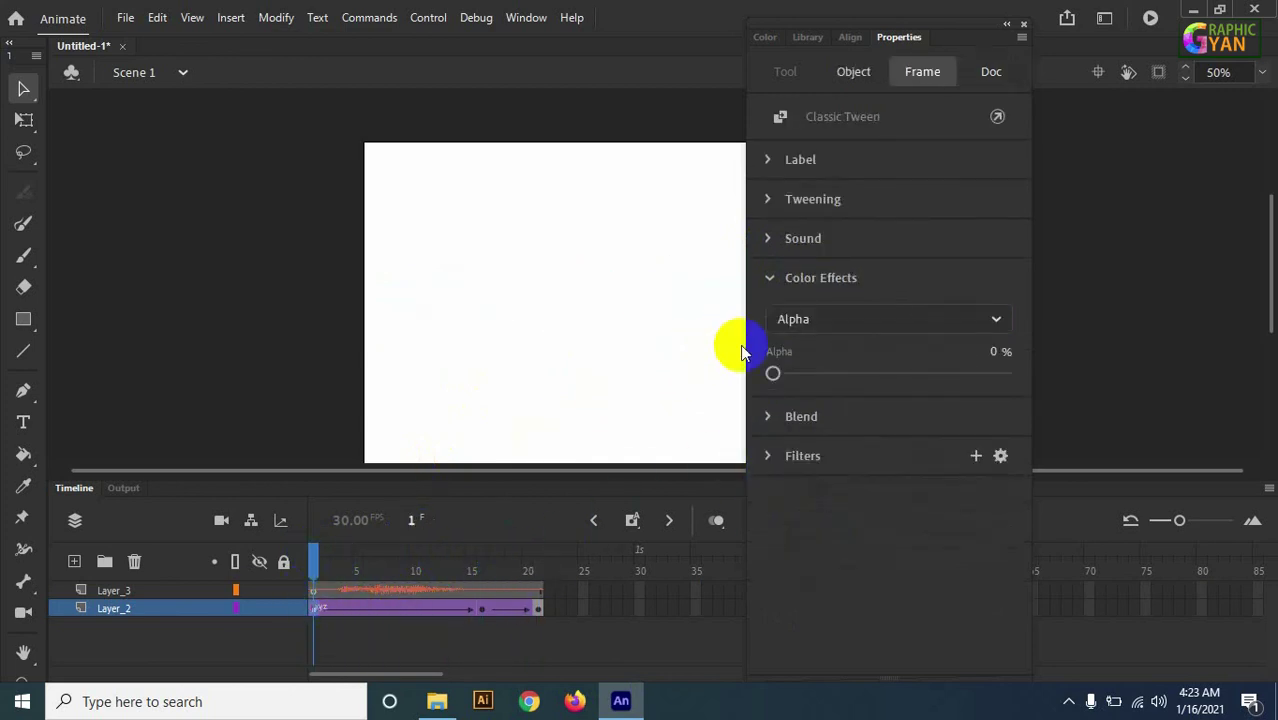
{"action": "left_click_drag", "start_coordinate": [773, 373], "coordinate": [956, 380]}
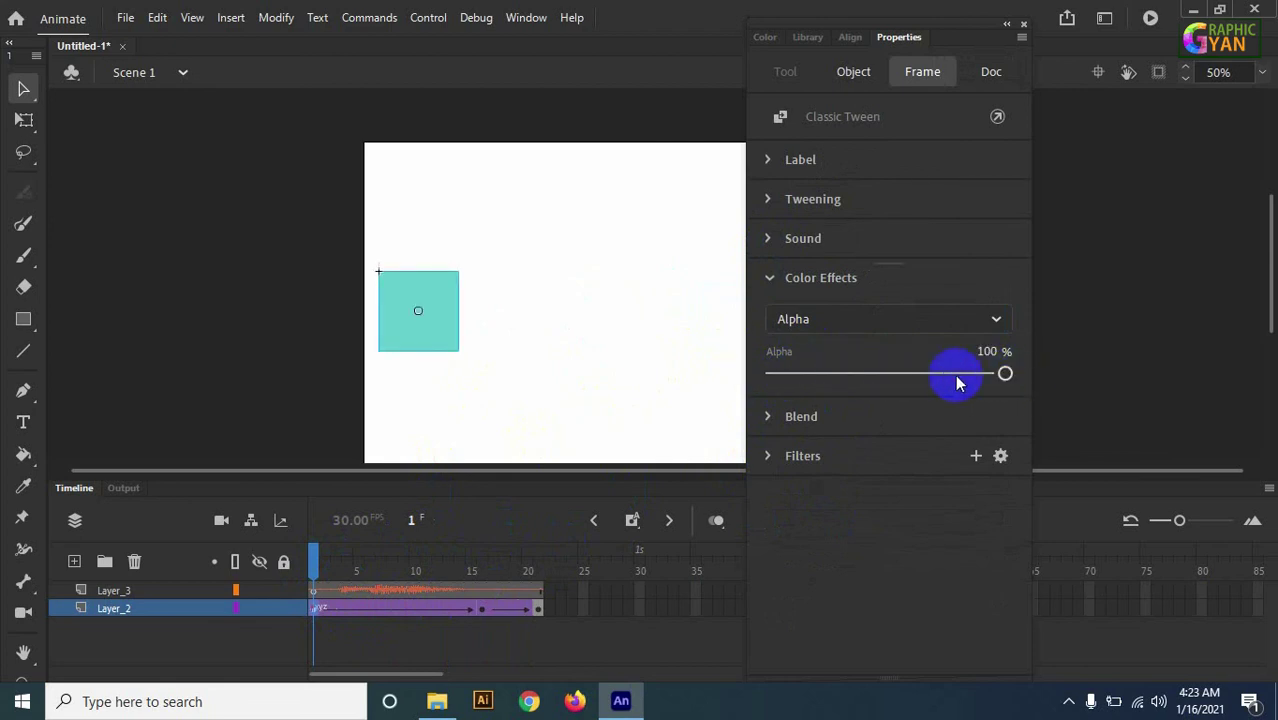
{"action": "left_click", "coordinate": [786, 283]}
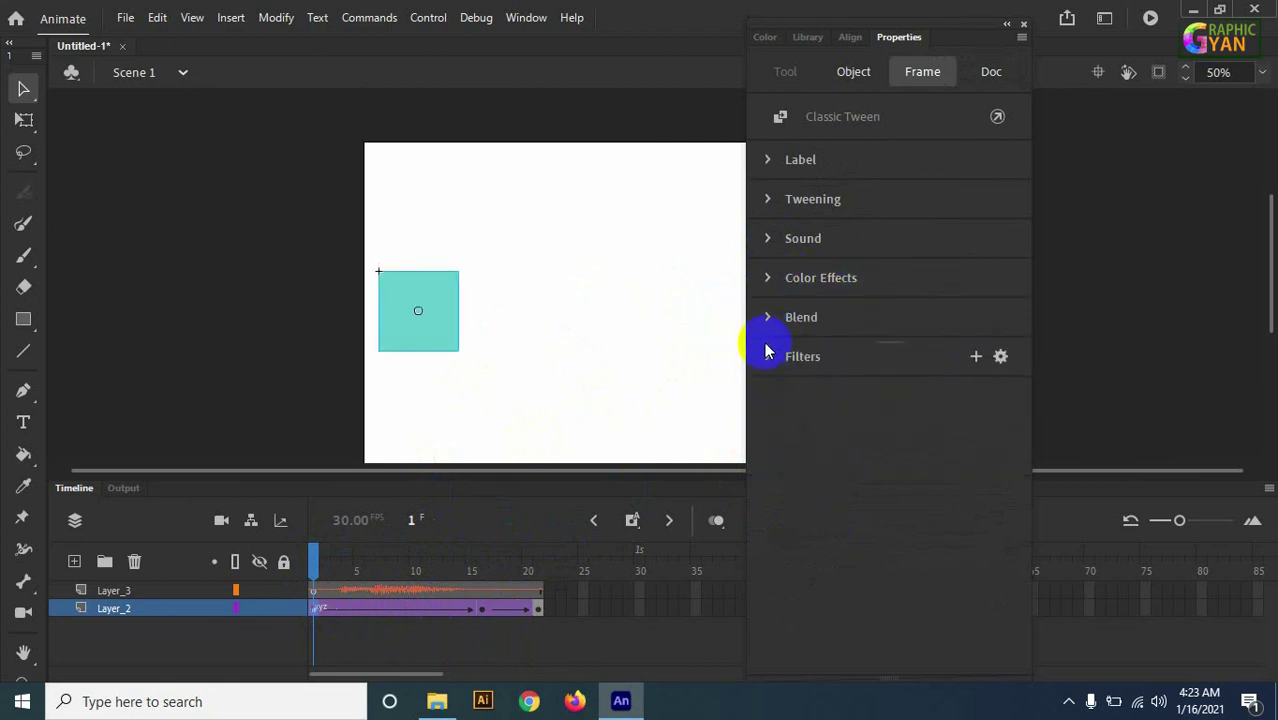
Examine the available blend modes for Layer_2's first frame, keeping Normal
{"action": "left_click", "coordinate": [769, 318]}
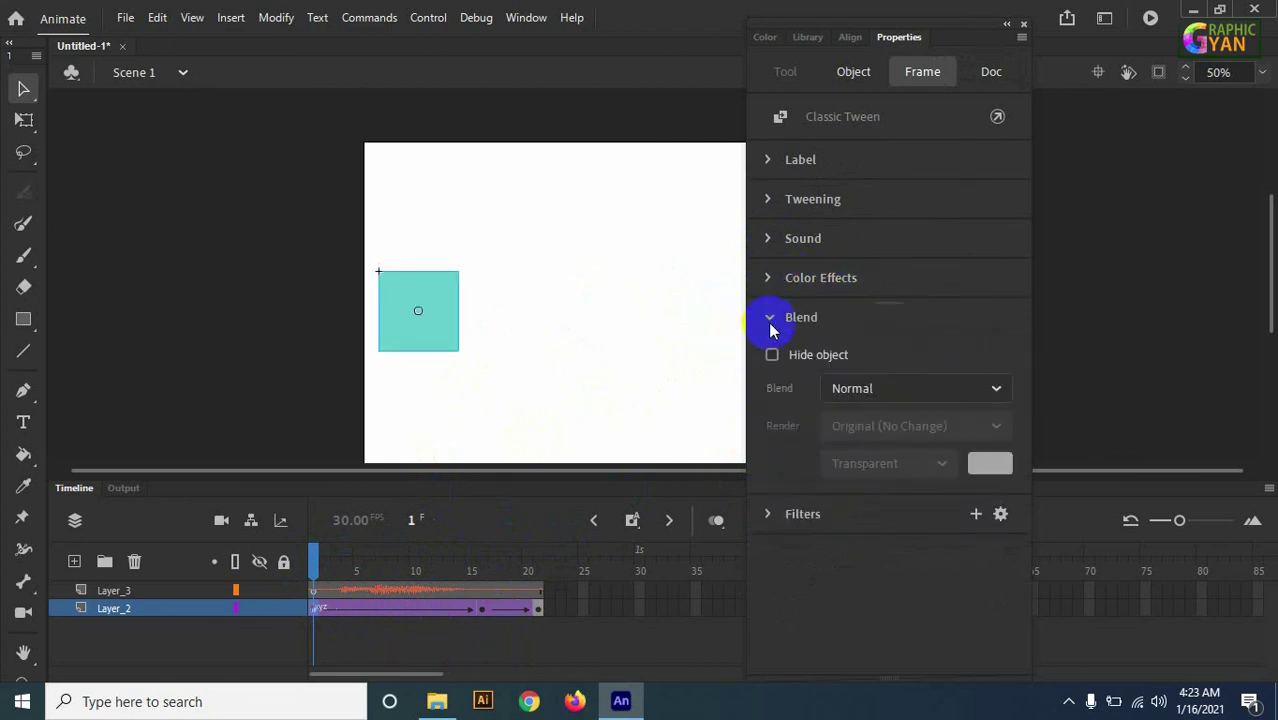
{"action": "left_click", "coordinate": [897, 391]}
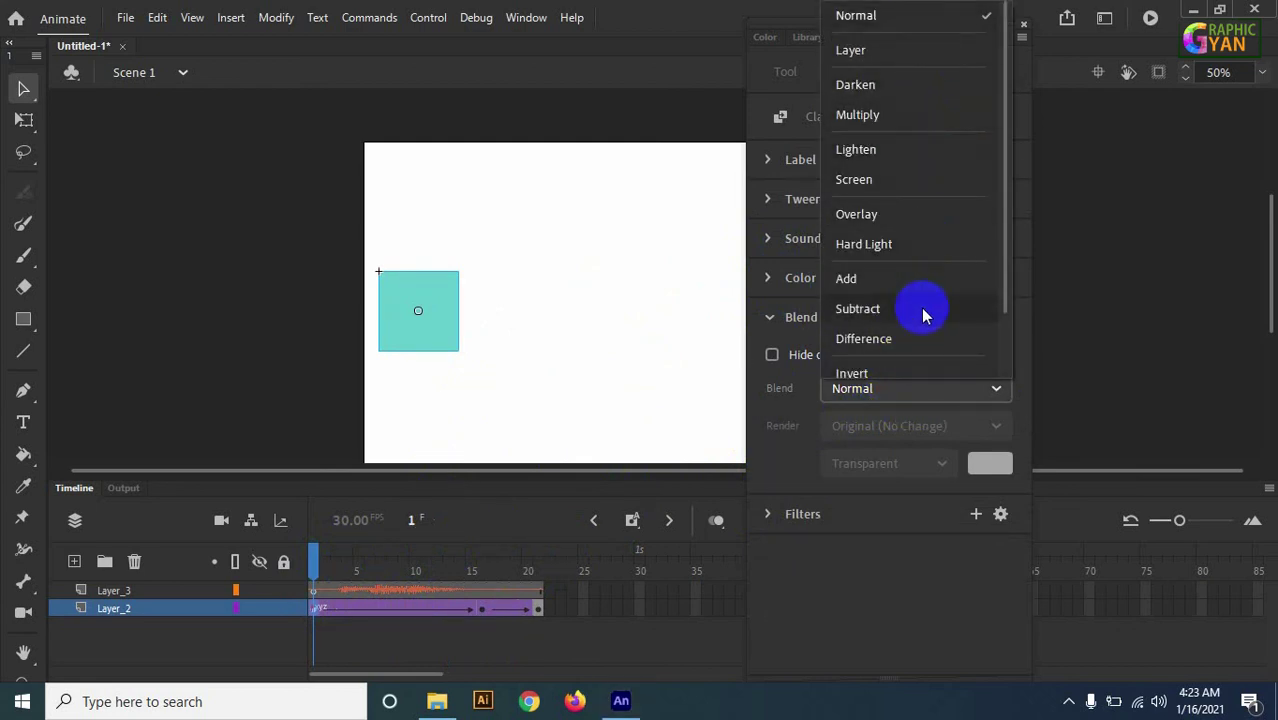
{"action": "left_click", "coordinate": [920, 392]}
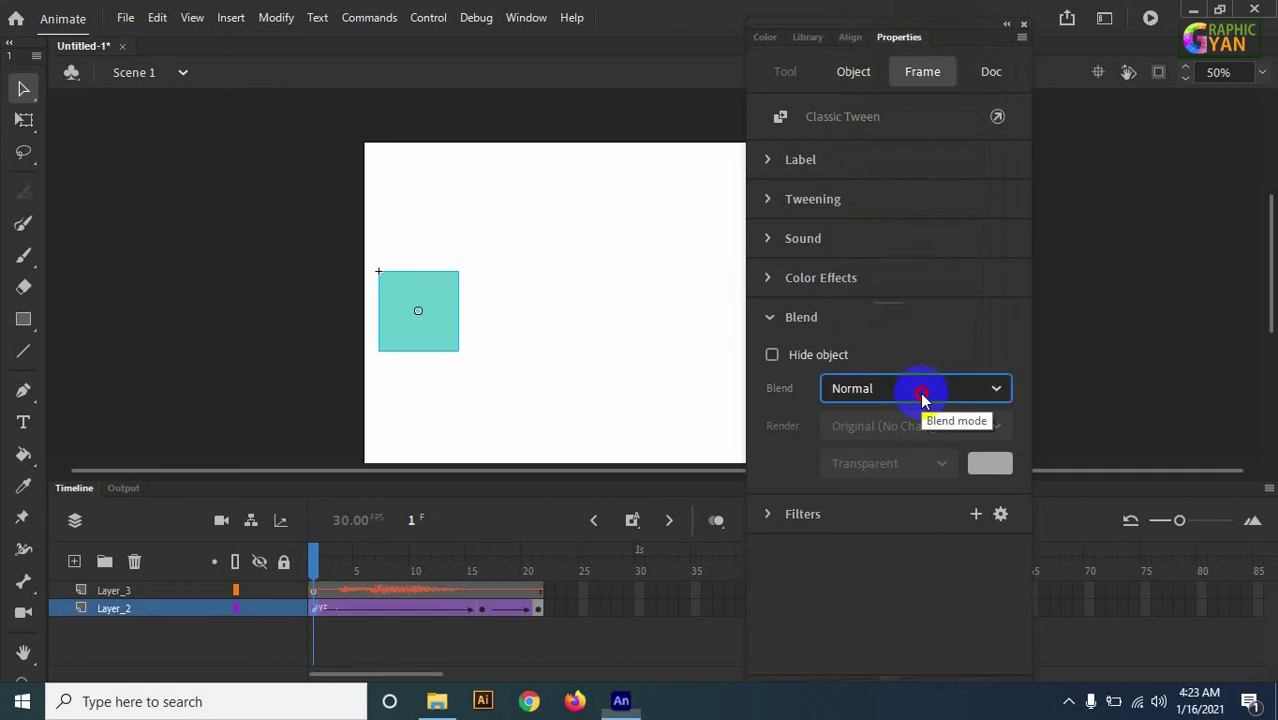
{"action": "left_click", "coordinate": [772, 318]}
Add a Bevel filter to Layer_2's first frame with Blur X 33, Blur Y 22 and Distance 25, and scrub to preview it
{"action": "left_click", "coordinate": [767, 357]}
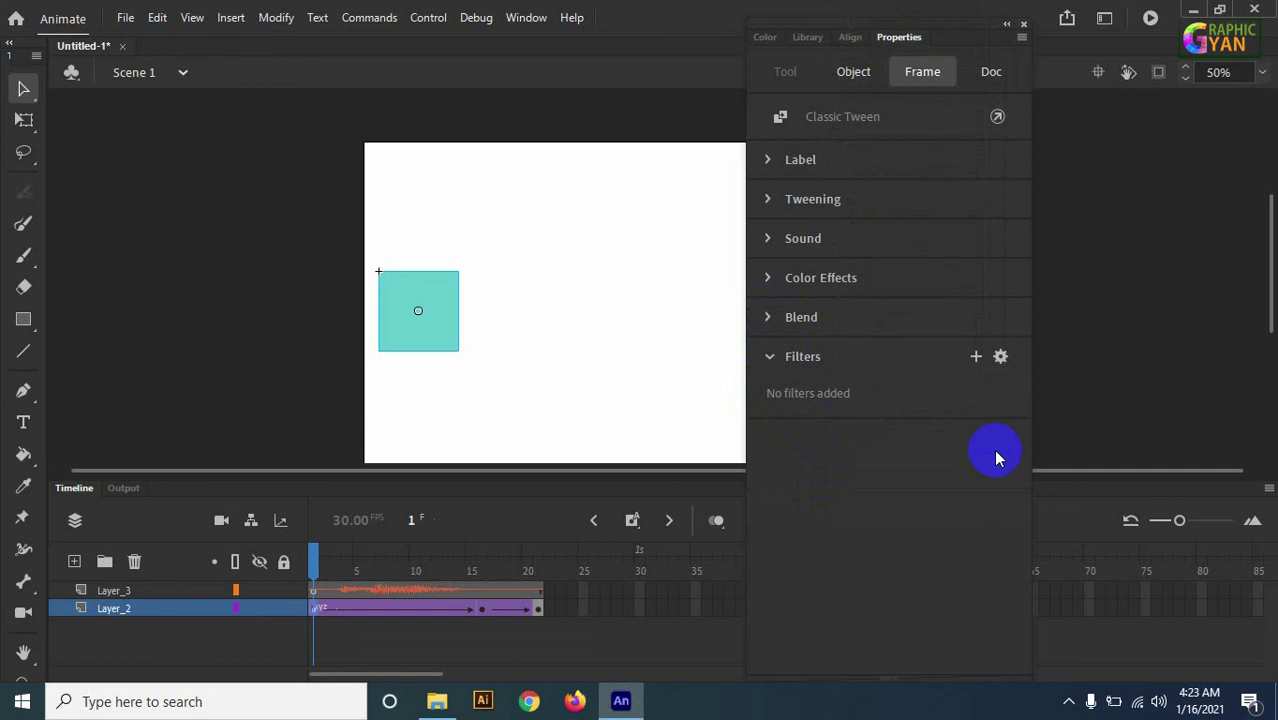
{"action": "left_click", "coordinate": [976, 357]}
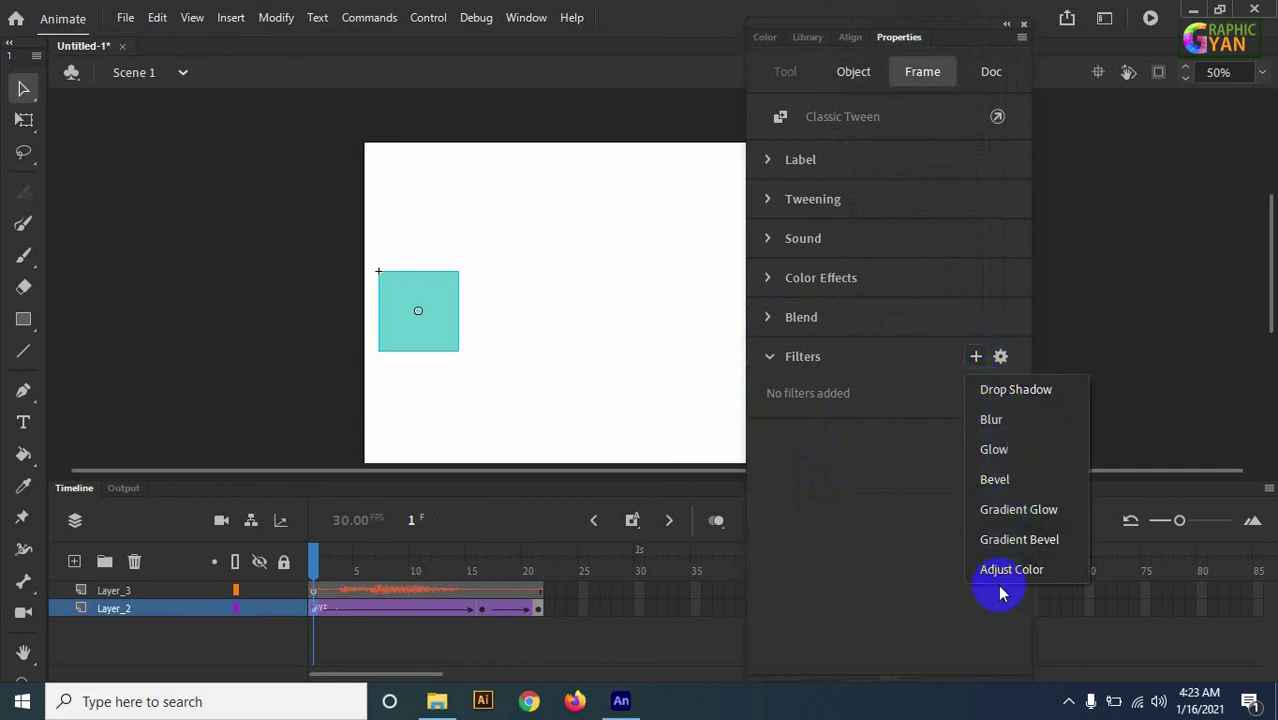
{"action": "left_click", "coordinate": [996, 480]}
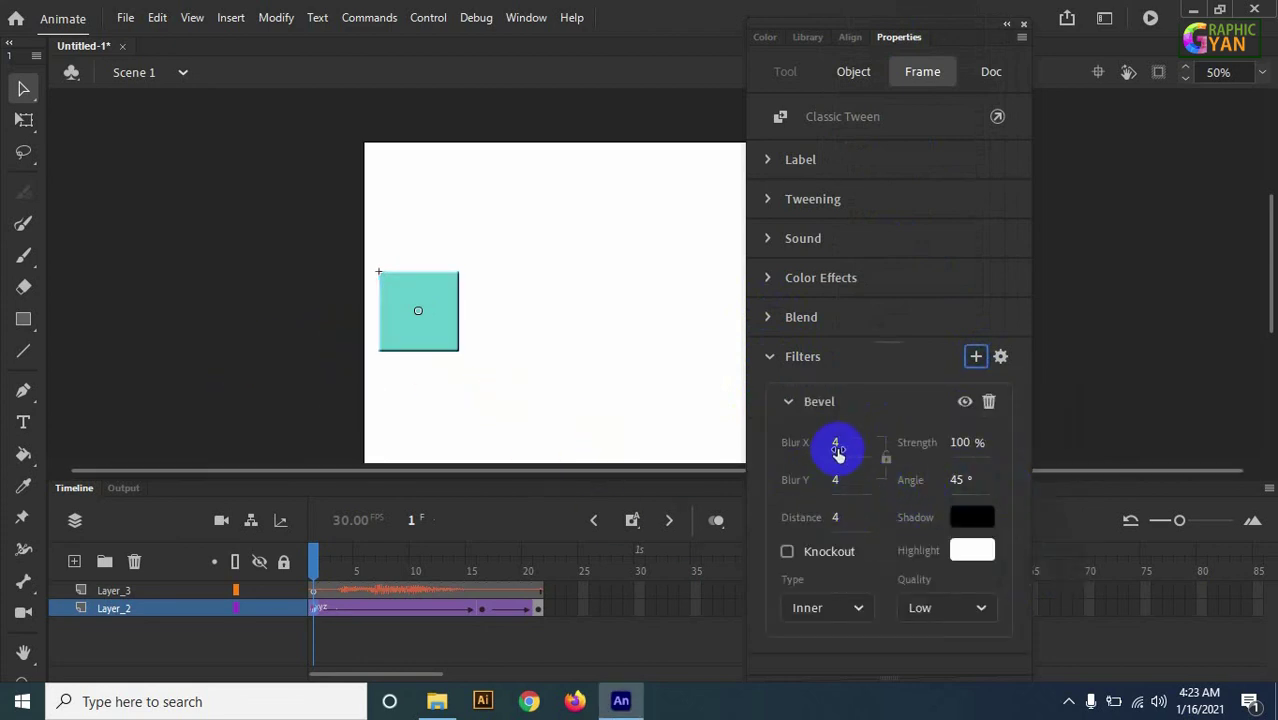
{"action": "left_click_drag", "start_coordinate": [835, 447], "coordinate": [853, 516]}
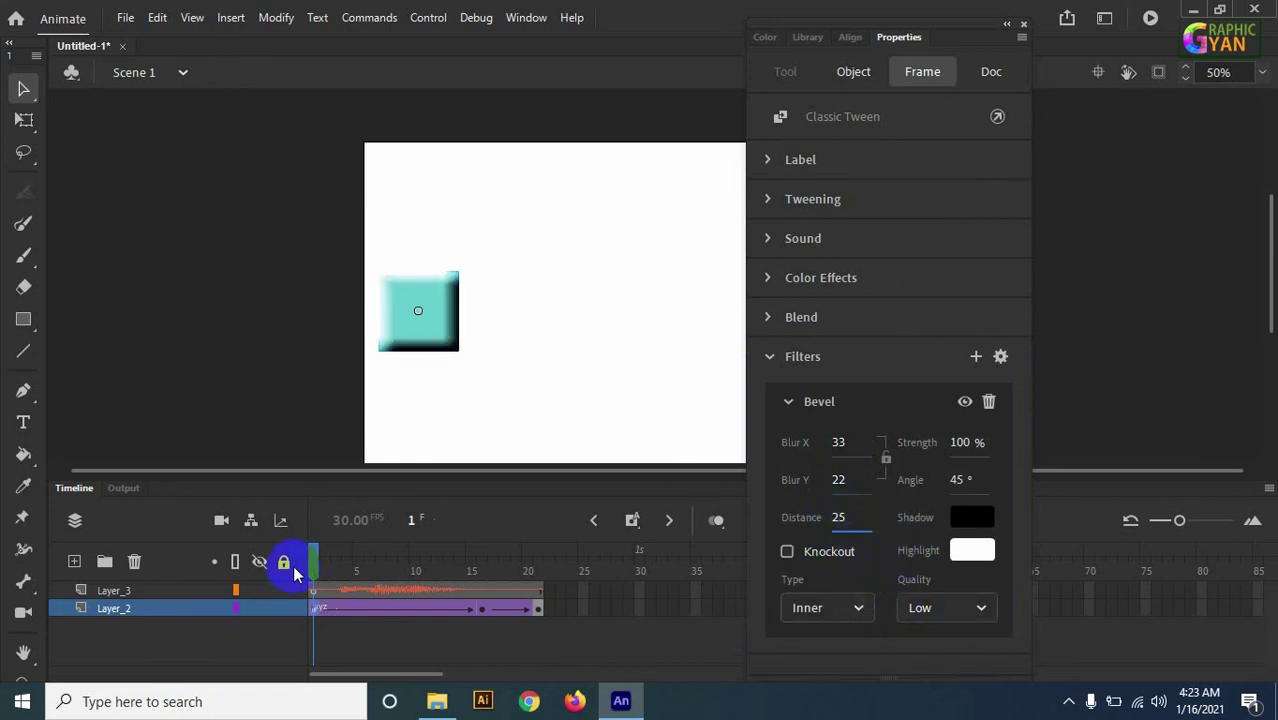
{"action": "mouse_move", "coordinate": [313, 568]}
{"action": "left_mouse_down"}
{"action": "mouse_move", "coordinate": [528, 585]}
{"action": "mouse_move", "coordinate": [305, 585]}
{"action": "left_mouse_up"}
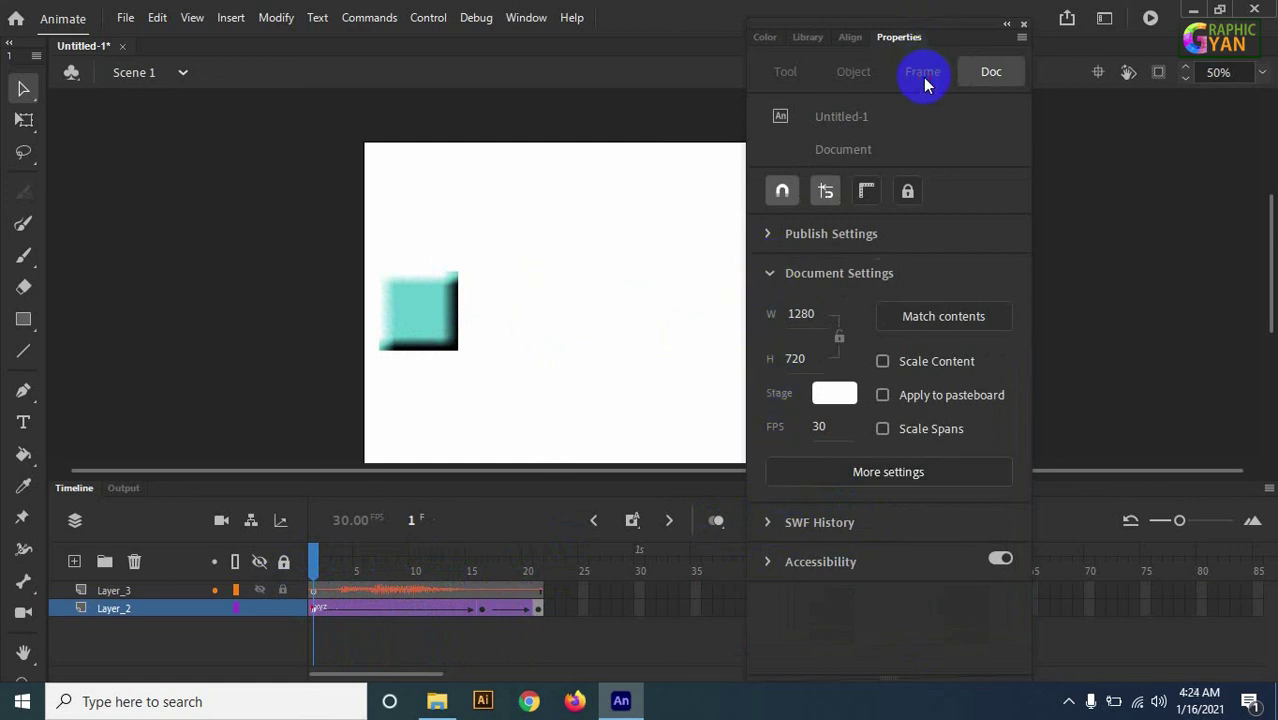
Review the square's frame properties with its Bevel filter, and collapse the properties clear of the stage
{"action": "left_click", "coordinate": [408, 328]}
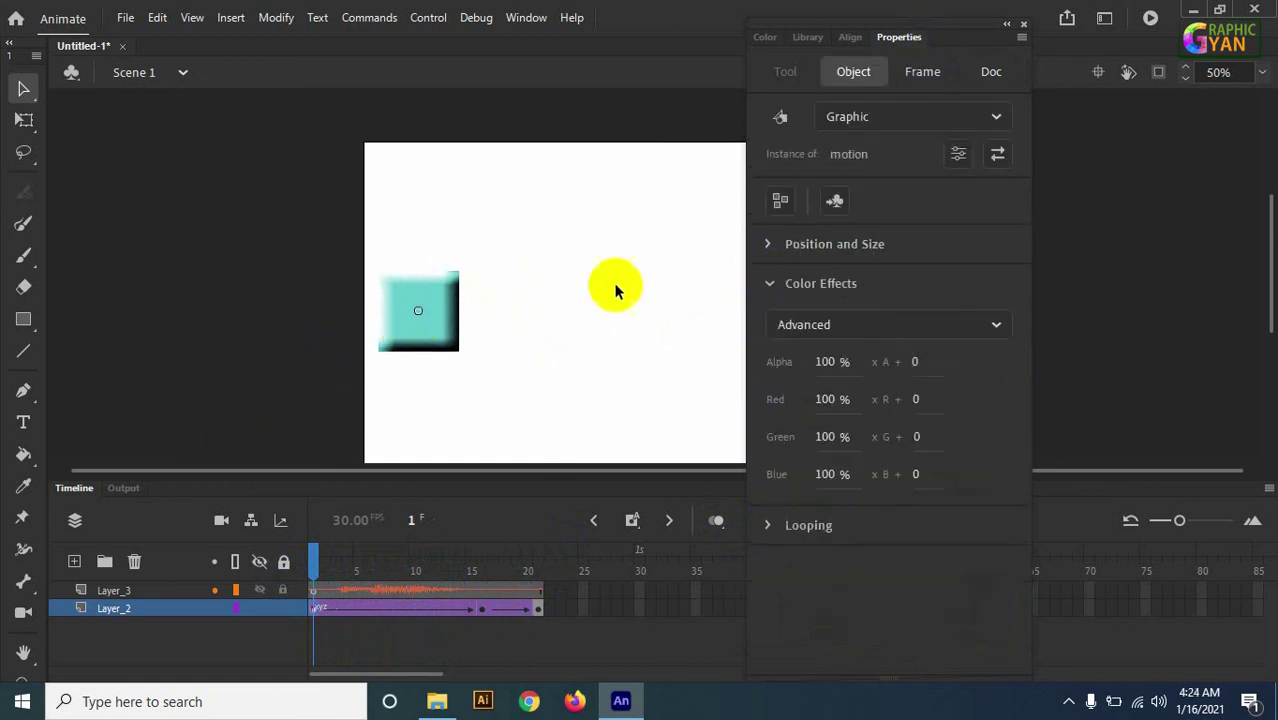
{"action": "left_click", "coordinate": [905, 84]}
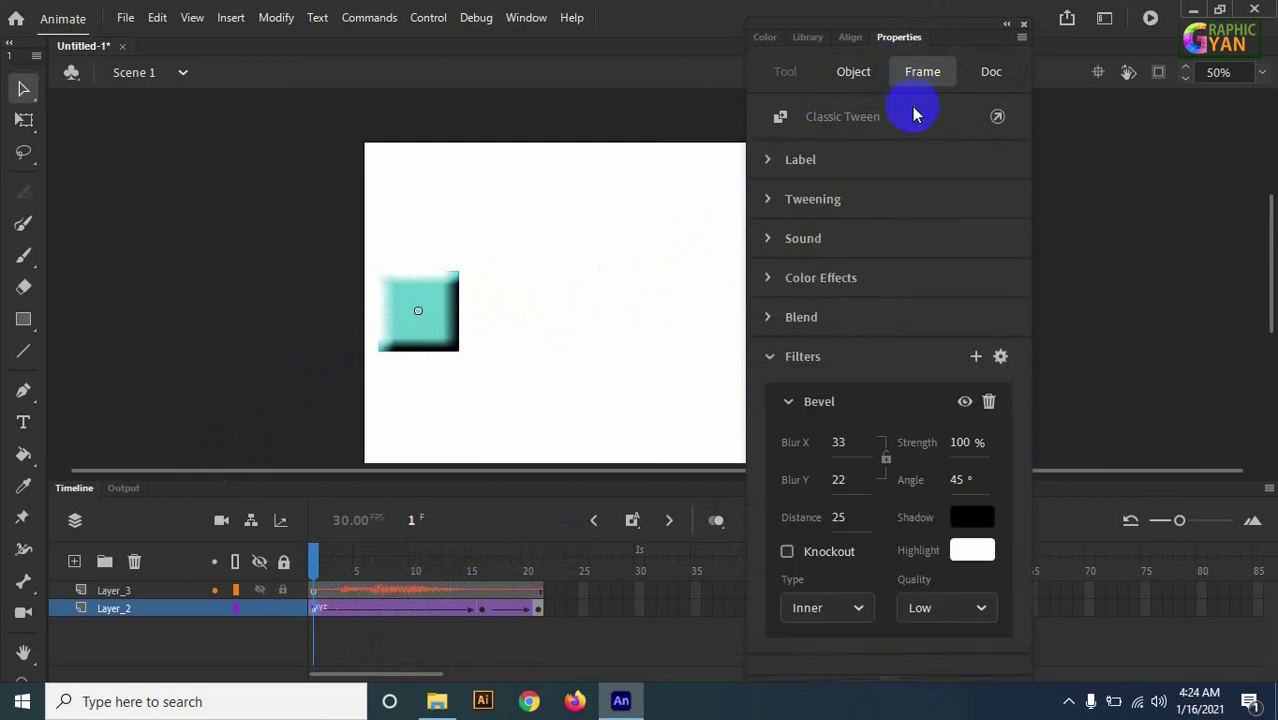
{"action": "left_click", "coordinate": [776, 358]}
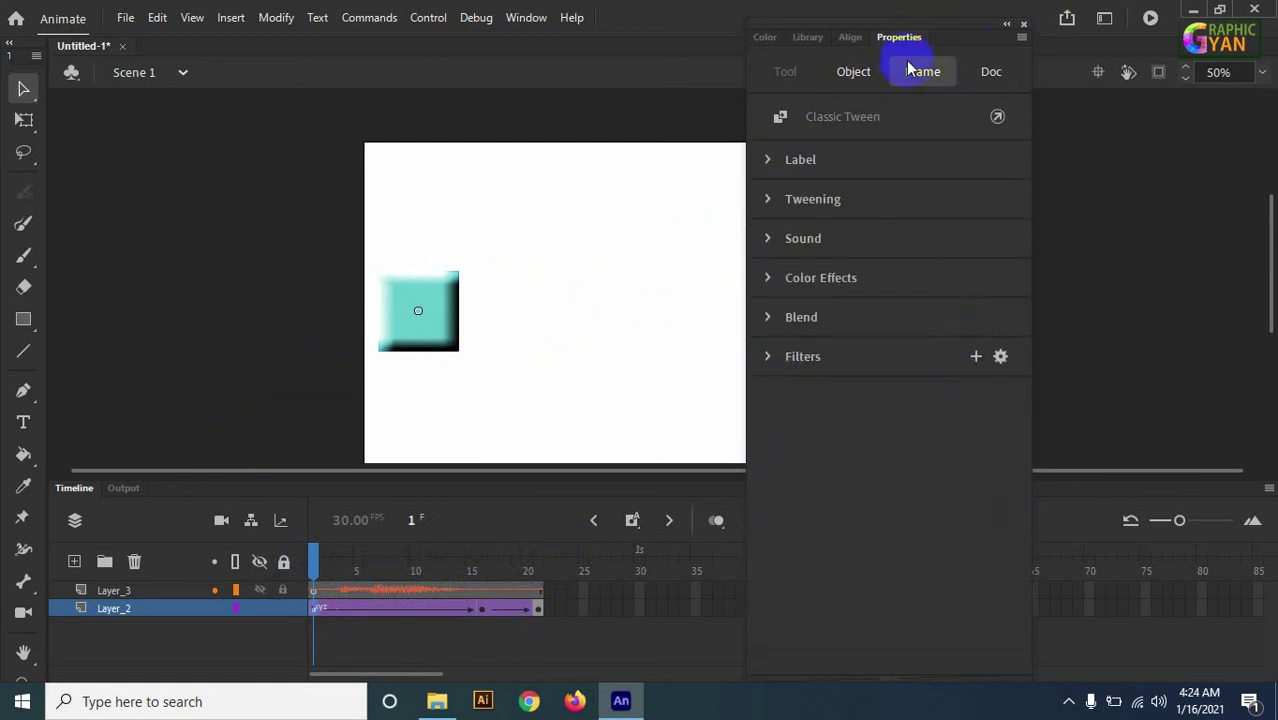
{"action": "left_click", "coordinate": [1006, 23]}
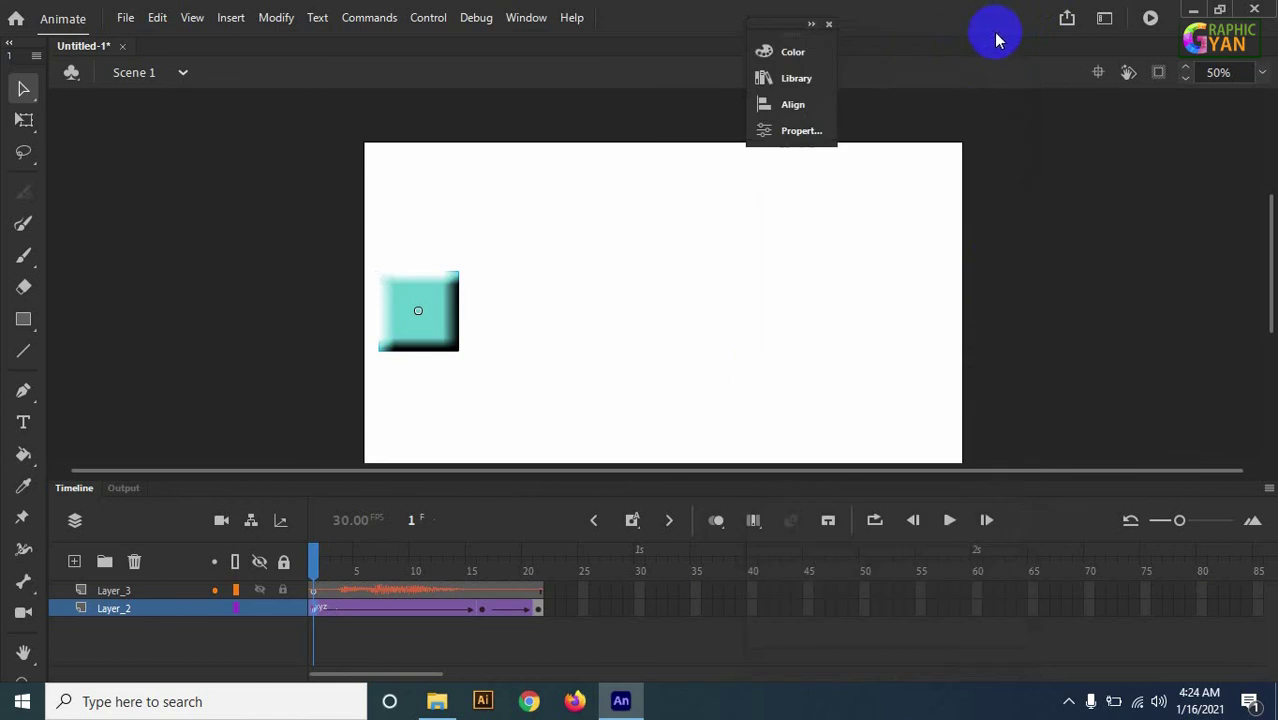
{"action": "left_click_drag", "start_coordinate": [790, 28], "coordinate": [1026, 231]}
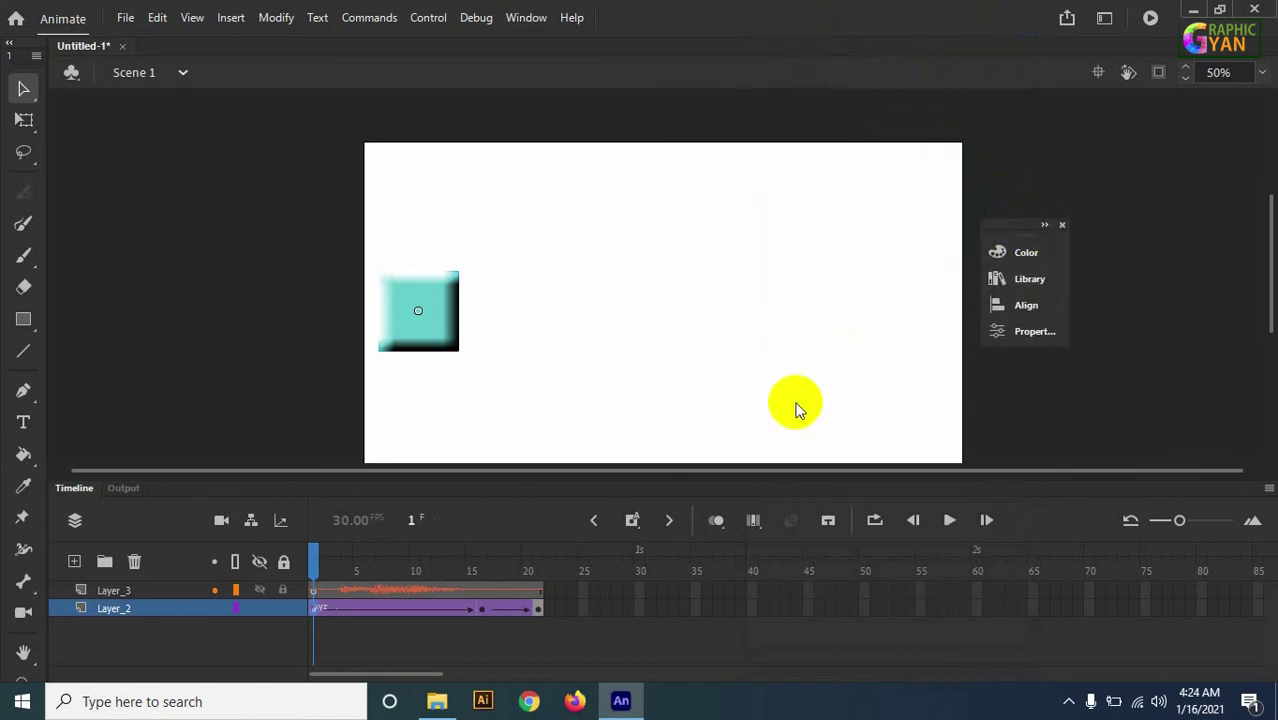
Scrub the animation back to the first frame and select the square on the stage
{"action": "left_click", "coordinate": [405, 595]}
{"action": "left_click_drag", "start_coordinate": [415, 575], "coordinate": [310, 607]}
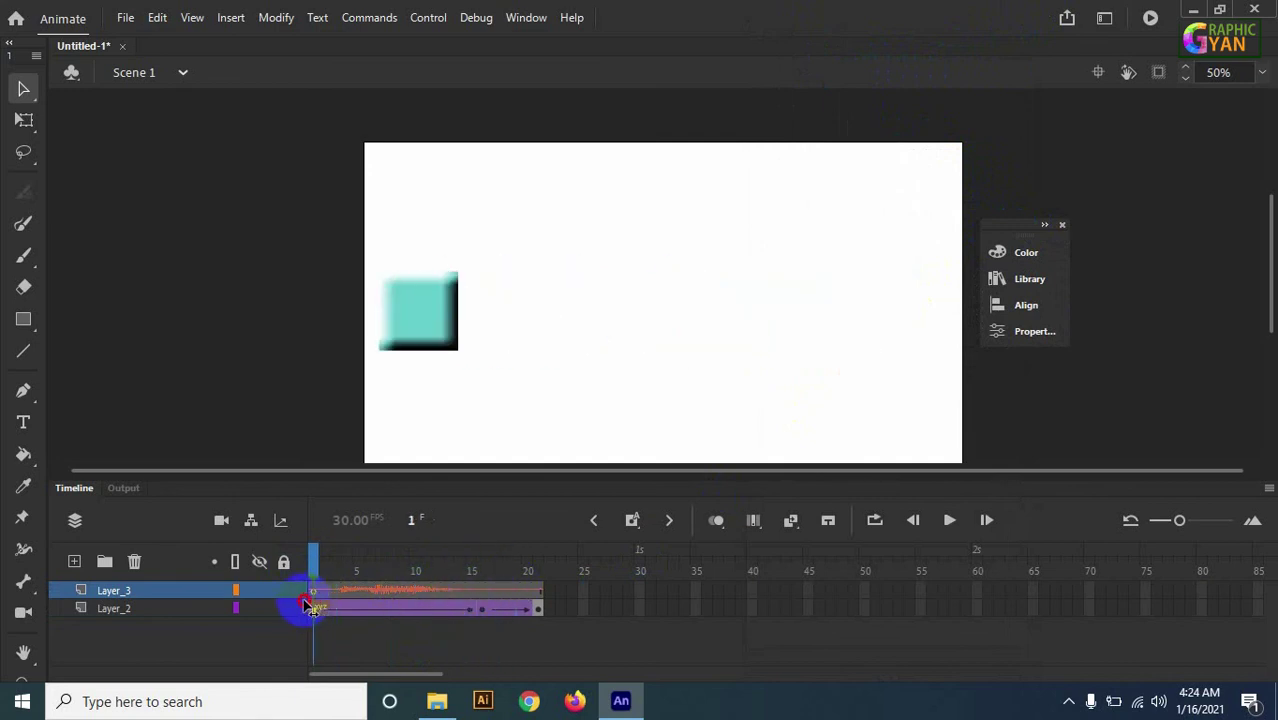
{"action": "left_click_drag", "start_coordinate": [312, 192], "coordinate": [619, 396]}
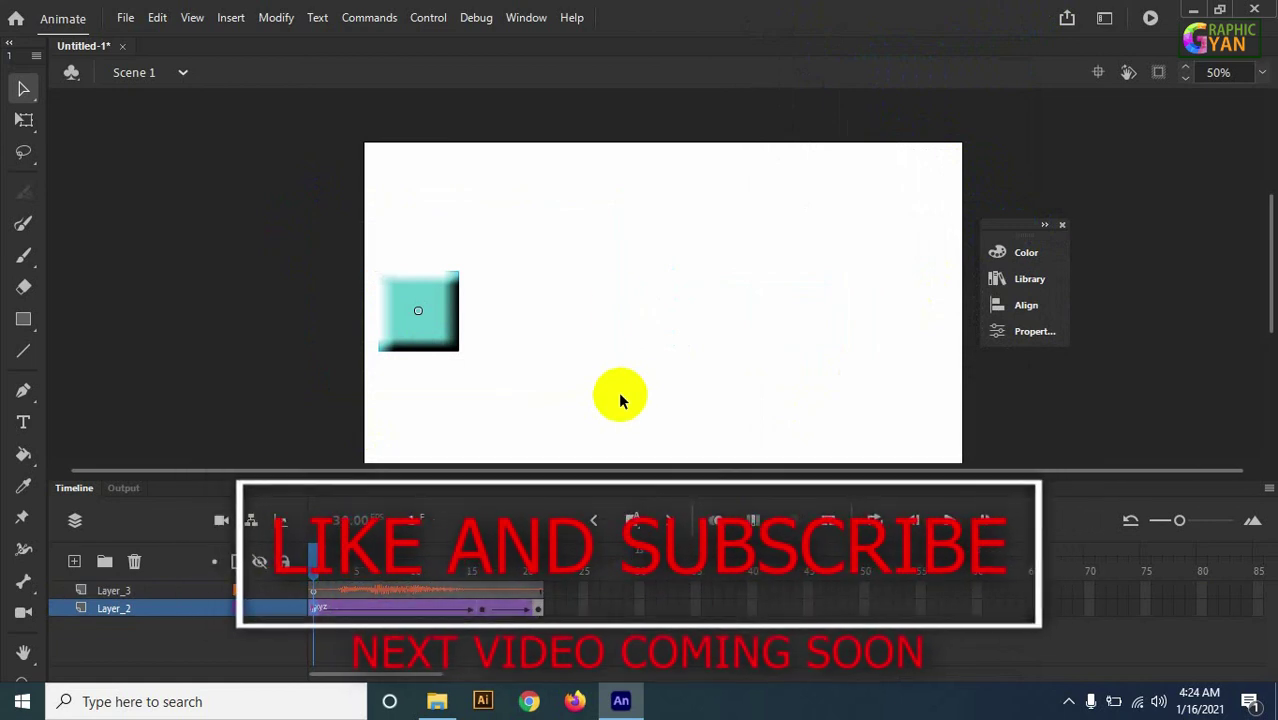
{"action": "left_click_drag", "start_coordinate": [1008, 231], "coordinate": [1085, 190]}
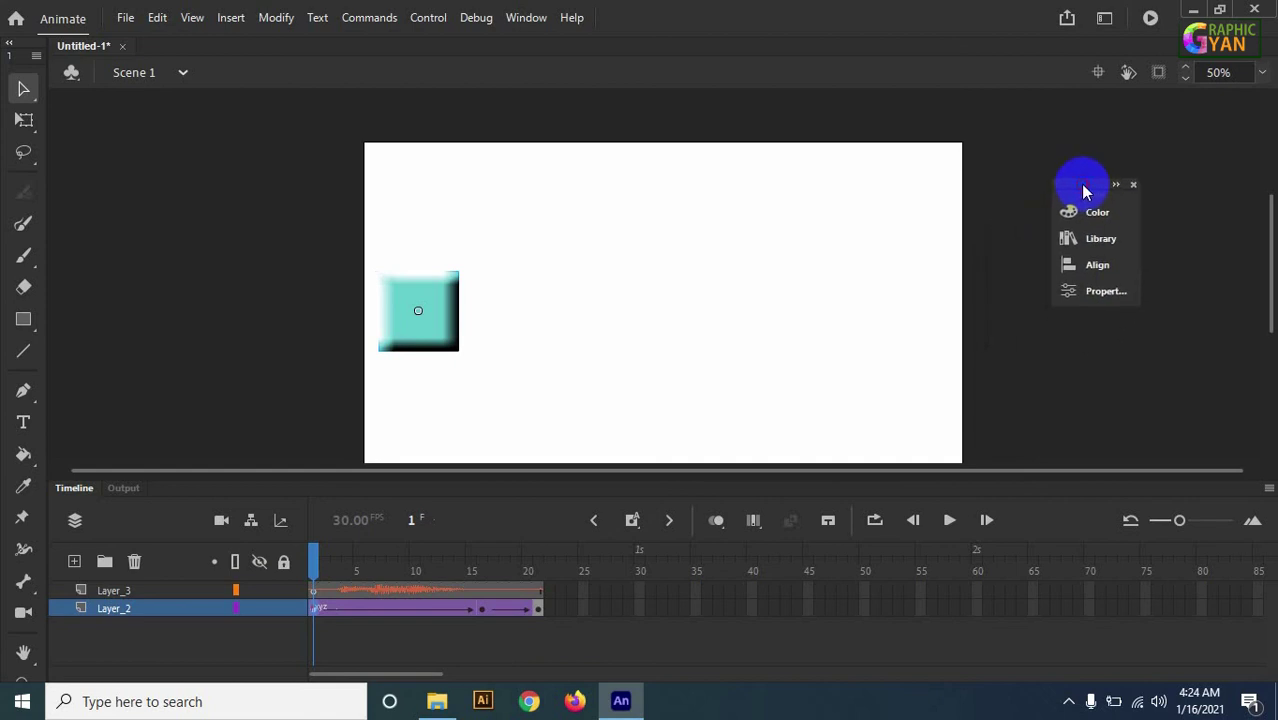
{"action": "left_click_drag", "start_coordinate": [357, 250], "coordinate": [499, 394]}
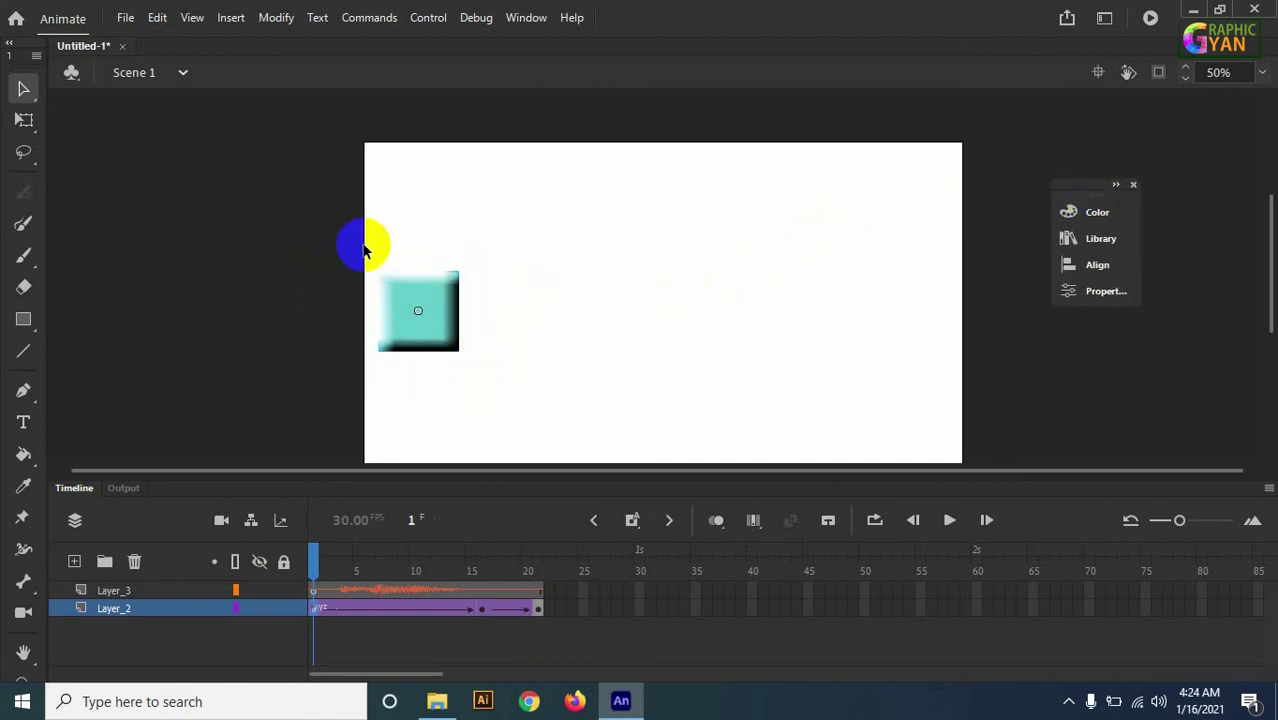